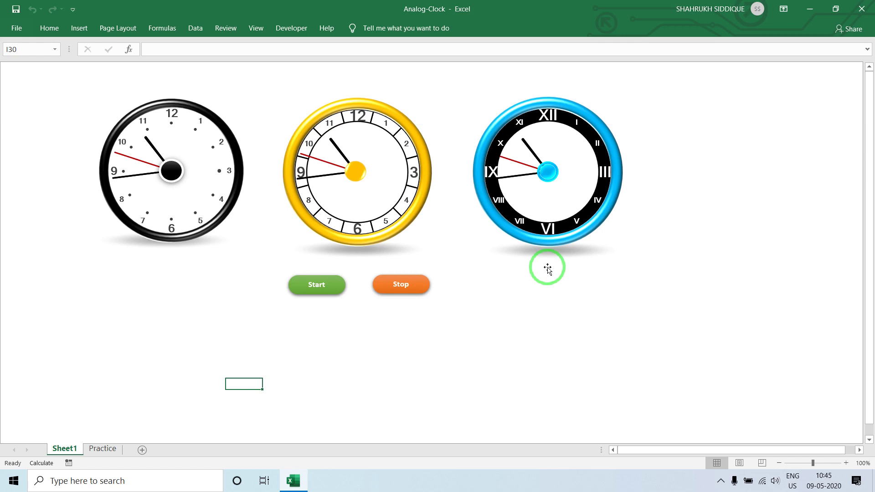
- Start the finished analog clocks on Sheet1 to preview how they run
{"action": "left_click", "coordinate": [307, 296]}
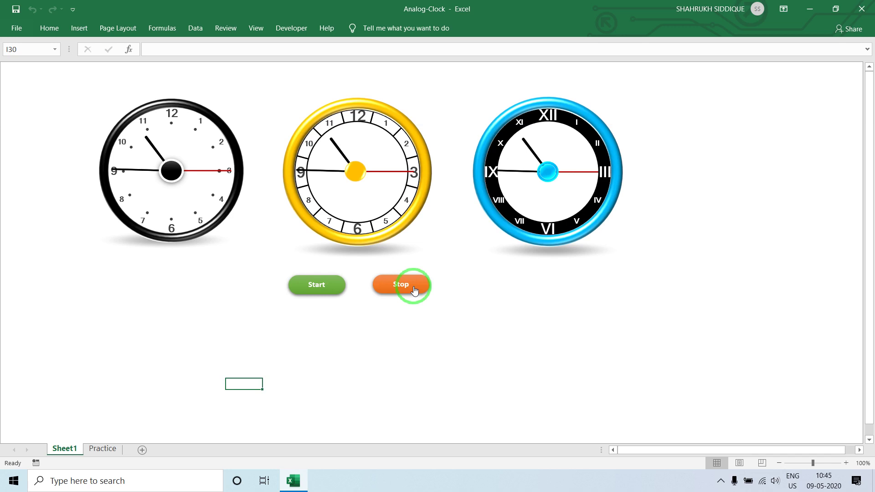
- Copy the clock-hand table A1:B14 from the Practice sheet into a new workbook at A1 and fit column A to its labels
{"action": "left_click", "coordinate": [100, 449]}
{"action": "left_click_drag", "start_coordinate": [50, 78], "coordinate": [74, 220]}
{"action": "key", "text": "ctrl+c"}
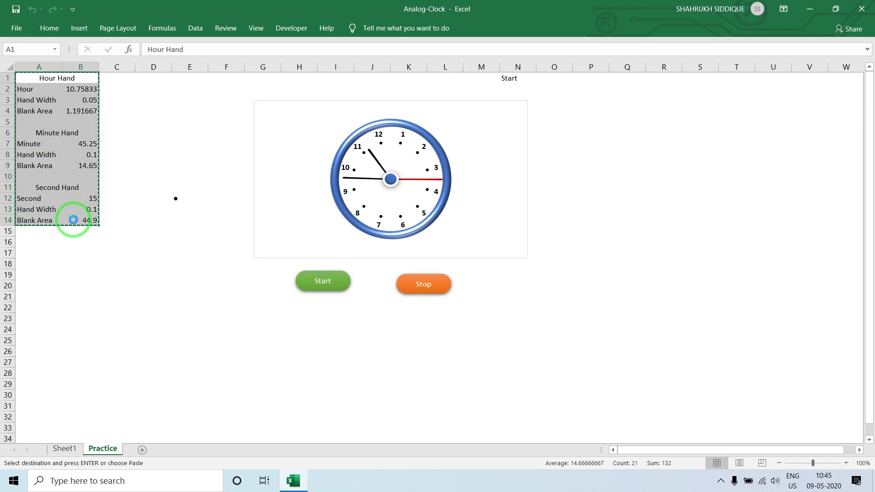
{"action": "key", "text": "ctrl+n"}
{"action": "key", "text": "ctrl+v"}
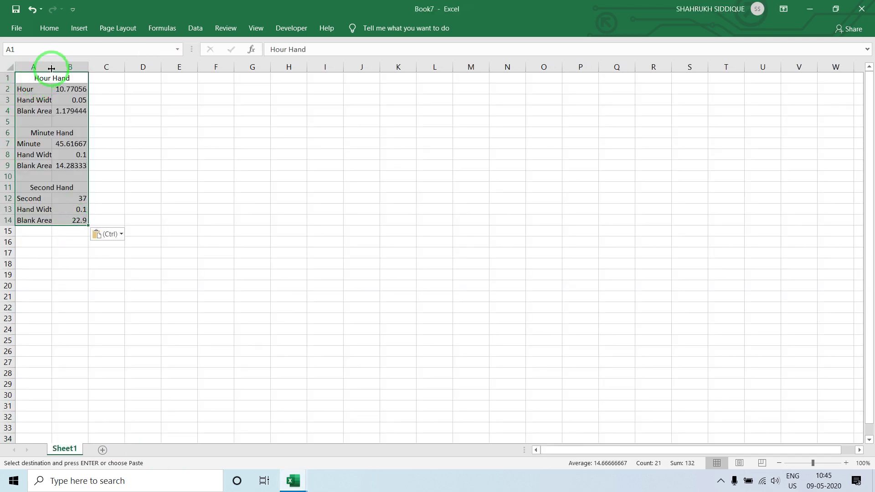
{"action": "key", "text": "ctrl"}
{"action": "key", "text": "w"}
- Clear the hour, minute and second hand values in B2:B4, B7:B9 and B12:B14, keeping the labels
{"action": "left_click_drag", "start_coordinate": [71, 92], "coordinate": [72, 112]}
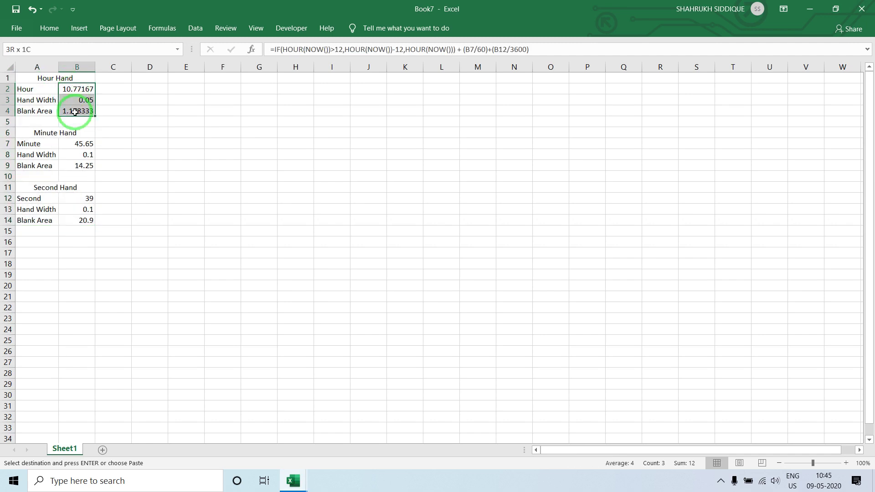
{"action": "key", "text": "Delete"}
{"action": "left_click_drag", "start_coordinate": [67, 146], "coordinate": [70, 165]}
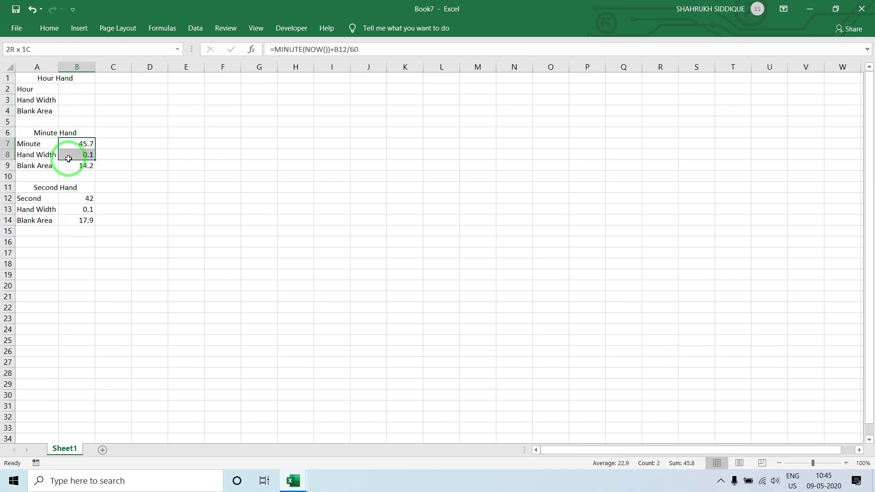
{"action": "key", "text": "Delete"}
{"action": "left_click_drag", "start_coordinate": [86, 201], "coordinate": [86, 220]}
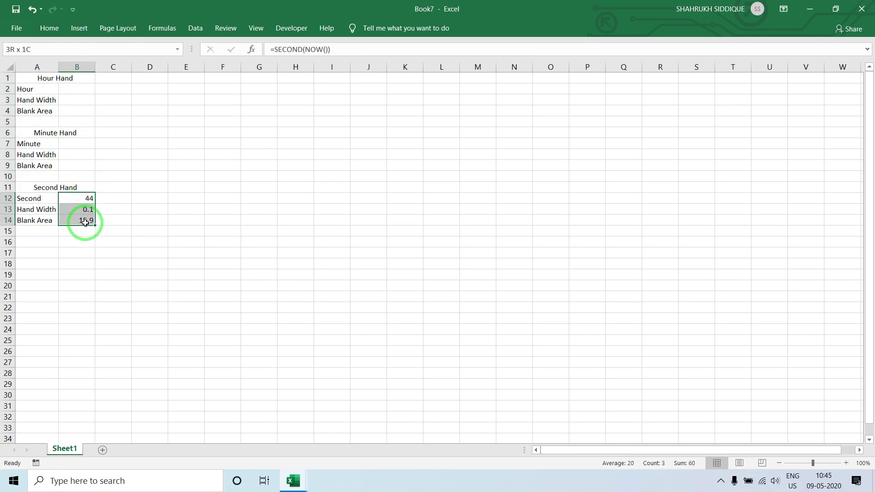
{"action": "key", "text": "Delete"}
- Enter the formula =NOW() in cell F2 to show the current date and time
{"action": "left_click", "coordinate": [88, 87]}
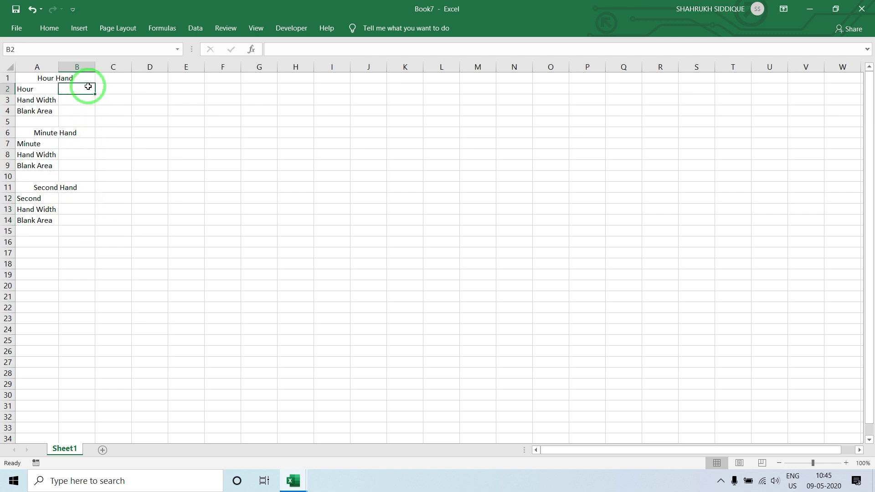
{"action": "key", "text": "Right"}
{"action": "key", "text": "Right"}
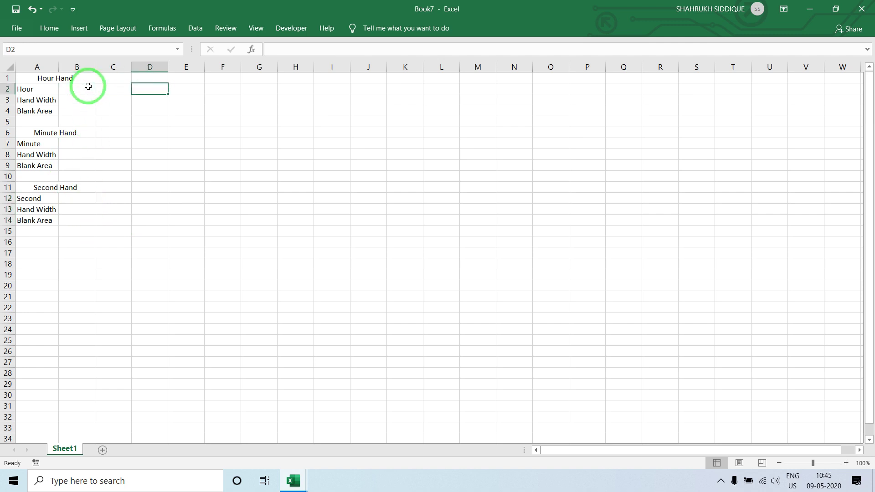
{"action": "key", "text": "Right"}
{"action": "key", "text": "Right"}
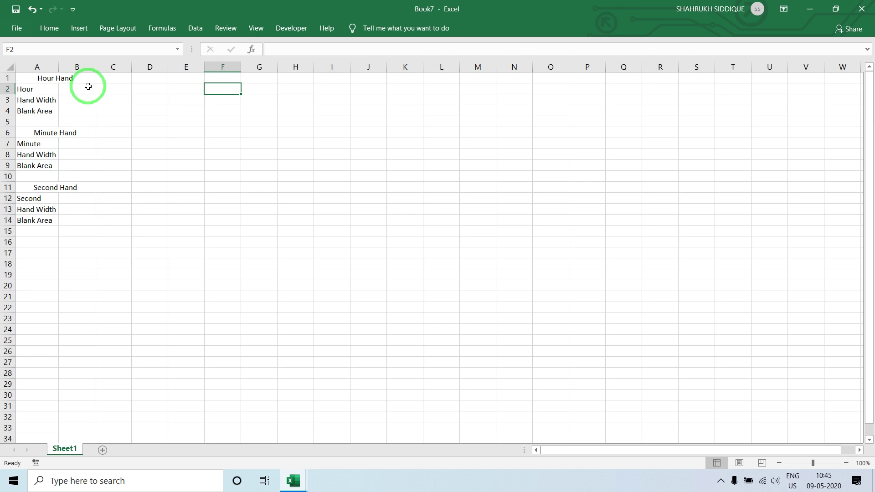
{"action": "type", "text": "=NOW()"}
{"action": "key", "text": "Return"}
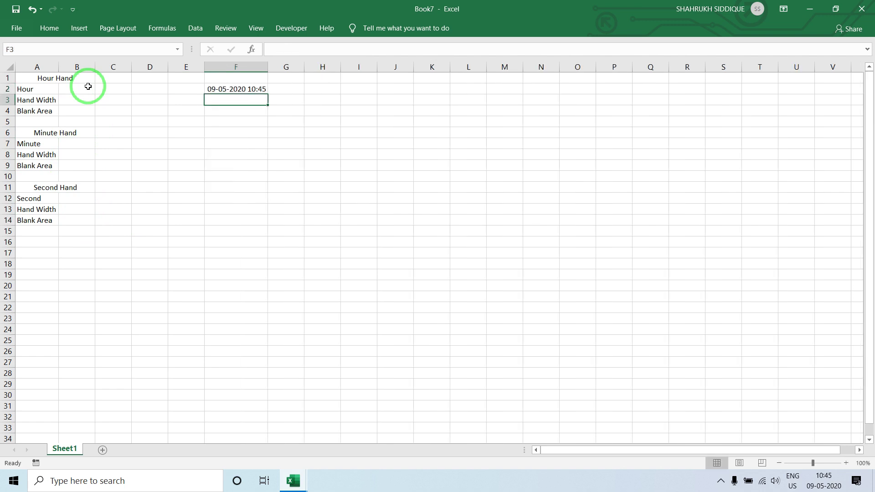
{"action": "key", "text": "Up"}
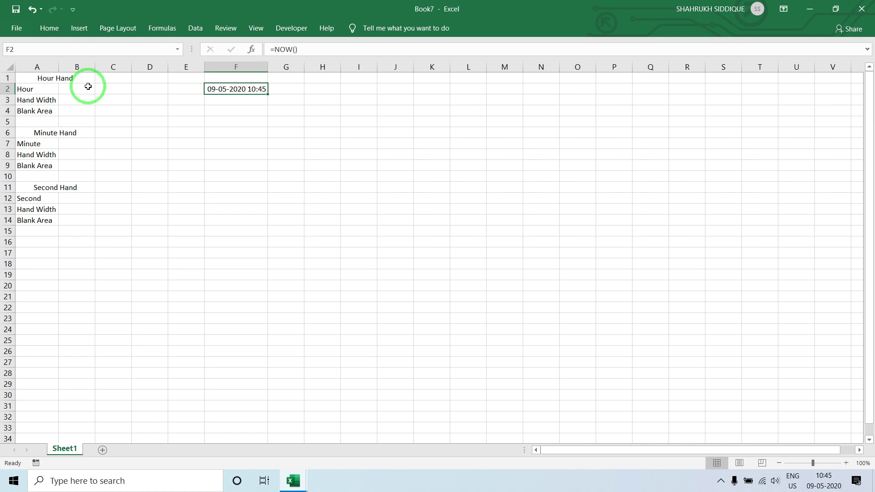
- Enter =HOUR(NOW()) in B2 as the Hour value of the hour hand
{"action": "key", "text": "Left"}
{"action": "key", "text": "Left"}
{"action": "key", "text": "Left"}
{"action": "key", "text": "Left"}
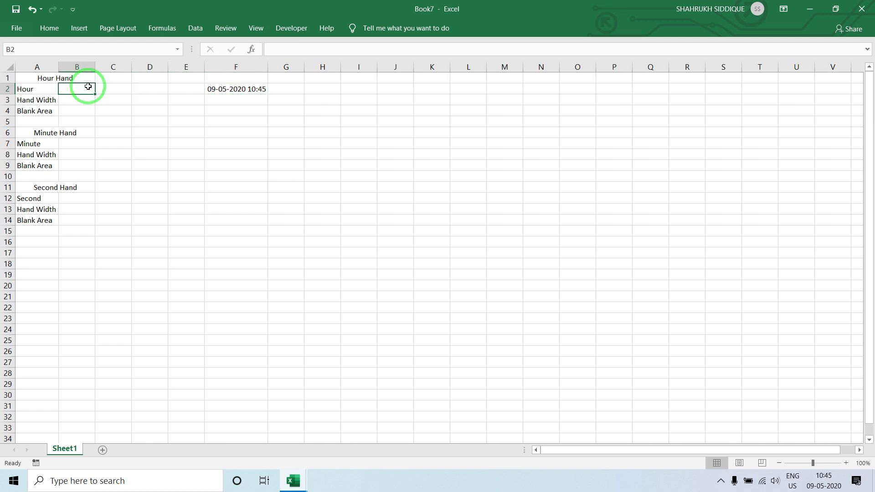
{"action": "type", "text": "=HOUR("}
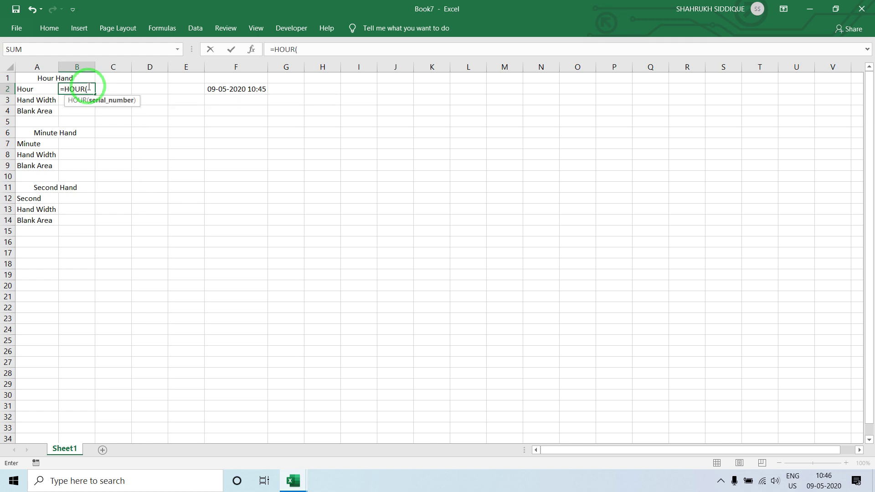
{"action": "type", "text": "NOW"}
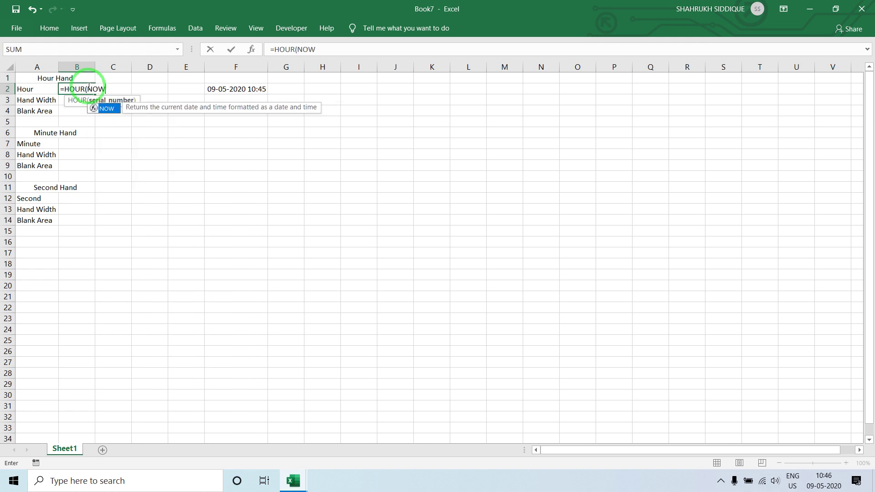
{"action": "type", "text": "()"}
{"action": "key", "text": "Return"}
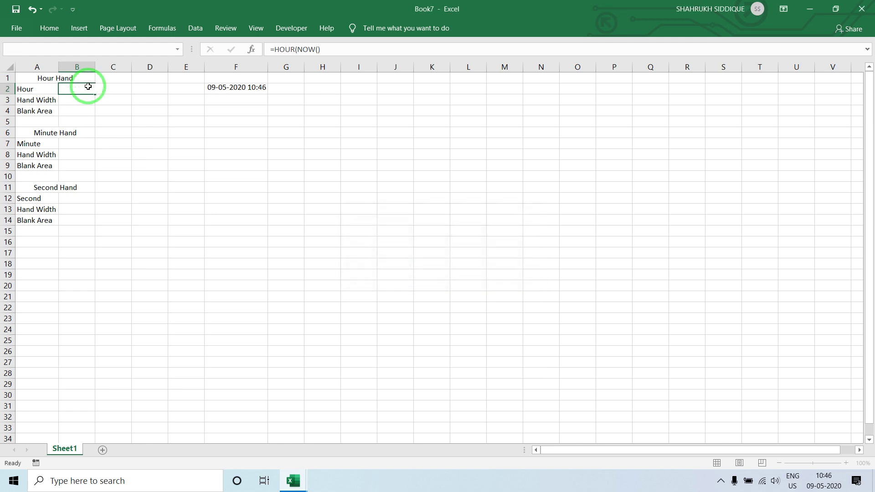
{"action": "left_click", "coordinate": [89, 87]}
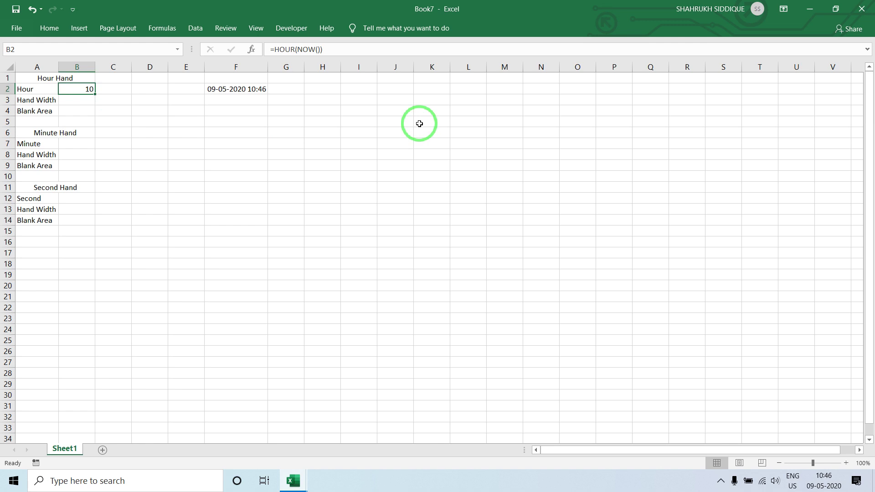
- Enter the sample hour 24 in cell H2
{"action": "key", "text": "Right"}
{"action": "key", "text": "Right"}
{"action": "key", "text": "Right"}
{"action": "key", "text": "Right"}
{"action": "key", "text": "Right"}
{"action": "key", "text": "Right"}
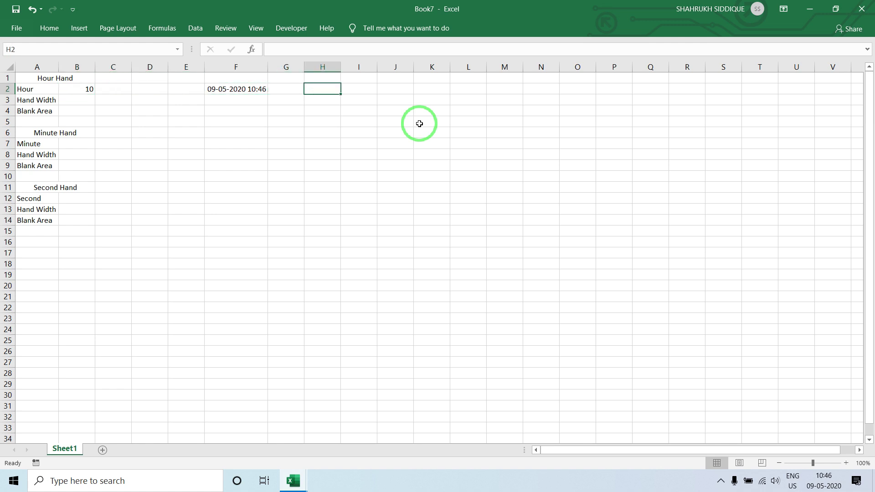
{"action": "type", "text": "24"}
{"action": "key", "text": "Return"}
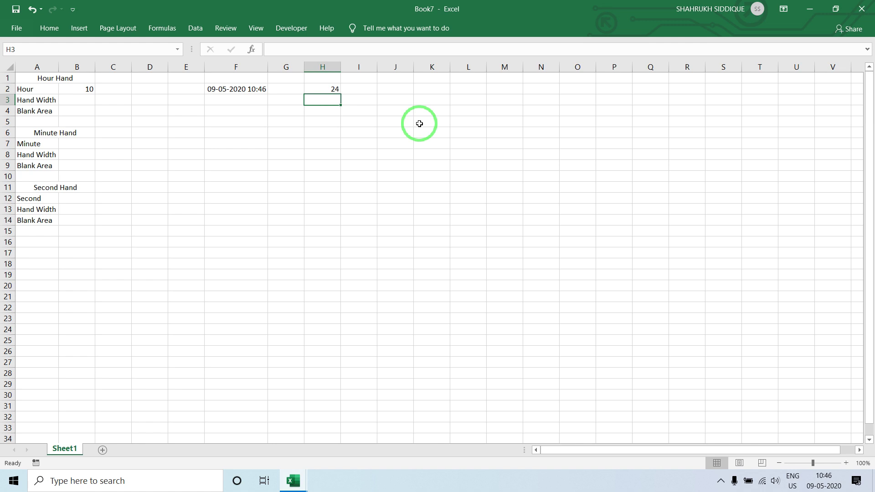
- Convert the Hour formula in B2 to 12-hour format with =IF(HOUR(NOW())>12,HOUR(NOW())-12,HOUR(NOW()))
{"action": "key", "text": "Left"}
{"action": "key", "text": "Left"}
{"action": "key", "text": "Left"}
{"action": "key", "text": "Left"}
{"action": "key", "text": "Left"}
{"action": "key", "text": "Left"}
{"action": "key", "text": "Left"}
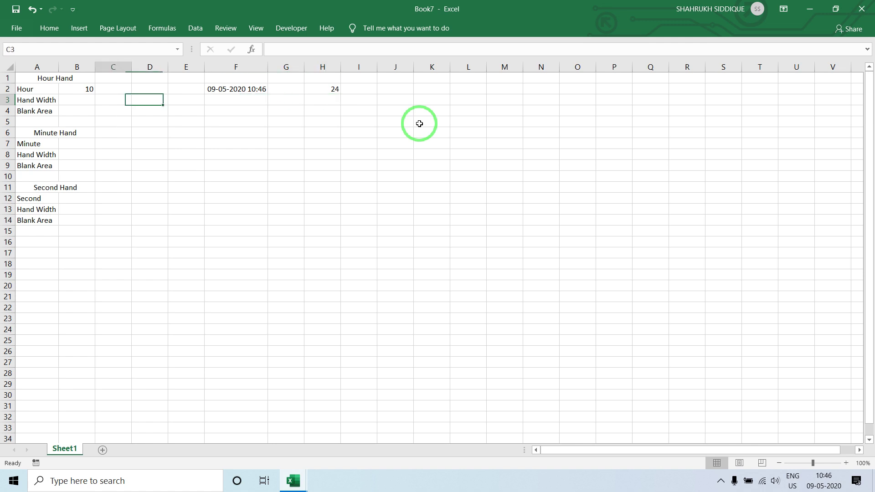
{"action": "key", "text": "Up"}
{"action": "key", "text": "Right"}
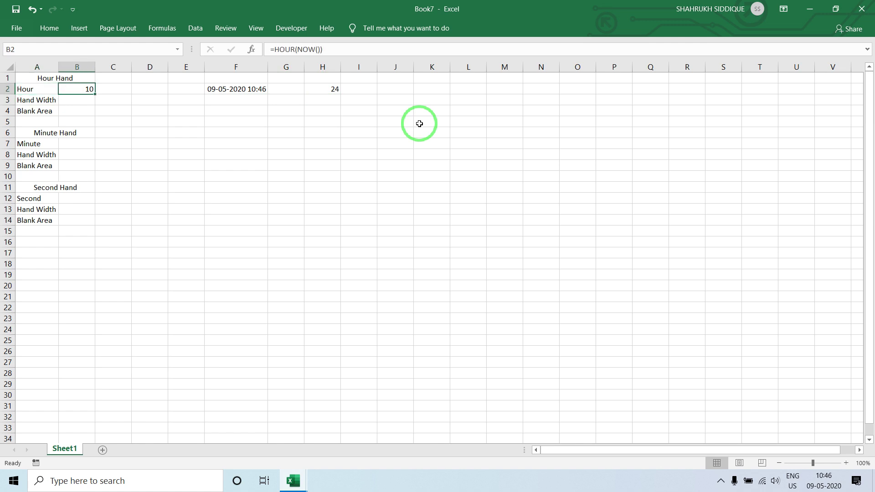
{"action": "key", "text": "F2"}
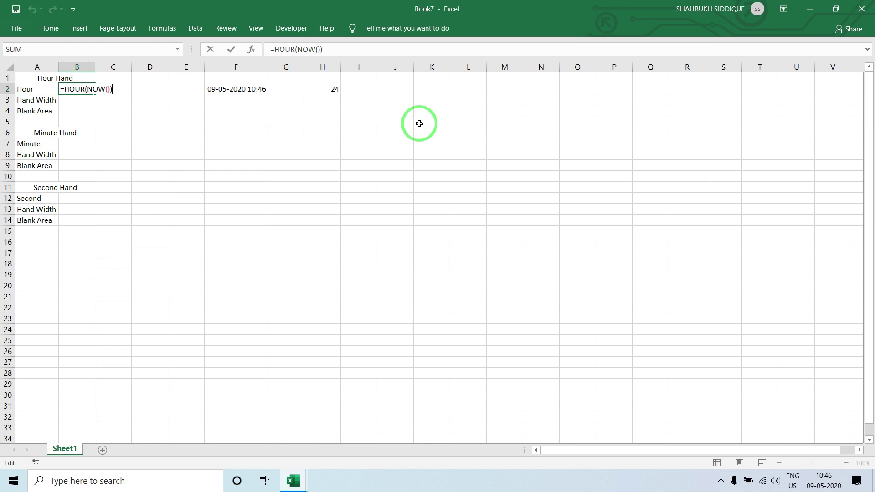
{"action": "key", "text": "Right"}
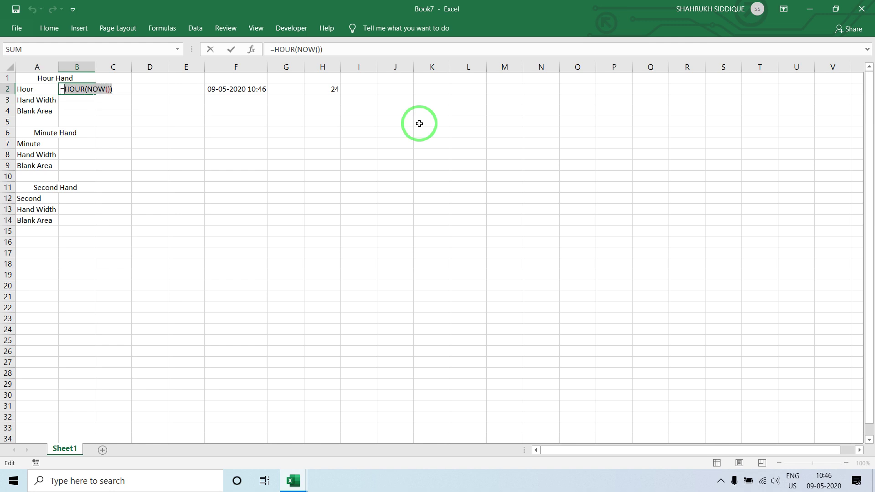
{"action": "key", "text": "Escape"}
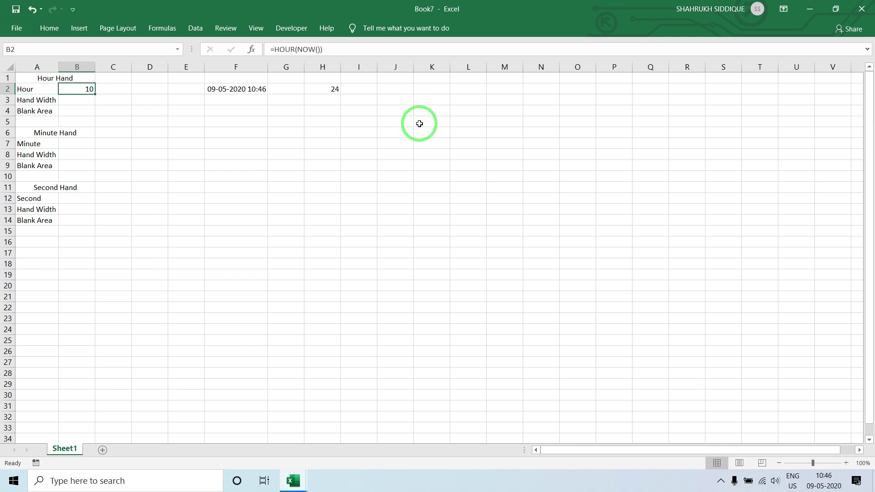
{"action": "key", "text": "F2"}
{"action": "key", "text": "Left"}
{"action": "key", "text": "Left"}
{"action": "key", "text": "Left"}
{"action": "key", "text": "Left"}
{"action": "key", "text": "Left"}
{"action": "key", "text": "Left"}
{"action": "key", "text": "Left"}
{"action": "key", "text": "Left"}
{"action": "key", "text": "Left"}
{"action": "key", "text": "Left"}
{"action": "key", "text": "Left"}
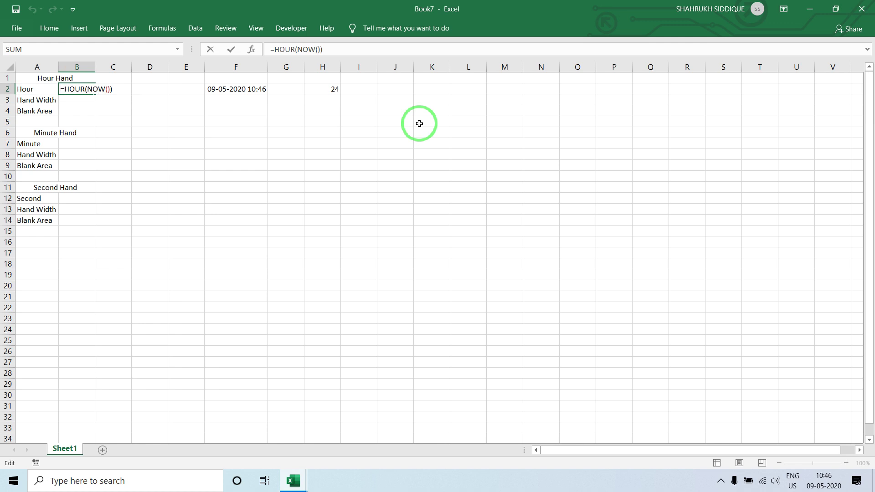
{"action": "type", "text": "IF("}
{"action": "key", "text": "Right"}
{"action": "key", "text": "Right"}
{"action": "key", "text": "Right"}
{"action": "key", "text": "Right"}
{"action": "key", "text": "Right"}
{"action": "key", "text": "Right"}
{"action": "key", "text": "Right"}
{"action": "key", "text": "Right"}
{"action": "key", "text": "Right"}
{"action": "key", "text": "Right"}
{"action": "key", "text": "Right"}
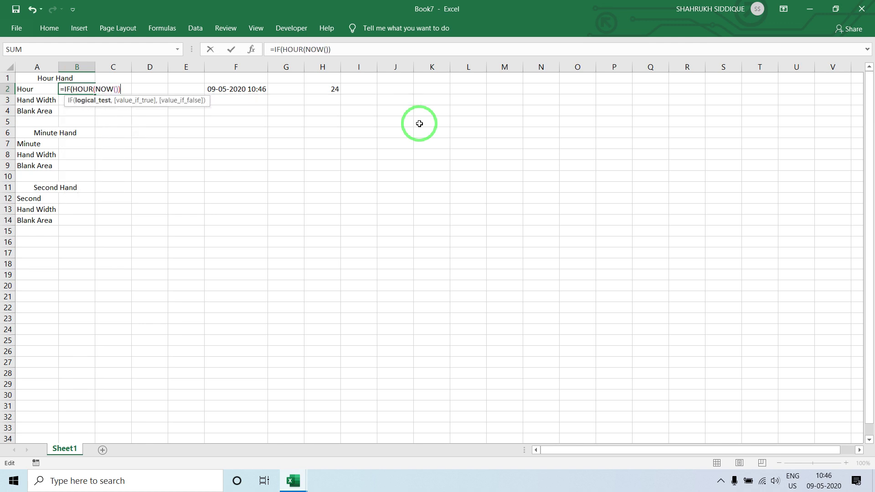
{"action": "type", "text": ">12,"}
{"action": "type", "text": "HOUR(NOW())"}
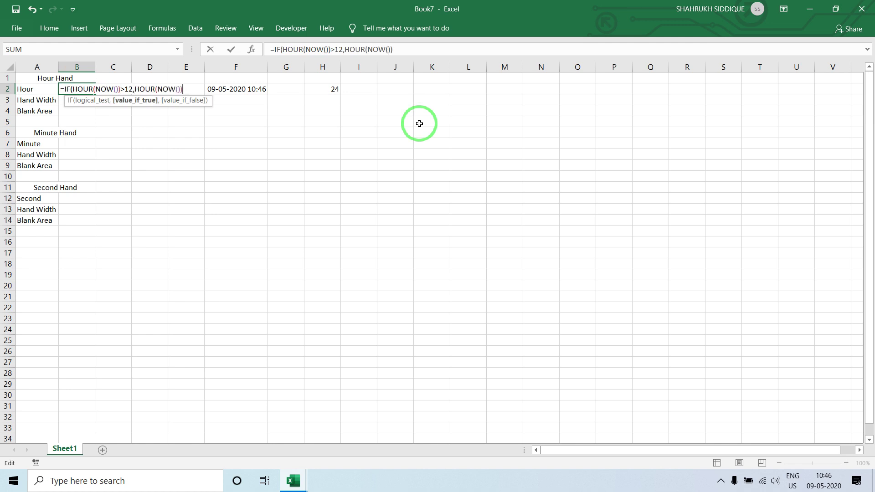
{"action": "type", "text": "-12,"}
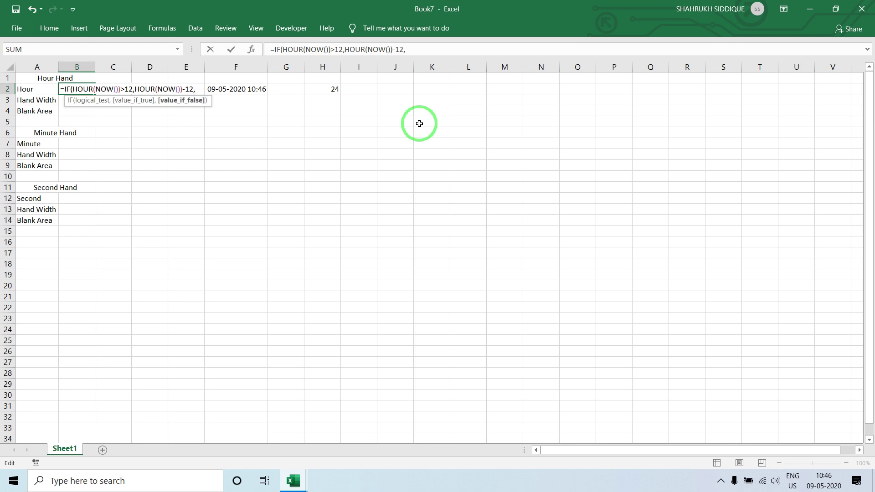
{"action": "type", "text": "HOUR(NOW())"}
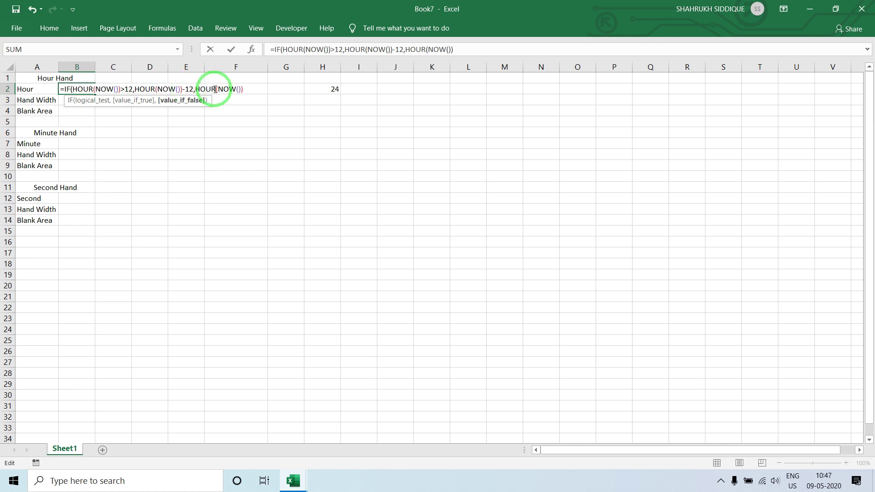
{"action": "key", "text": "Return"}
{"action": "key", "text": "Return"}
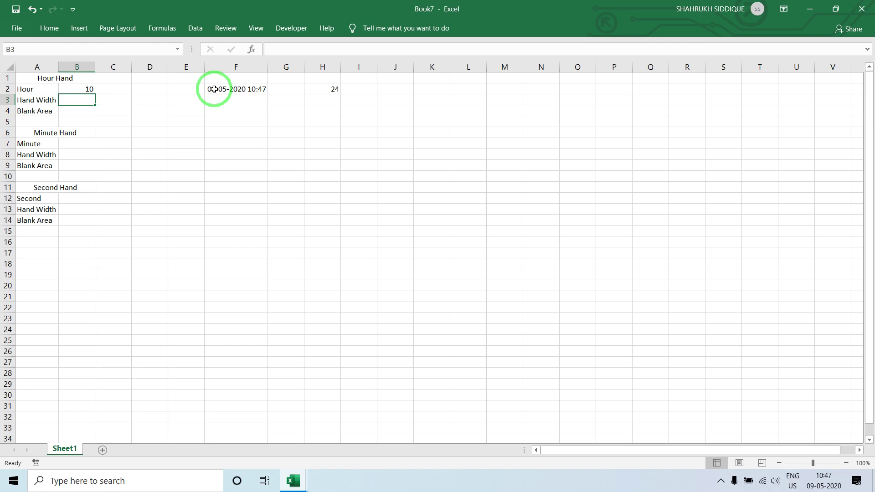
- Set the hour hand's Hand Width in B3 to 0.01 and its Blank Area in B4 to =12-SUM(B2:B3)
{"action": "type", "text": "0.01"}
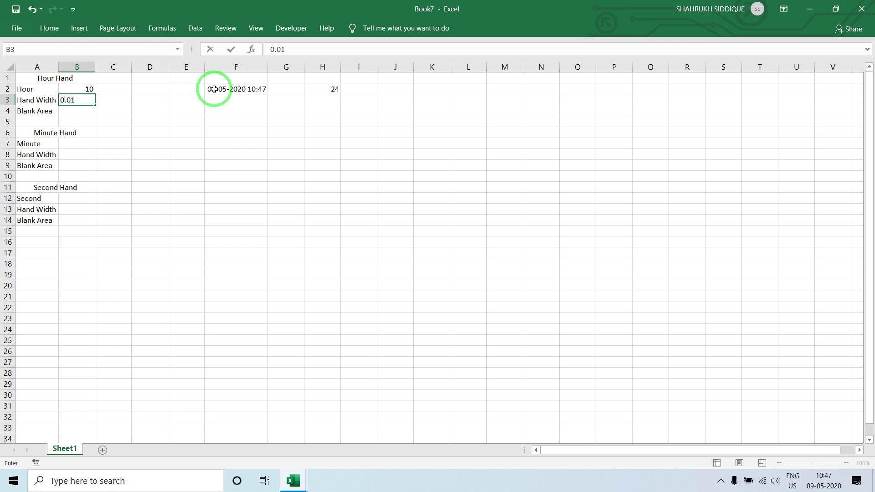
{"action": "key", "text": "Return"}
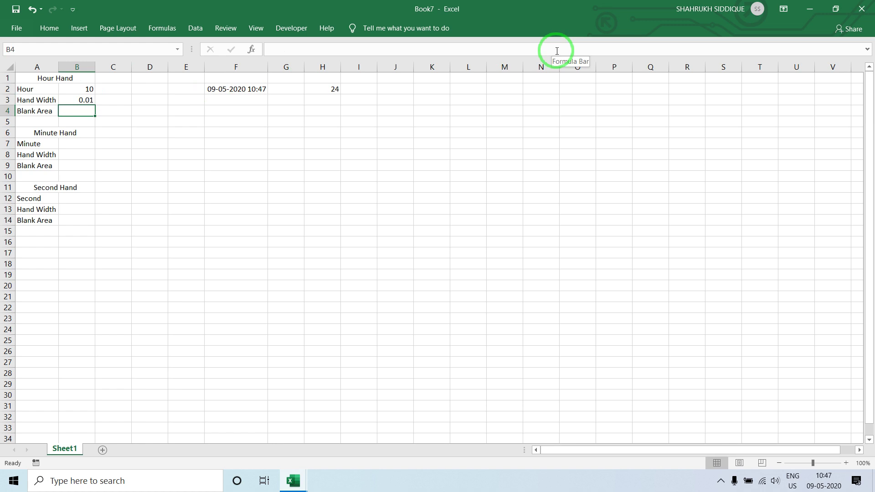
{"action": "type", "text": "=1"}
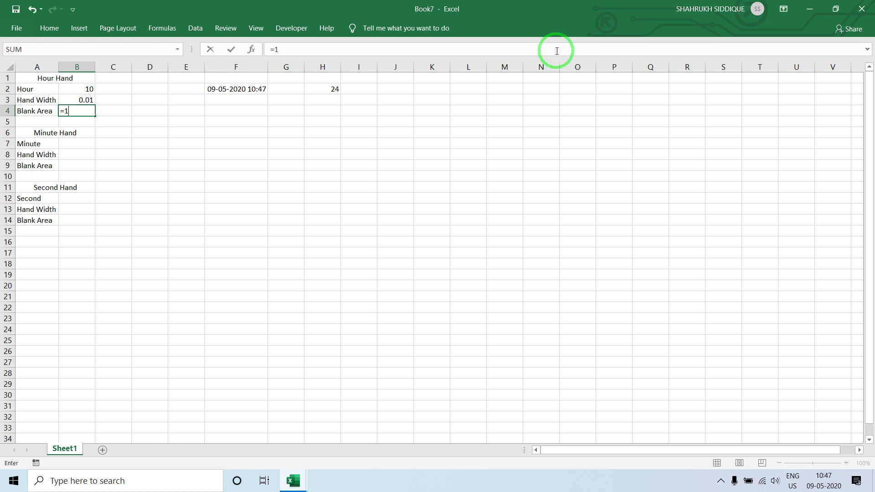
{"action": "type", "text": "2-SUM("}
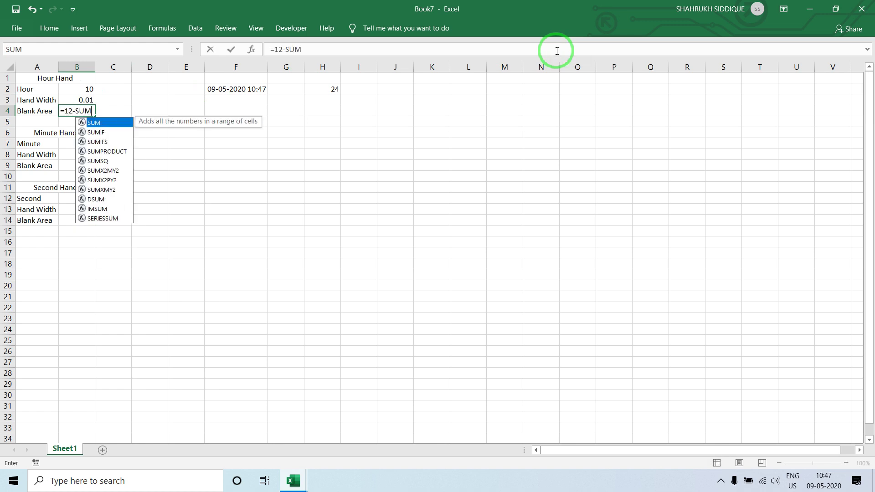
{"action": "key", "text": "Up"}
{"action": "key", "text": "Up"}
{"action": "key", "text": "shift+Down"}
{"action": "key", "text": "Return"}
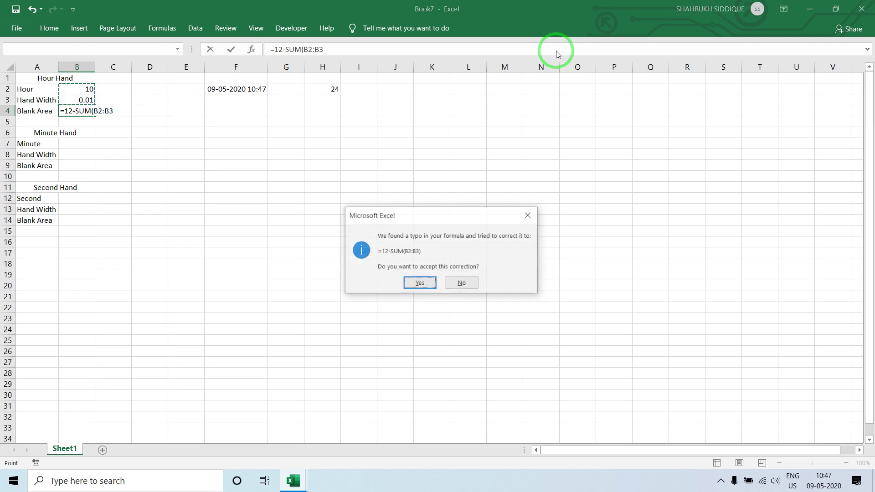
{"action": "key", "text": "Return"}
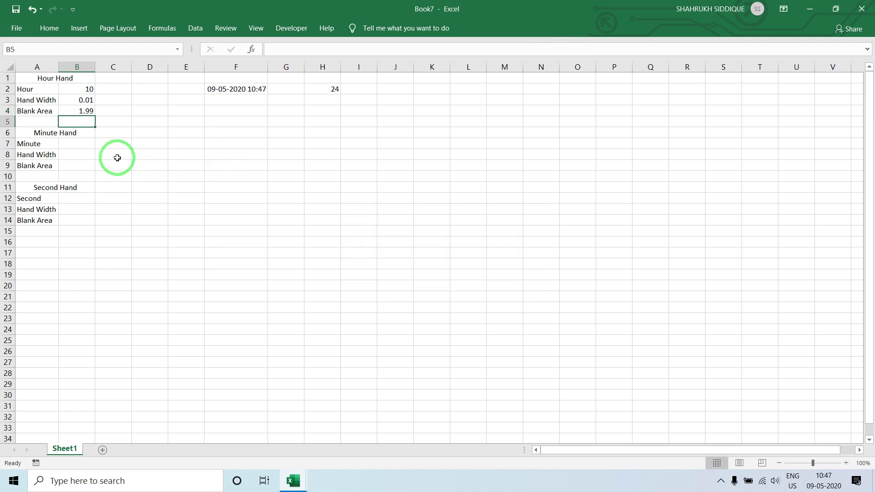
- Enter =MINUTE(NOW()) in B7 as the Minute value of the minute hand
{"action": "left_click", "coordinate": [61, 142]}
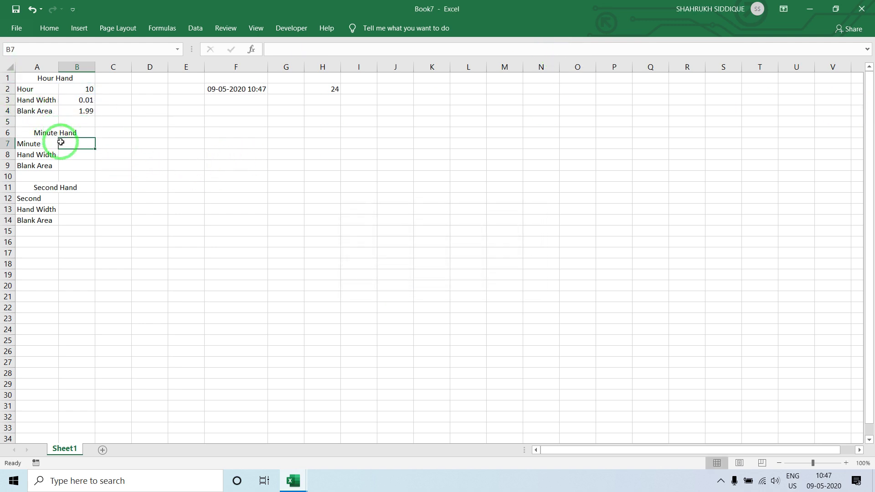
{"action": "type", "text": "=MIN"}
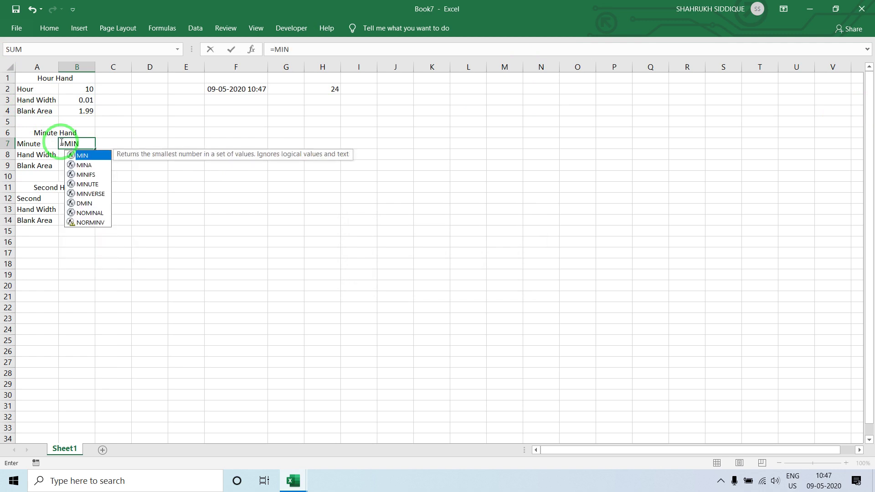
{"action": "type", "text": "("}
{"action": "key", "text": "BackSpace"}
{"action": "type", "text": "U"}
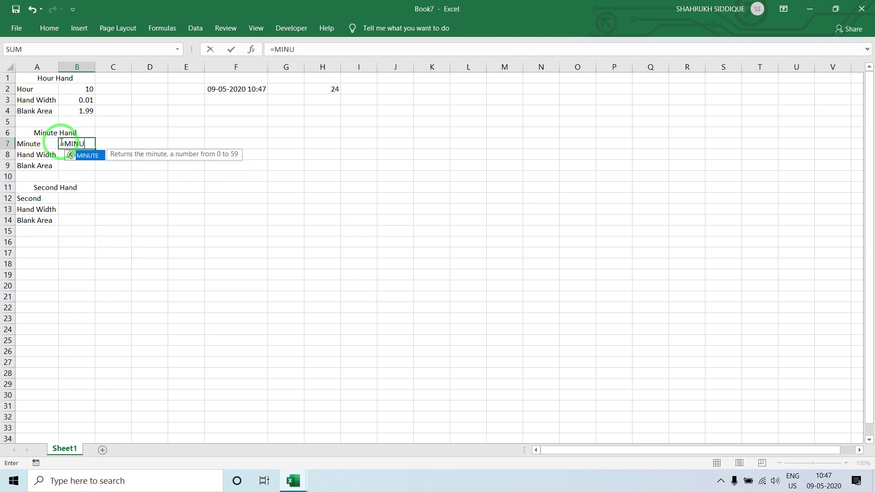
{"action": "type", "text": "TE(NOW"}
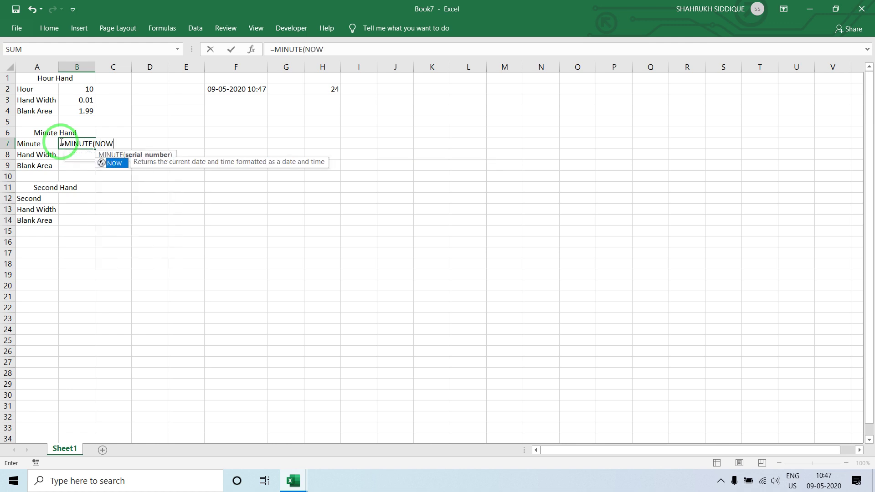
{"action": "type", "text": "())"}
{"action": "key", "text": "Return"}
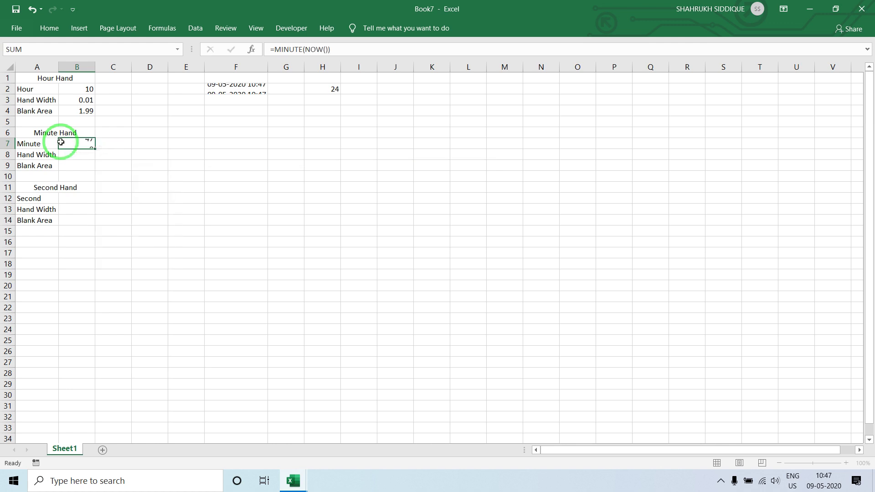
{"action": "left_click", "coordinate": [60, 142]}
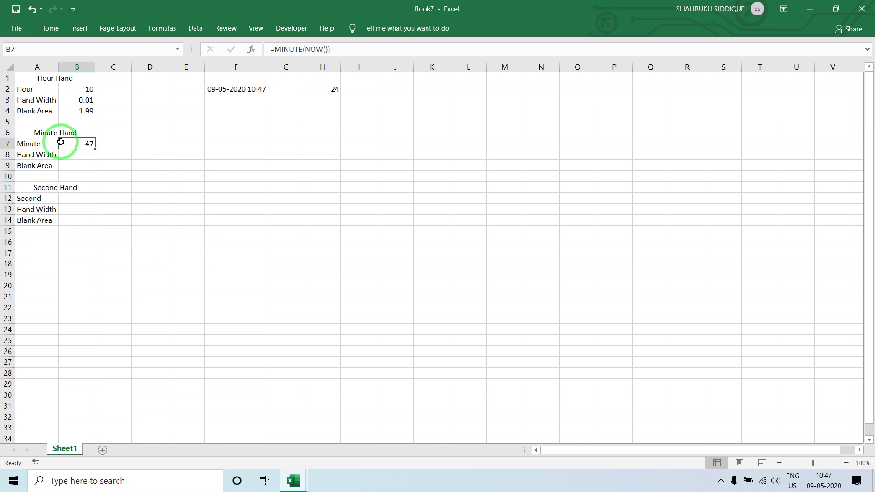
- Set the minute hand's Hand Width in B8 to 0.01 and its Blank Area in B9 to =60-SUM(B7:B8)
{"action": "key", "text": "Return"}
{"action": "type", "text": "0."}
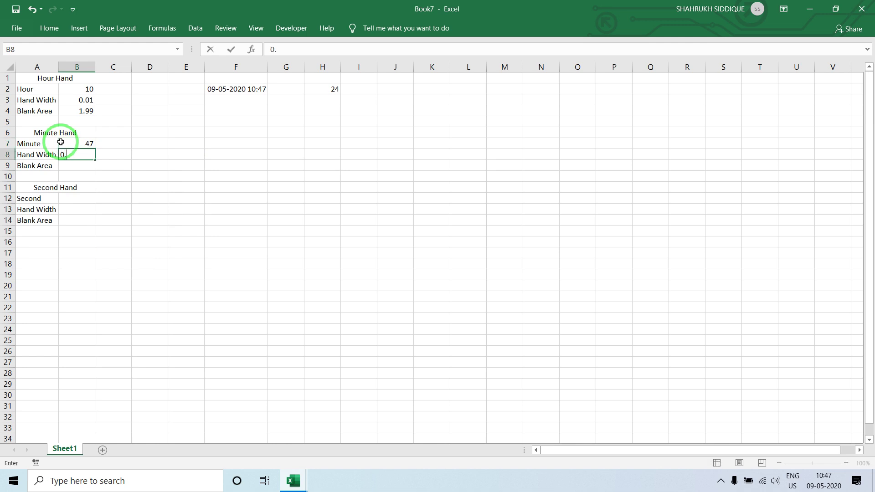
{"action": "type", "text": "01"}
{"action": "key", "text": "Return"}
{"action": "type", "text": "="}
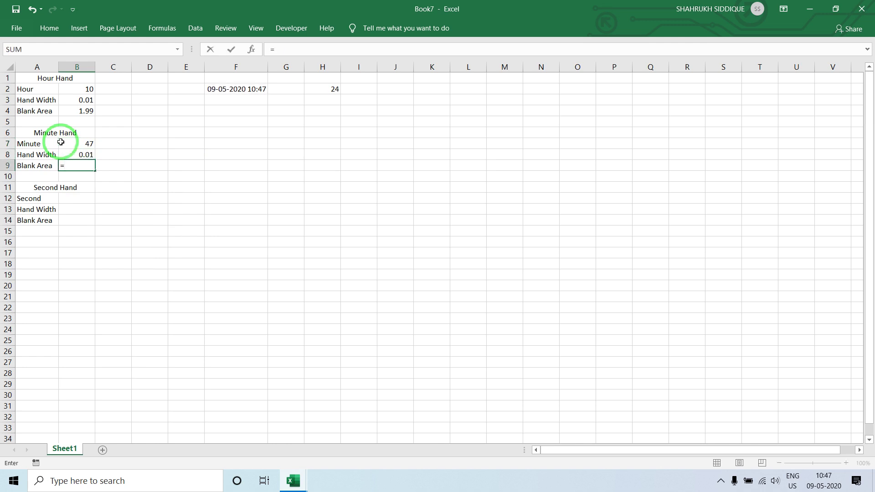
{"action": "type", "text": "60-SUM("}
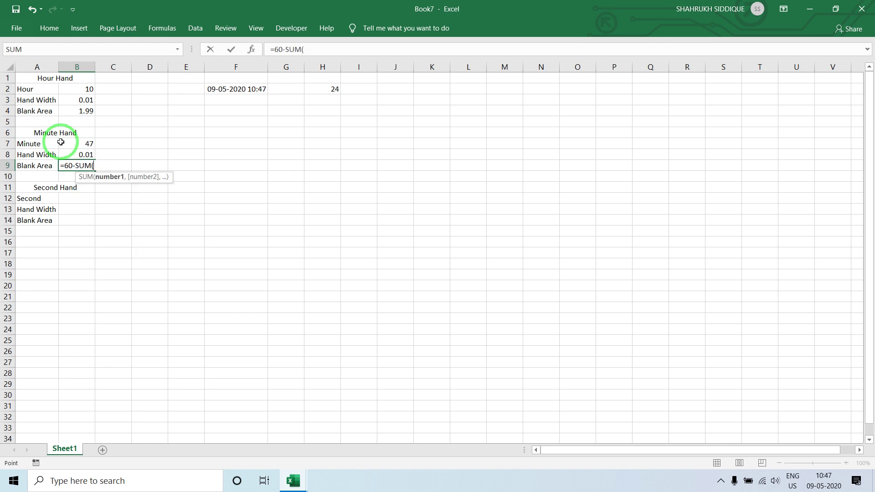
{"action": "left_click_drag", "start_coordinate": [61, 142], "coordinate": [62, 145]}
{"action": "key", "text": "Return"}
{"action": "key", "text": "Return"}
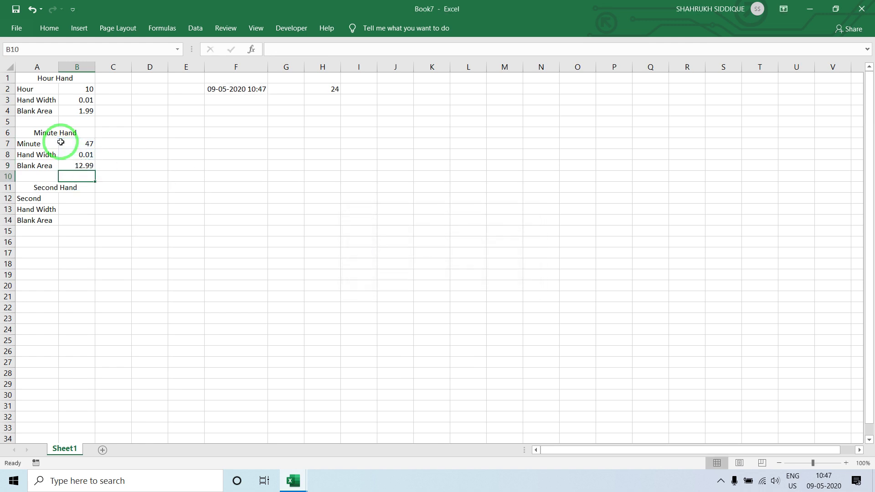
- Enter =SECOND(NOW()) in B12 as the Second value of the second hand
{"action": "key", "text": "Down"}
{"action": "key", "text": "Down"}
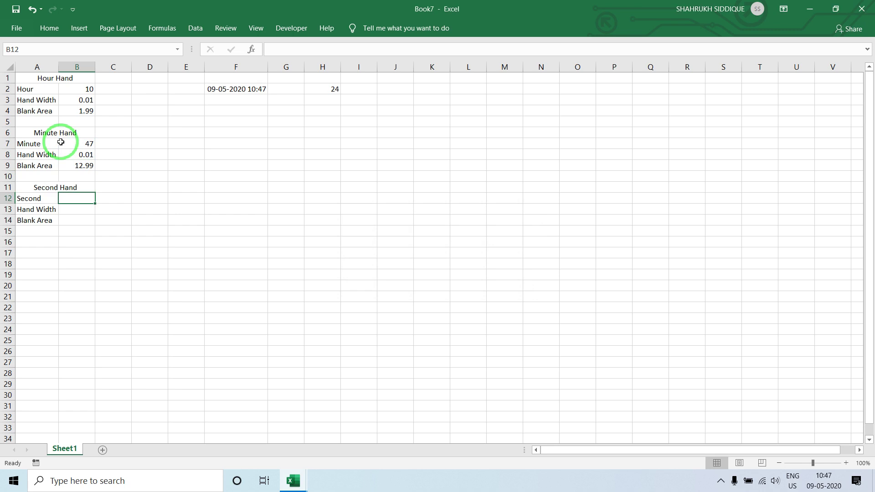
{"action": "type", "text": "=SECOND("}
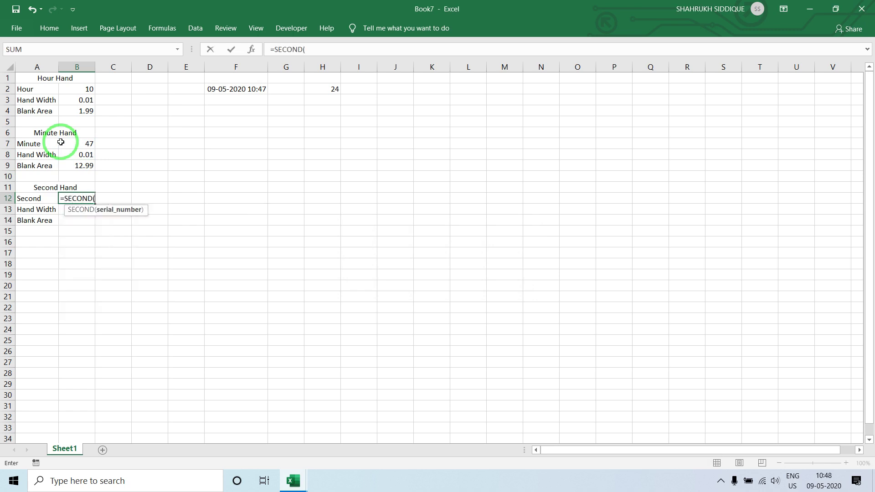
{"action": "type", "text": "NOW("}
{"action": "key", "text": "Tab"}
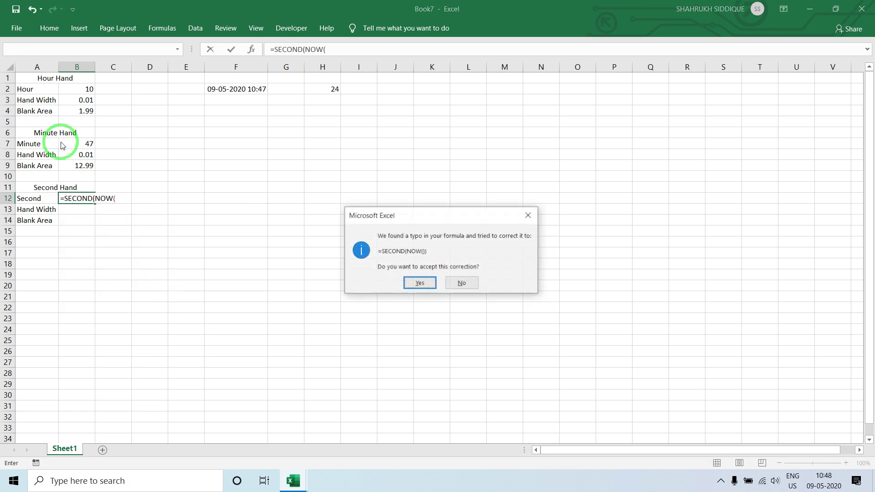
{"action": "key", "text": "Return"}
- Set the second hand's Hand Width in B13 to 0.01 and its Blank Area in B14 to =60-SUM(B12:B13)
{"action": "key", "text": "Left"}
{"action": "key", "text": "Down"}
{"action": "type", "text": "0"}
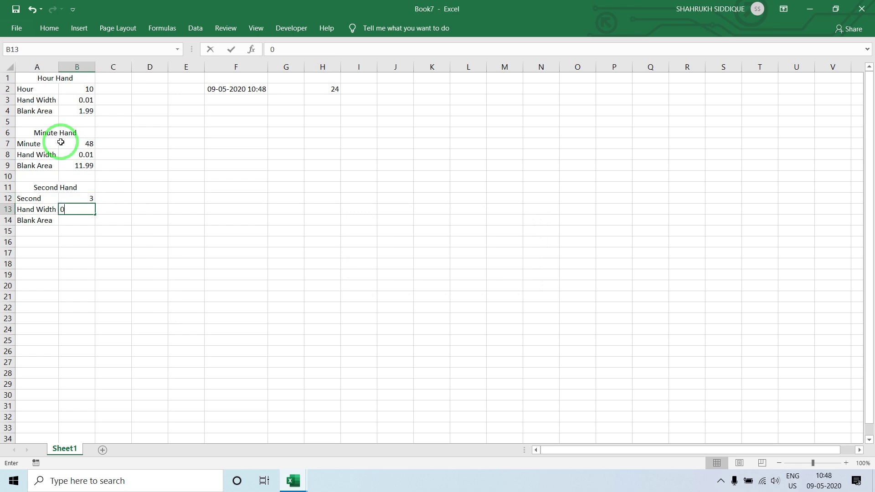
{"action": "type", "text": ".01"}
{"action": "key", "text": "Return"}
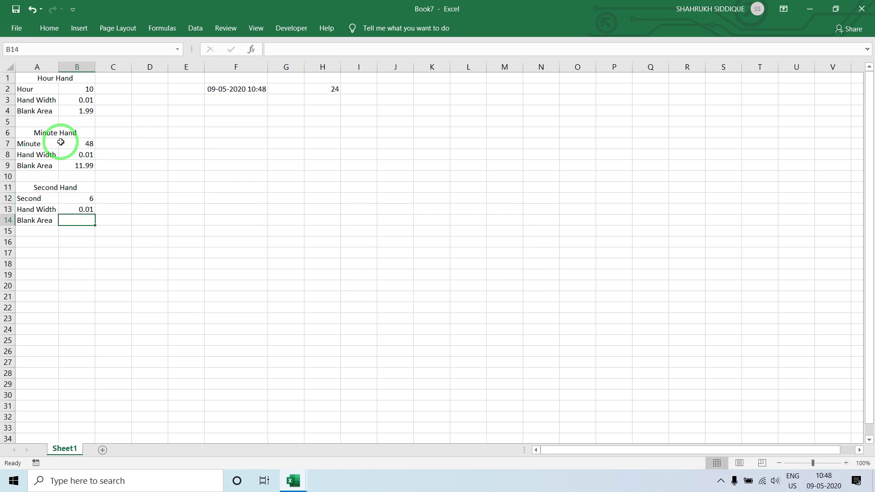
{"action": "type", "text": "=60"}
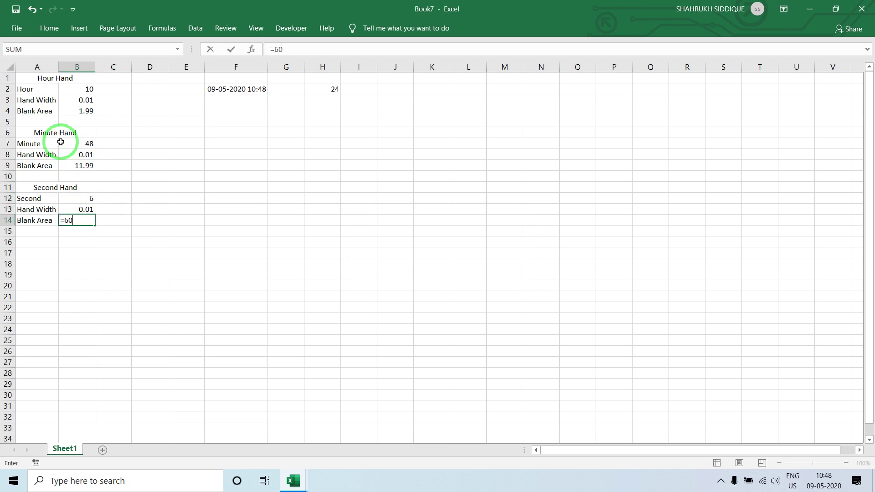
{"action": "type", "text": "-SUM("}
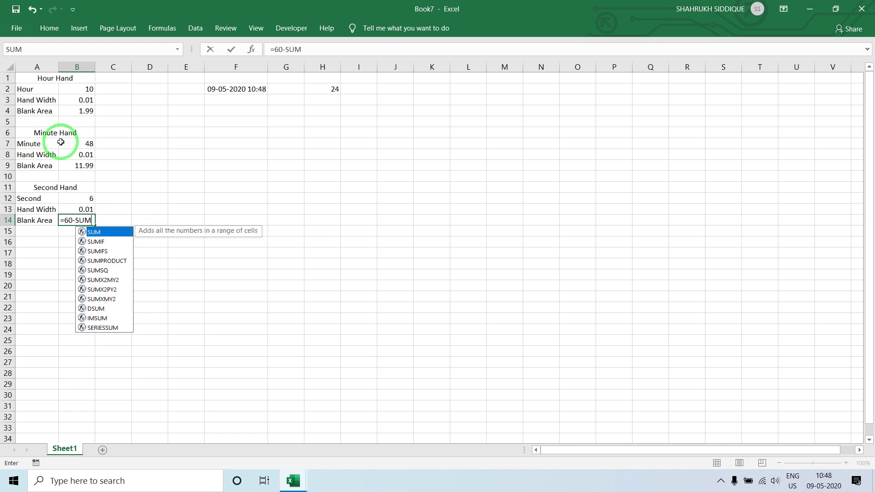
{"action": "key", "text": "Up"}
{"action": "key", "text": "Up"}
{"action": "key", "text": "shift+Down"}
{"action": "key", "text": "Return"}
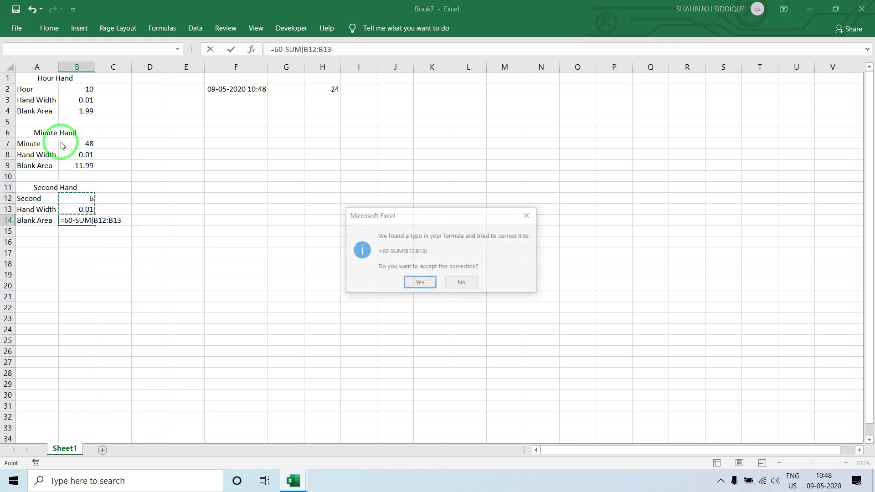
{"action": "key", "text": "Return"}
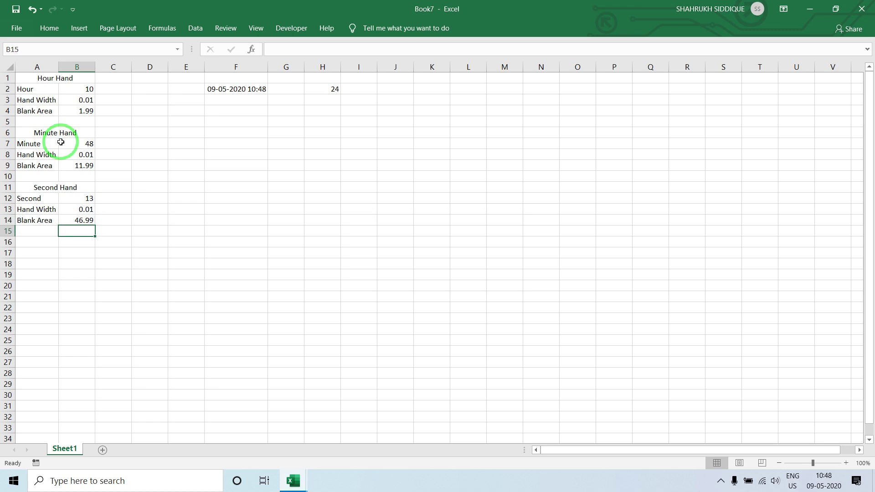
- Append +(B7/60)+(B12/3600) to the Hour formula in B2 to include the fractional minutes and seconds
{"action": "key", "text": "Up"}
{"action": "key", "text": "Up"}
{"action": "key", "text": "Up"}
{"action": "key", "text": "Up"}
{"action": "key", "text": "Up"}
{"action": "key", "text": "Up"}
{"action": "key", "text": "Up"}
{"action": "key", "text": "Up"}
{"action": "key", "text": "Up"}
{"action": "key", "text": "Up"}
{"action": "key", "text": "Up"}
{"action": "key", "text": "Up"}
{"action": "key", "text": "Up"}
{"action": "key", "text": "Up"}
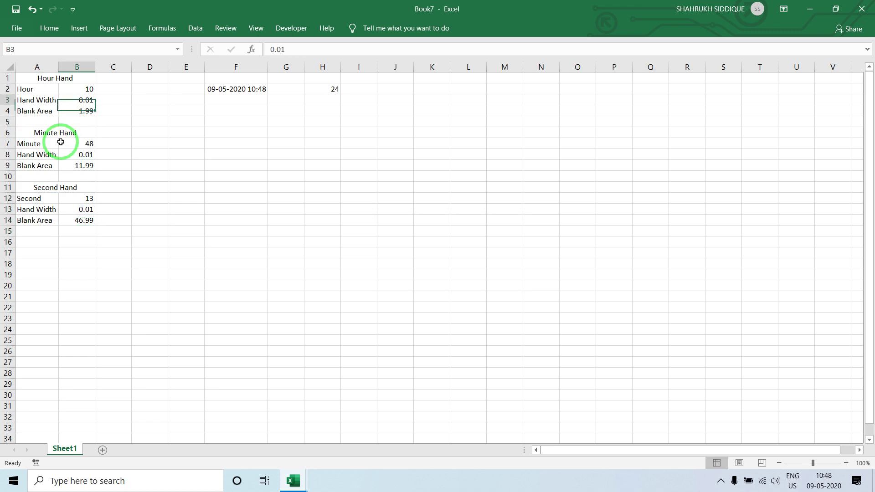
{"action": "key", "text": "Down"}
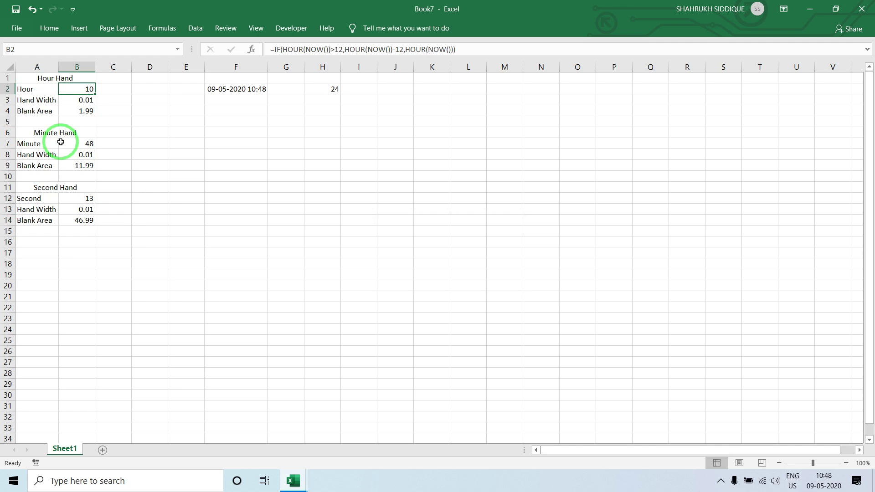
{"action": "key", "text": "F2"}
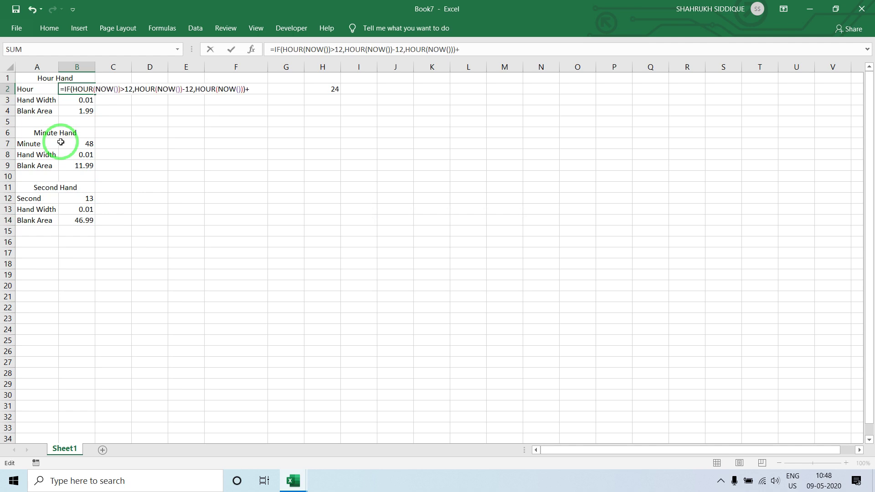
{"action": "type", "text": "+"}
{"action": "left_click", "coordinate": [69, 147]}
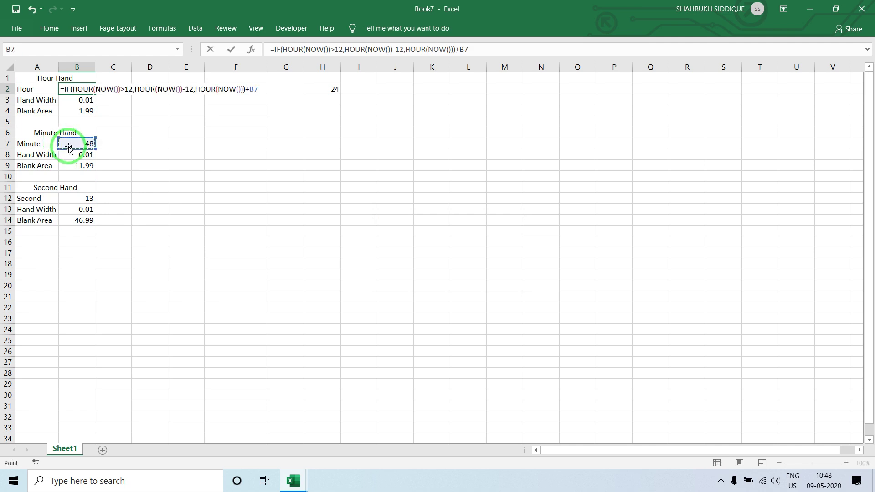
{"action": "key", "text": "BackSpace"}
{"action": "key", "text": "BackSpace"}
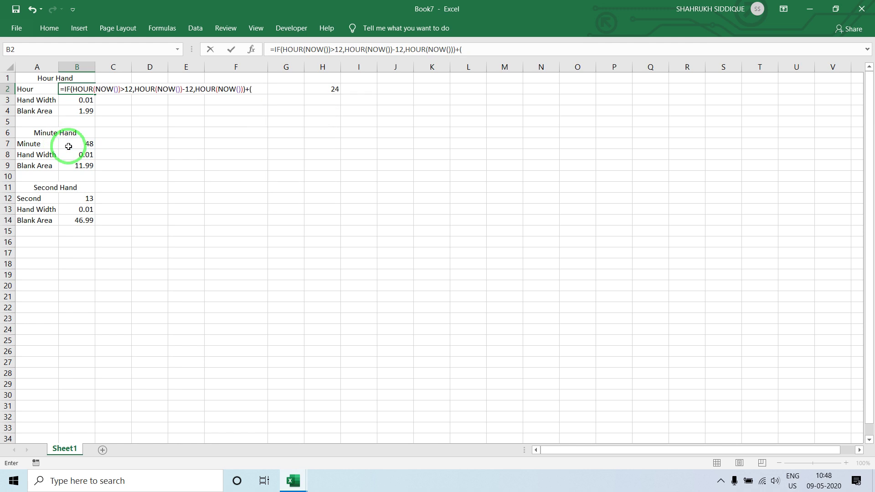
{"action": "left_click", "coordinate": [68, 147]}
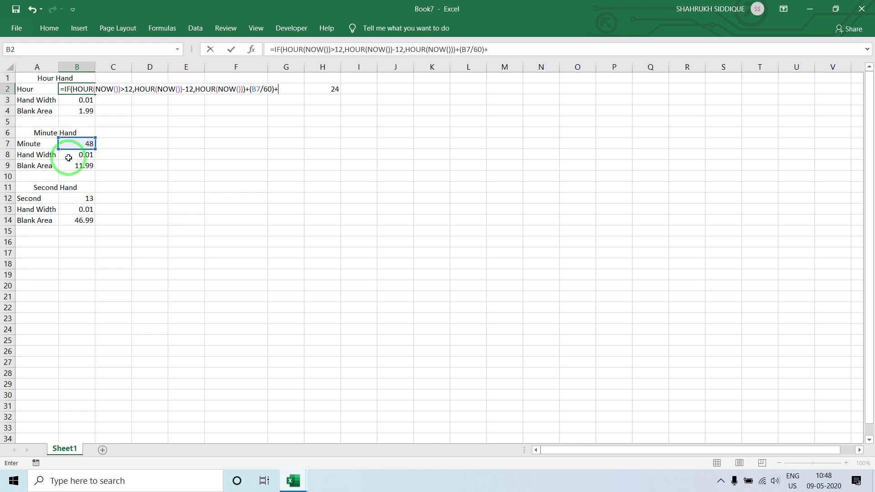
{"action": "left_click", "coordinate": [86, 199]}
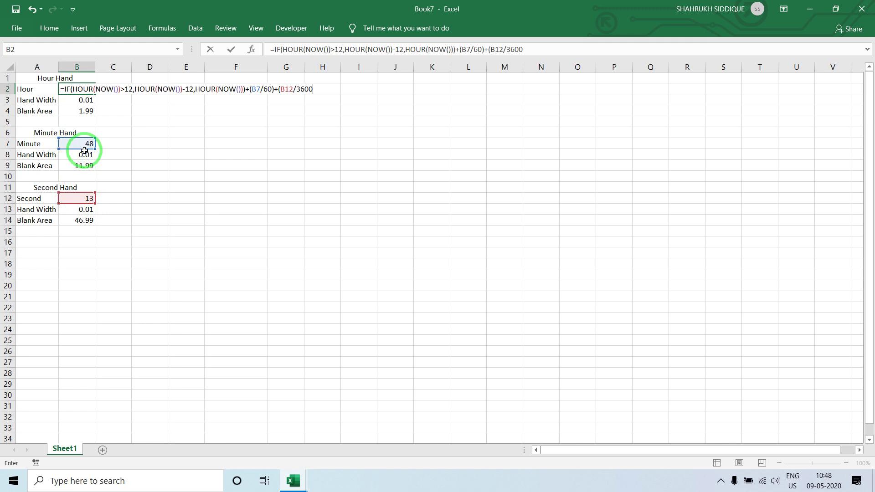
{"action": "type", "text": ")"}
{"action": "key", "text": "Return"}
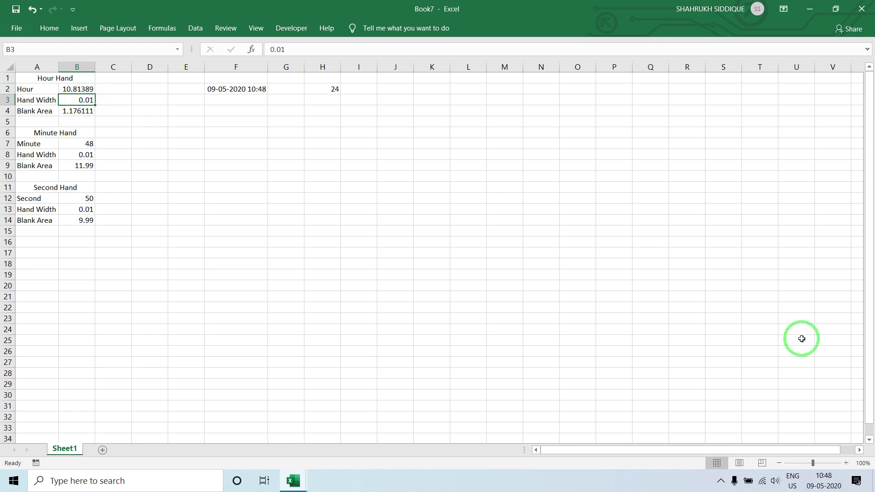
- Insert an empty doughnut chart with the blank cell H13 selected
{"action": "left_click", "coordinate": [311, 207]}
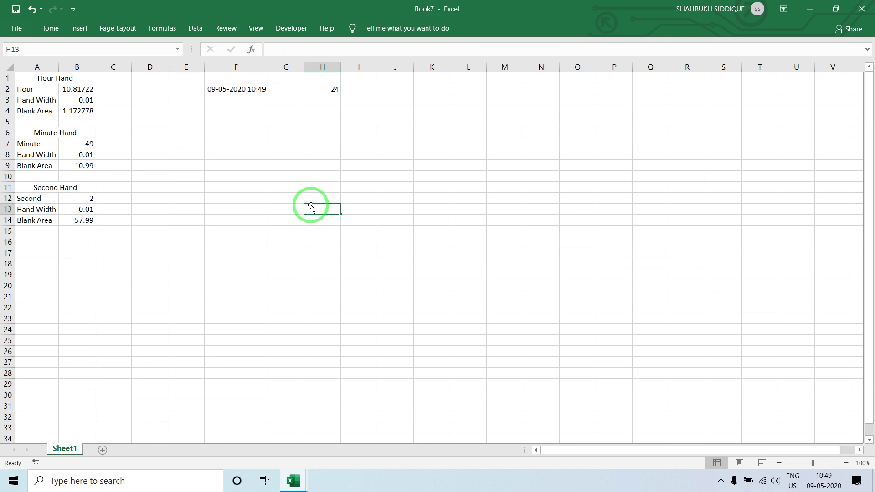
{"action": "left_click", "coordinate": [80, 27]}
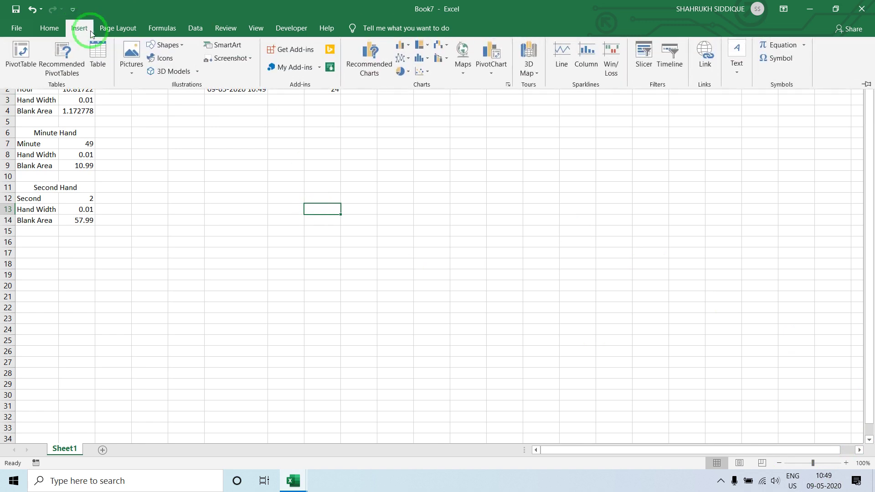
{"action": "left_click", "coordinate": [405, 73]}
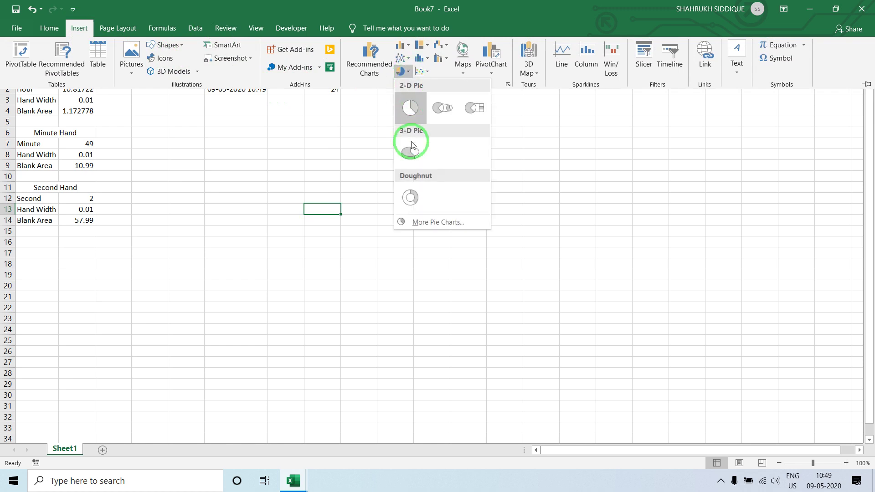
{"action": "left_click", "coordinate": [410, 197]}
- Add a series to the empty doughnut chart with the values ={1,1,1,1,1,11,1,1,1,1,1}
{"action": "right_click", "coordinate": [411, 197]}
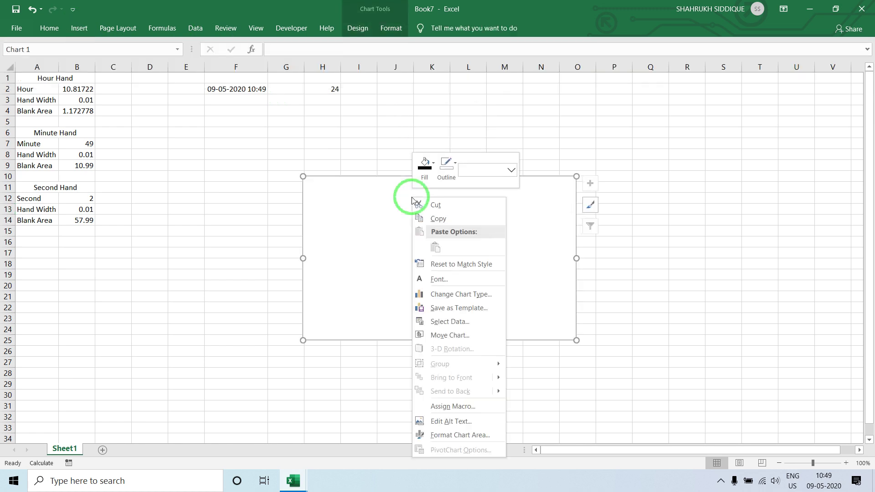
{"action": "left_click", "coordinate": [446, 325]}
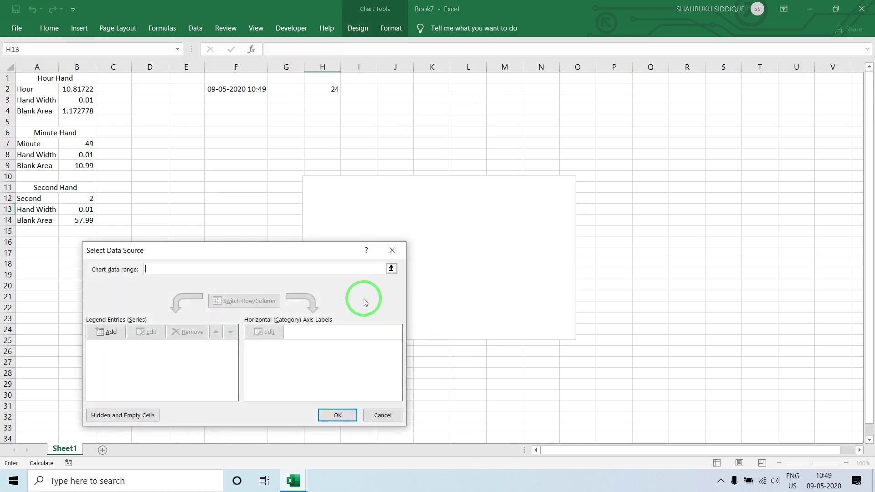
{"action": "left_click", "coordinate": [103, 333]}
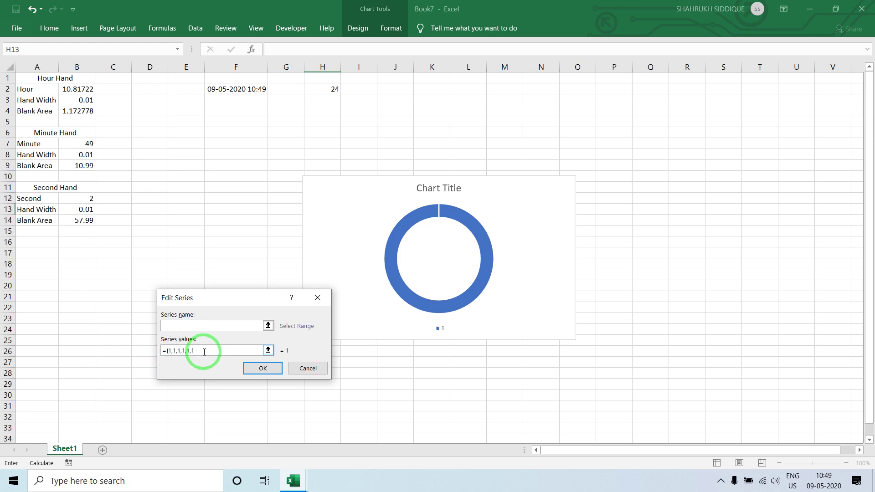
{"action": "left_click_drag", "start_coordinate": [204, 352], "coordinate": [170, 349]}
{"action": "key", "text": "ctrl+c"}
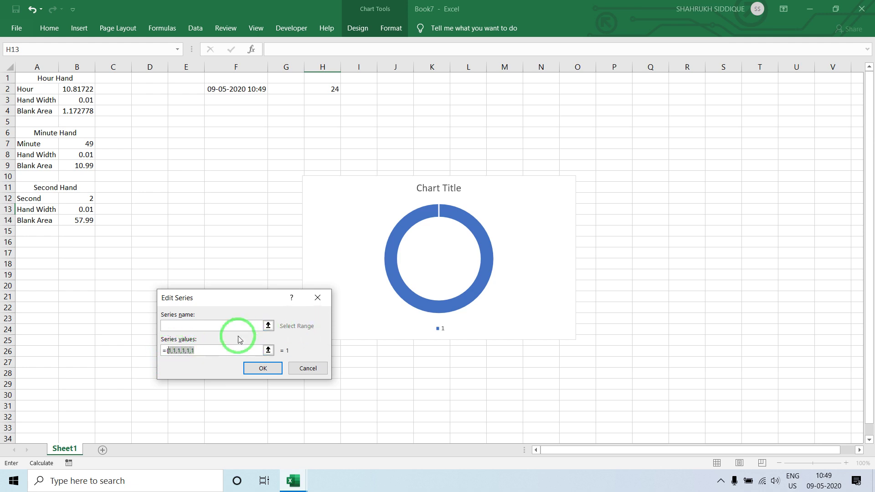
{"action": "left_click", "coordinate": [211, 351]}
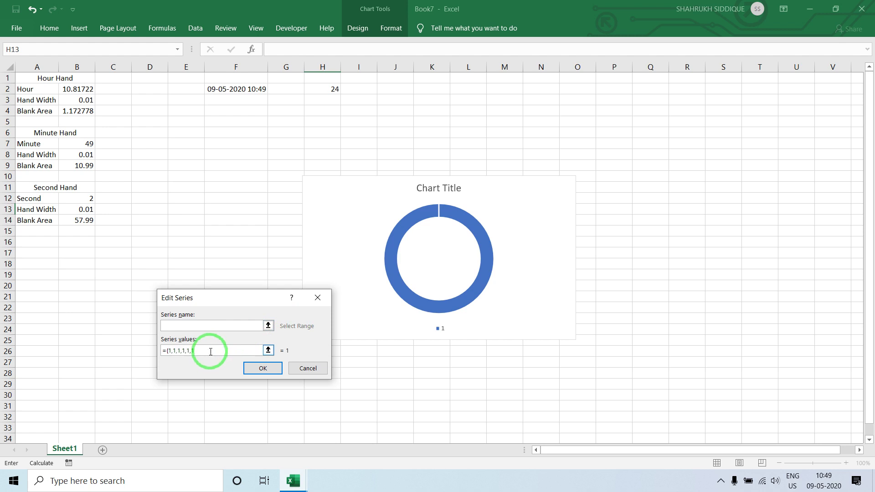
{"action": "key", "text": "ctrl+v"}
{"action": "left_click_drag", "start_coordinate": [223, 350], "coordinate": [152, 347]}
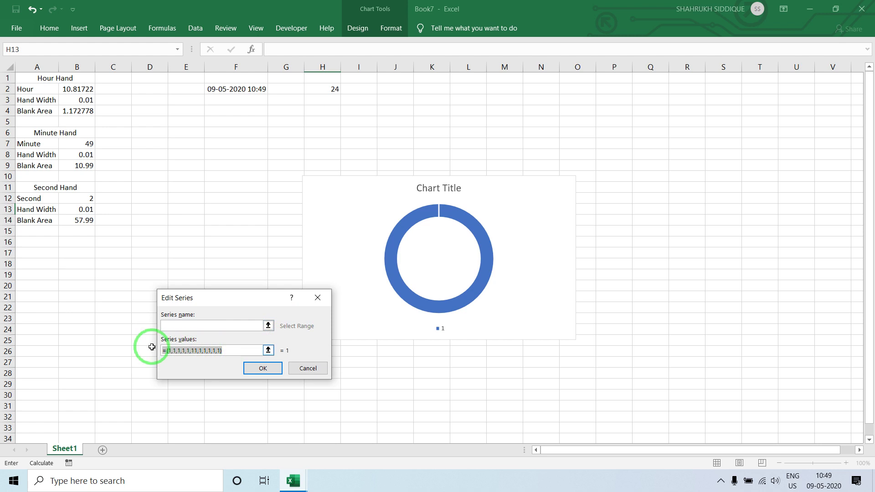
{"action": "left_click", "coordinate": [273, 370]}
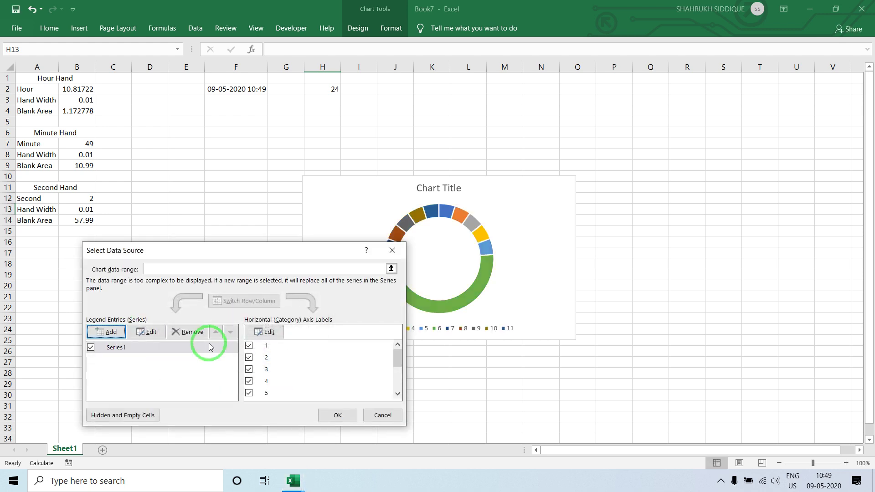
- Insert the missing comma in the first series' values so that it reads ={1,1,1,1,1,1,1,1,1,1,1,1}
{"action": "left_click", "coordinate": [146, 332]}
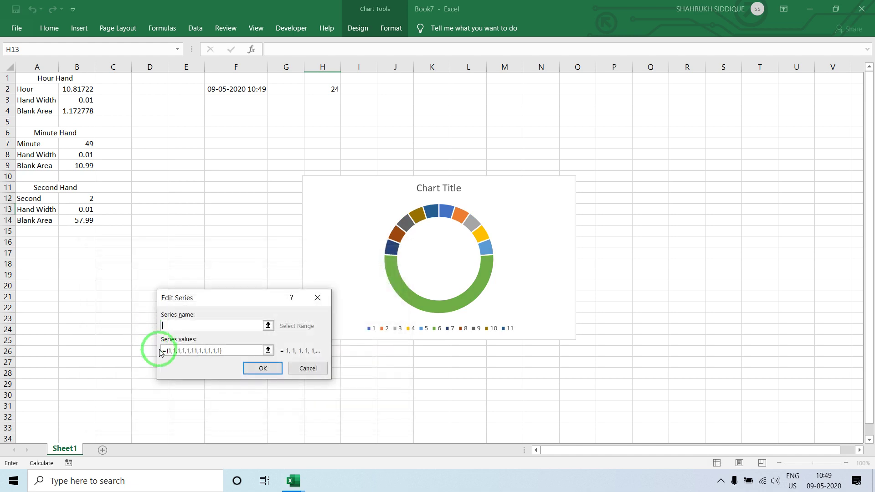
{"action": "left_click", "coordinate": [192, 351]}
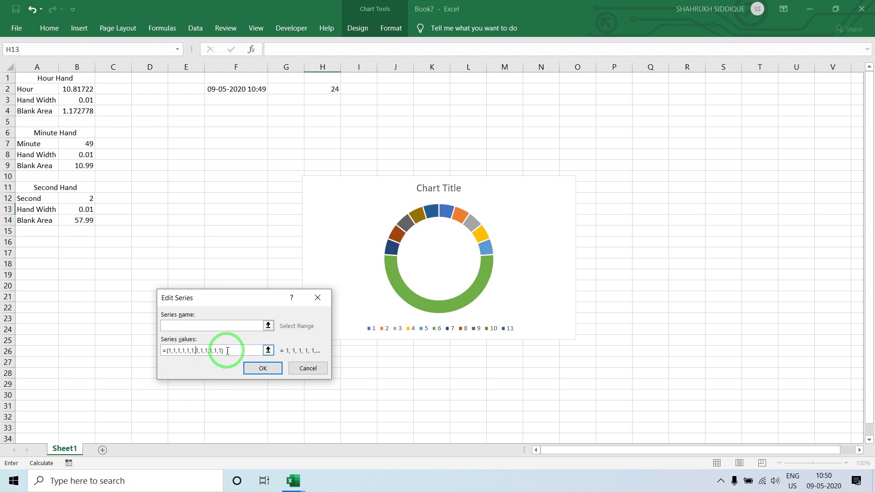
{"action": "left_click", "coordinate": [262, 368]}
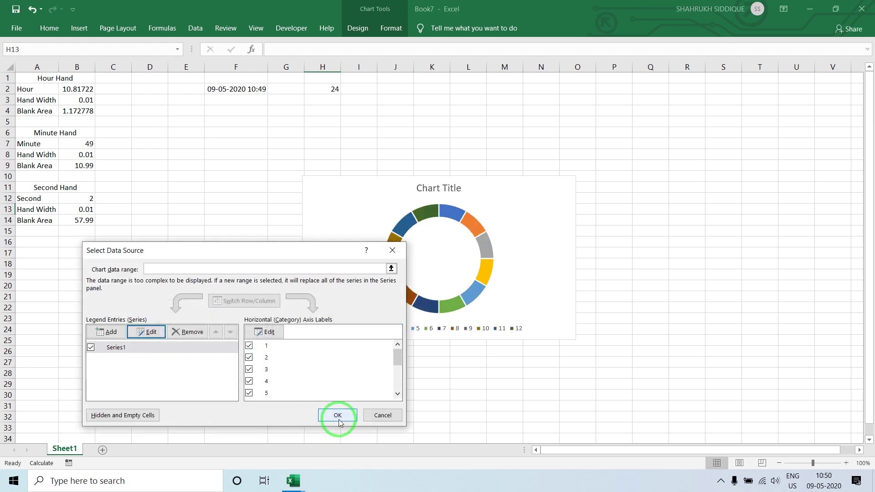
- Copy the first series' values and add a second series with the same twelve 1s
{"action": "left_click", "coordinate": [145, 332]}
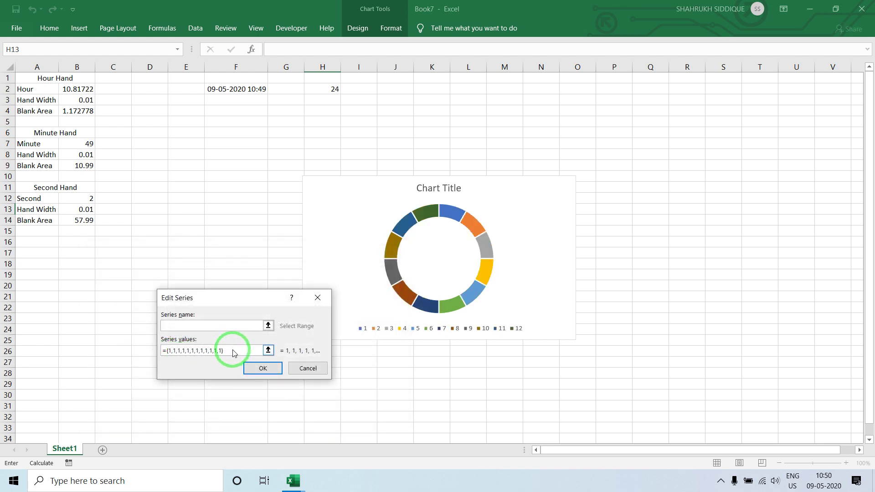
{"action": "left_click_drag", "start_coordinate": [232, 350], "coordinate": [152, 346]}
{"action": "key", "text": "ctrl+c"}
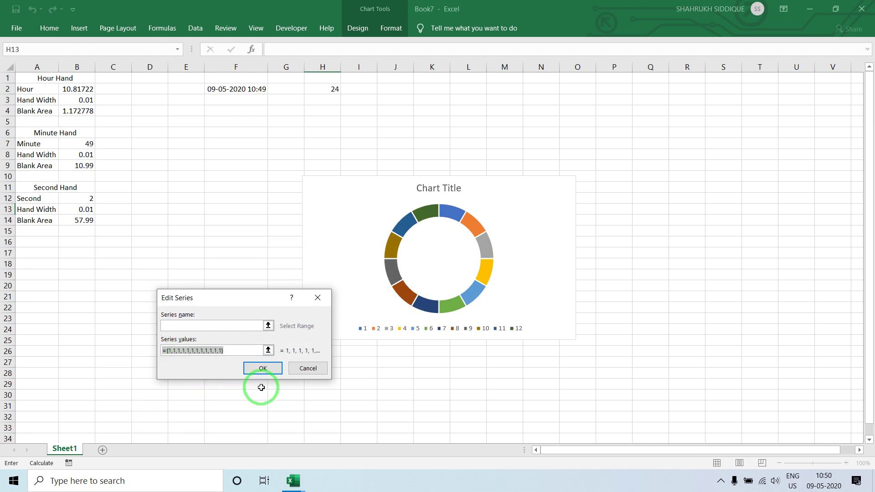
{"action": "left_click", "coordinate": [263, 368]}
{"action": "left_click", "coordinate": [111, 329]}
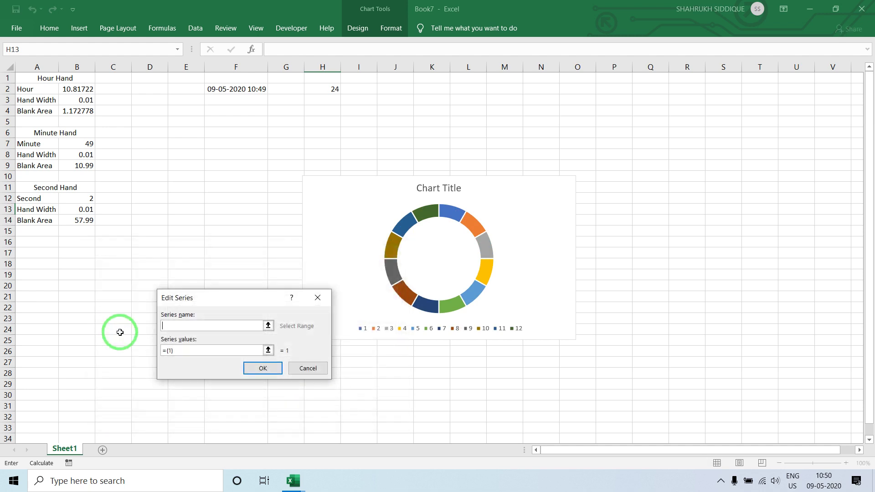
{"action": "key", "text": "ctrl+v"}
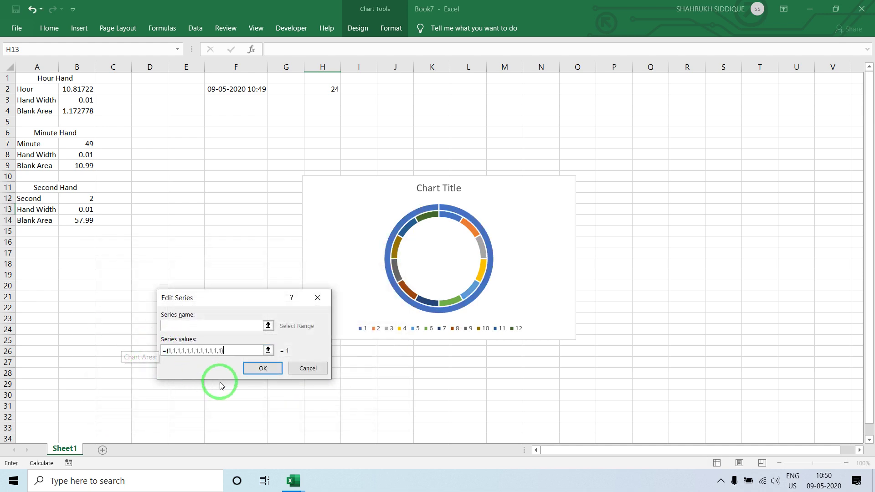
{"action": "left_click", "coordinate": [260, 367]}
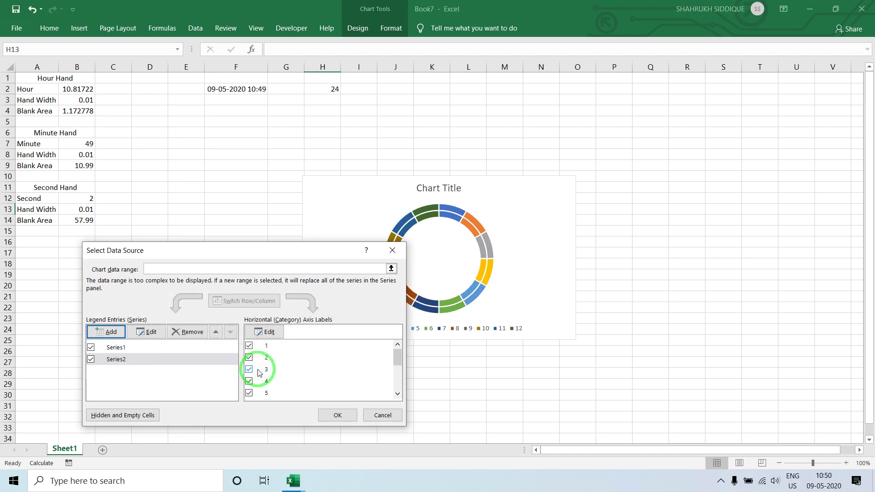
- Add a third series with the value ={1} and apply the chart's data source
{"action": "left_click", "coordinate": [109, 332]}
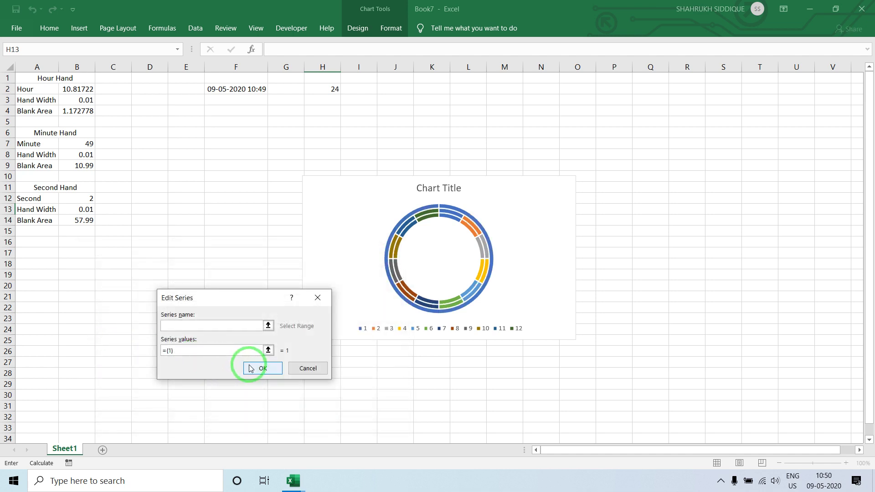
{"action": "left_click", "coordinate": [252, 368]}
{"action": "left_click", "coordinate": [336, 414]}
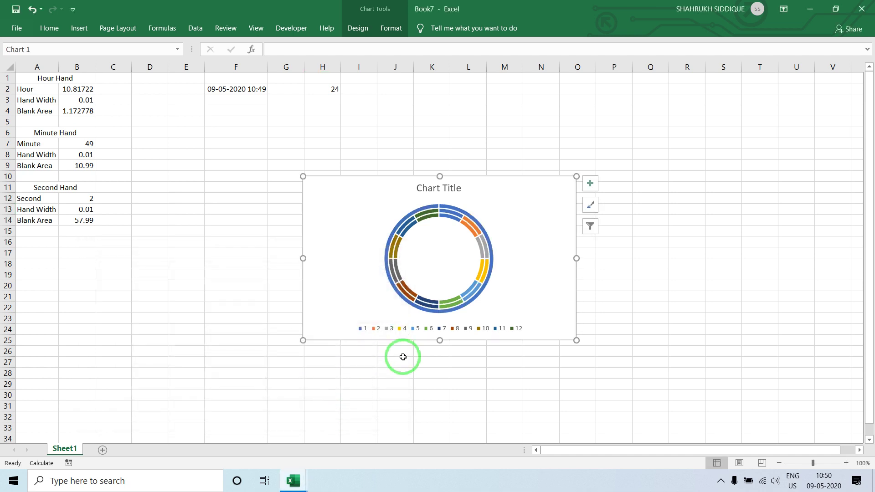
- Remove the chart title and the legend from the doughnut chart
{"action": "left_click", "coordinate": [585, 184]}
{"action": "left_click", "coordinate": [615, 199]}
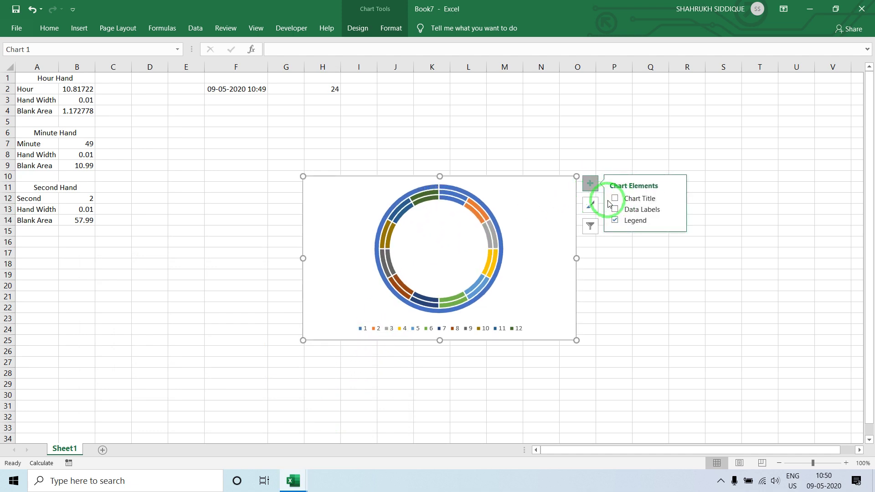
{"action": "left_click", "coordinate": [615, 221]}
- Remove the shape outline from the outer ring of the doughnut chart
{"action": "left_click", "coordinate": [407, 199]}
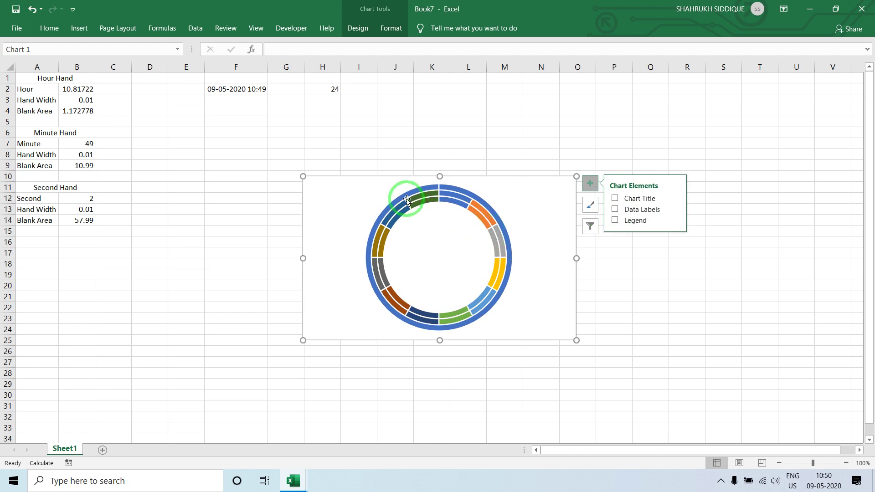
{"action": "left_click", "coordinate": [391, 28]}
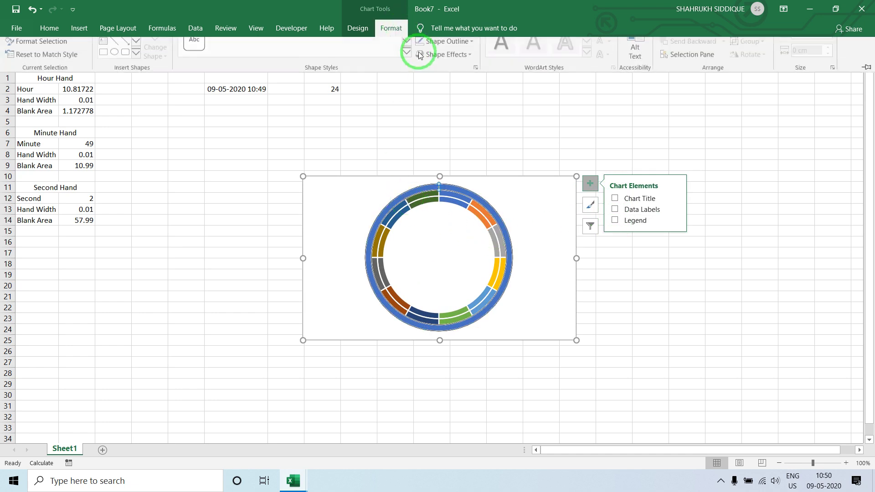
{"action": "left_click", "coordinate": [448, 58]}
{"action": "left_click", "coordinate": [449, 171]}
- Select the middle ring of the doughnut chart and remove its shape outline
{"action": "left_click", "coordinate": [426, 198]}
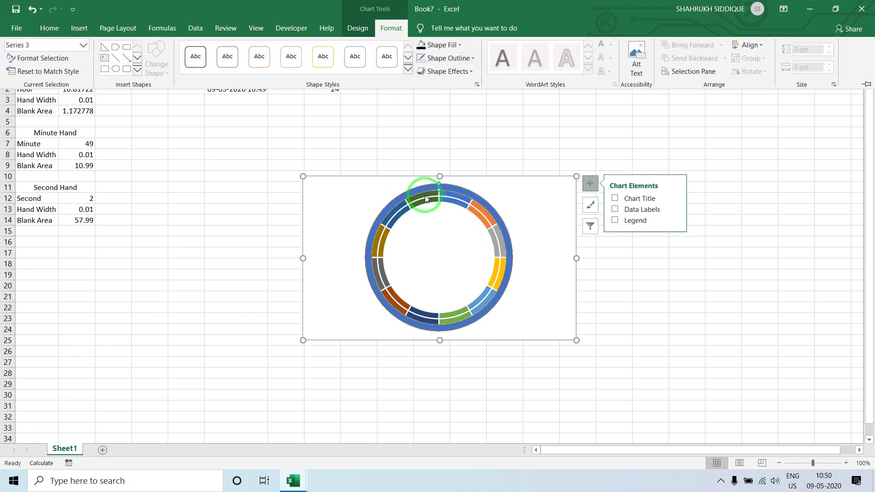
{"action": "left_click", "coordinate": [428, 198]}
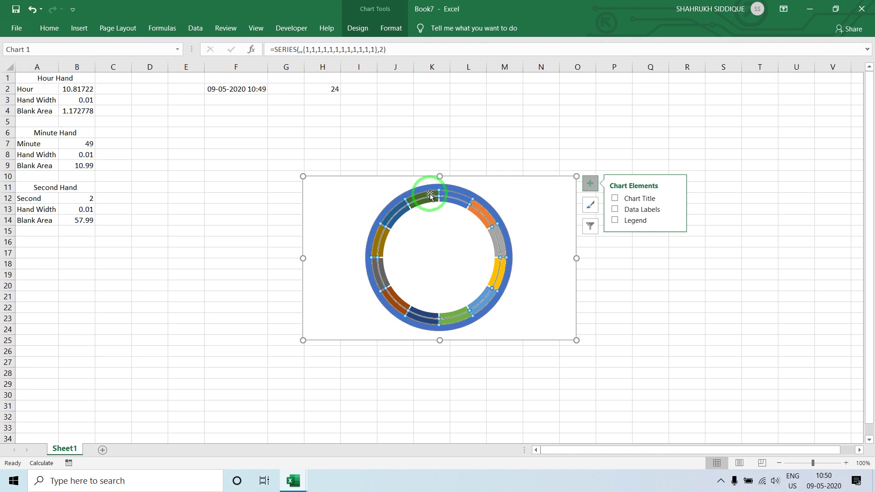
{"action": "left_click", "coordinate": [429, 197]}
{"action": "left_click", "coordinate": [464, 108]}
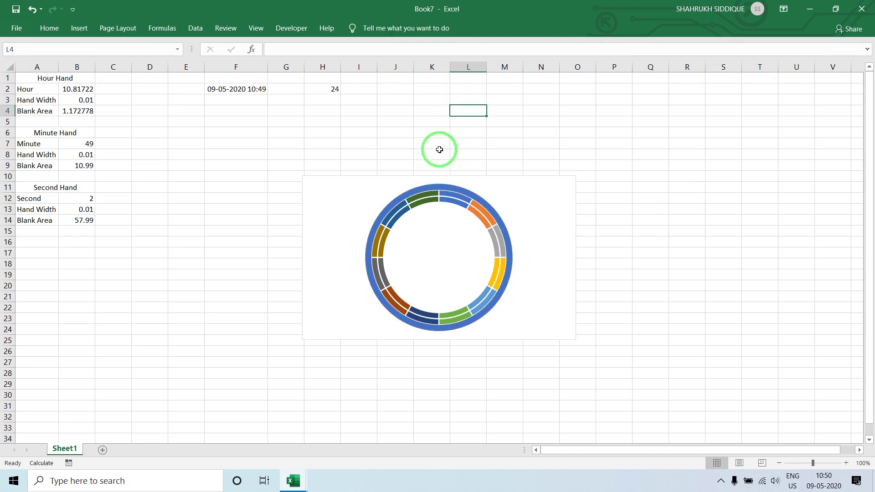
{"action": "left_click", "coordinate": [422, 197]}
{"action": "left_click", "coordinate": [392, 27]}
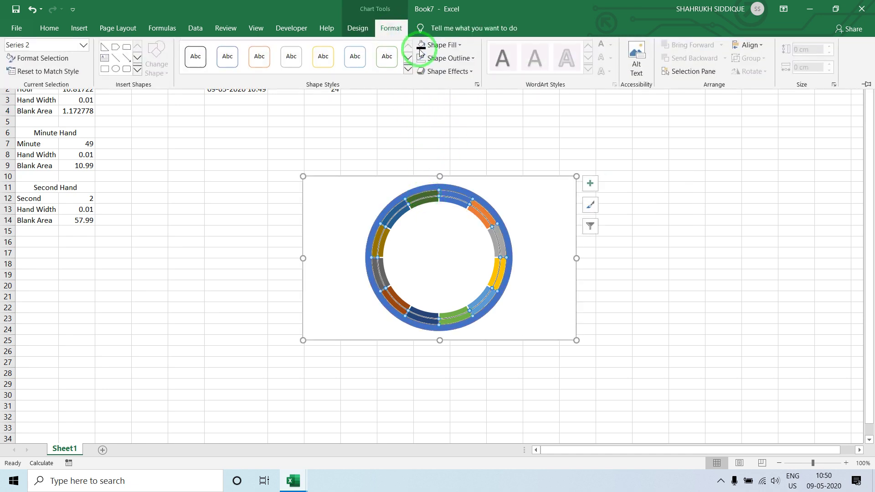
{"action": "left_click", "coordinate": [433, 57]}
{"action": "left_click", "coordinate": [463, 171]}
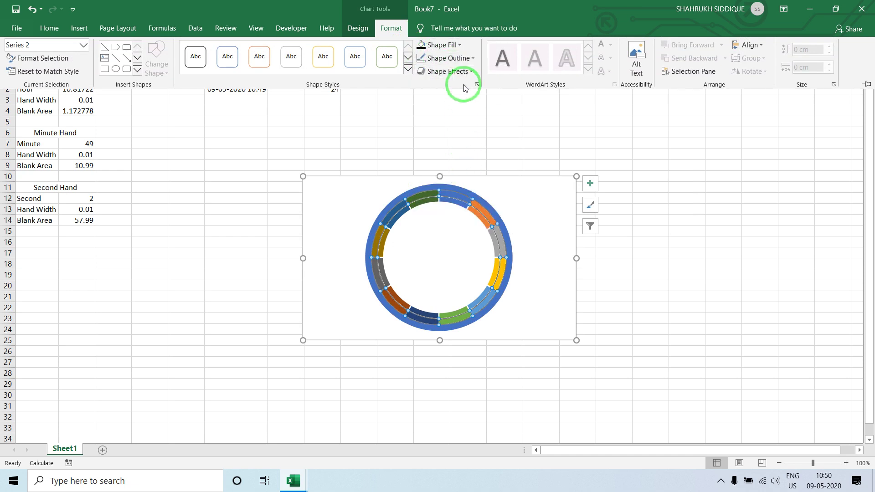
- Select the inner ring of the doughnut chart and remove its shape outline
{"action": "left_click", "coordinate": [411, 209]}
{"action": "left_click", "coordinate": [410, 209]}
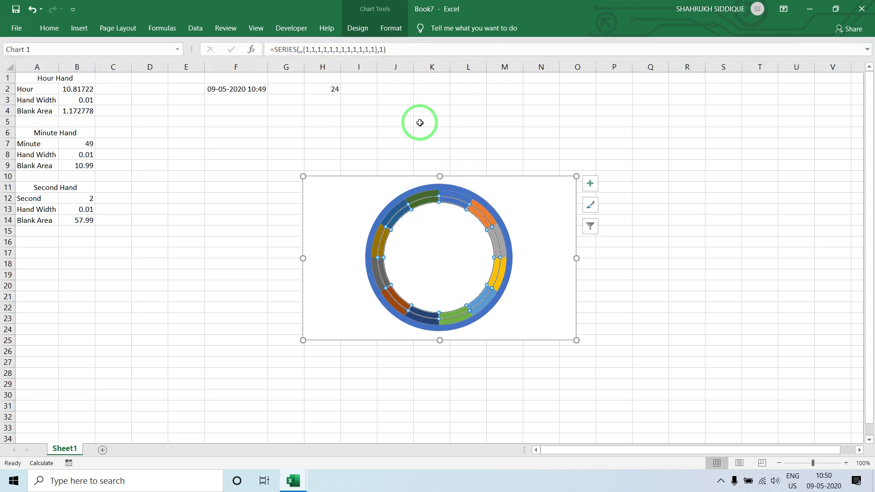
{"action": "left_click", "coordinate": [391, 28]}
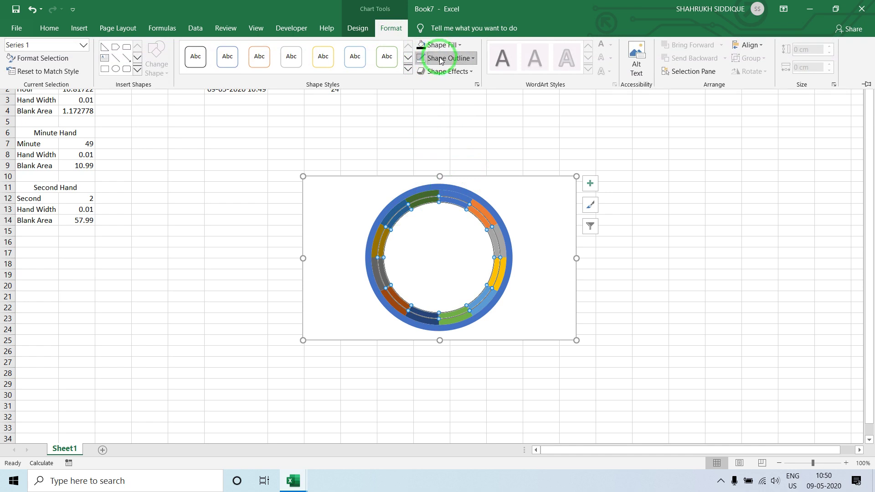
{"action": "left_click", "coordinate": [444, 58]}
{"action": "left_click", "coordinate": [445, 173]}
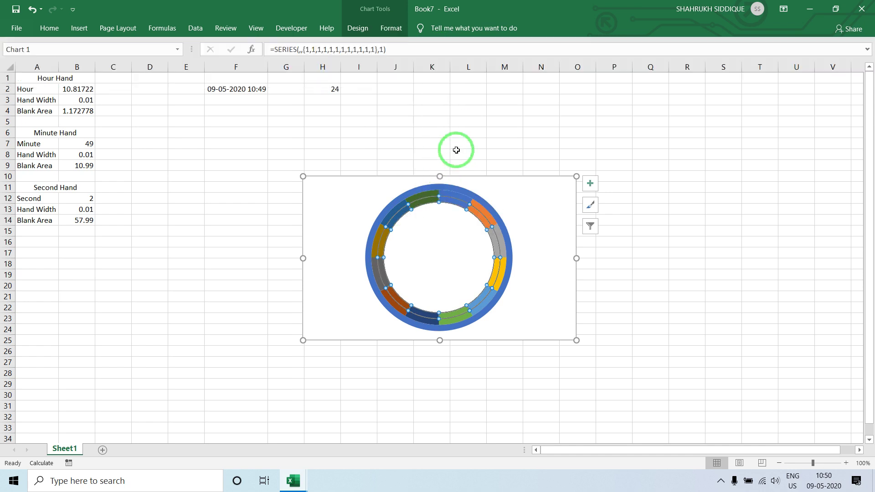
- Move the doughnut chart closer to the hand tables, with its corner in column D near row 8
{"action": "left_click", "coordinate": [374, 145]}
{"action": "left_click", "coordinate": [374, 177]}
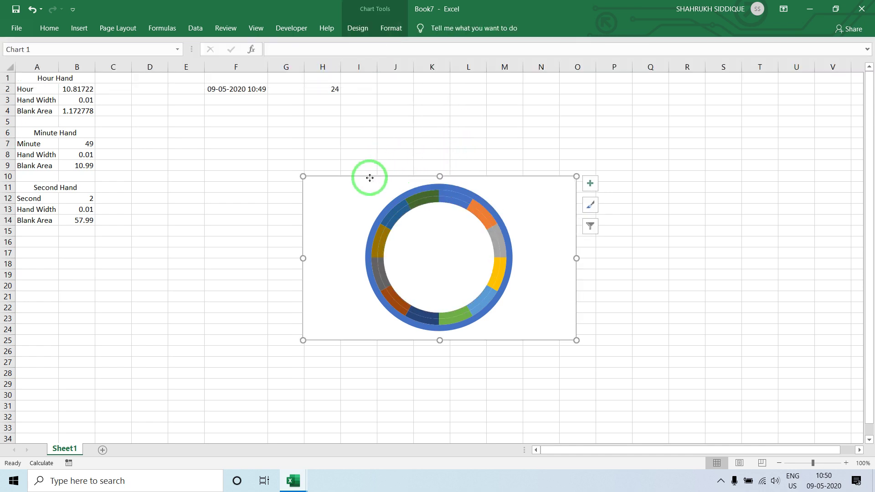
{"action": "left_click_drag", "start_coordinate": [371, 178], "coordinate": [220, 158]}
- Set the doughnut hole size to 55% in the outer ring's data series formatting
{"action": "right_click", "coordinate": [244, 171]}
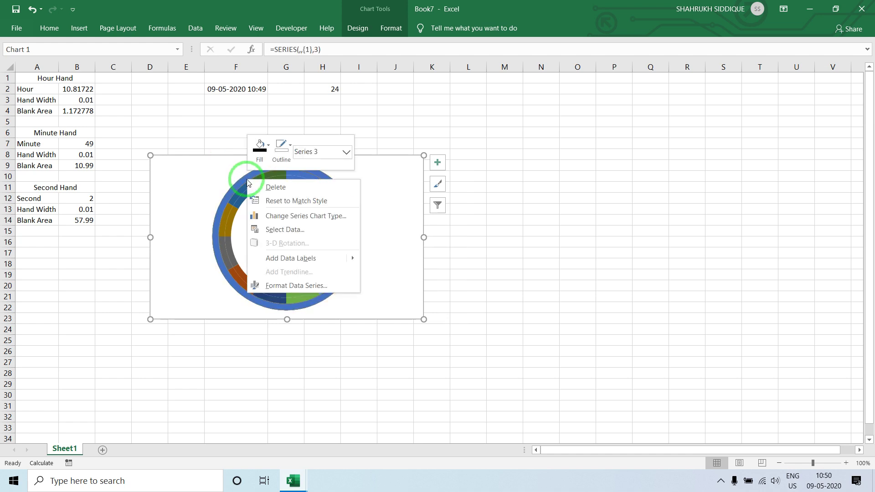
{"action": "left_click", "coordinate": [280, 287]}
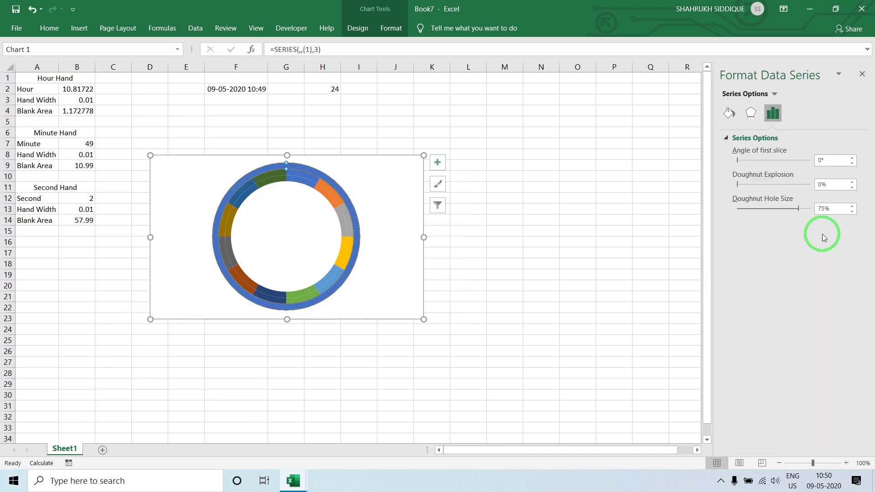
{"action": "left_click", "coordinate": [779, 210]}
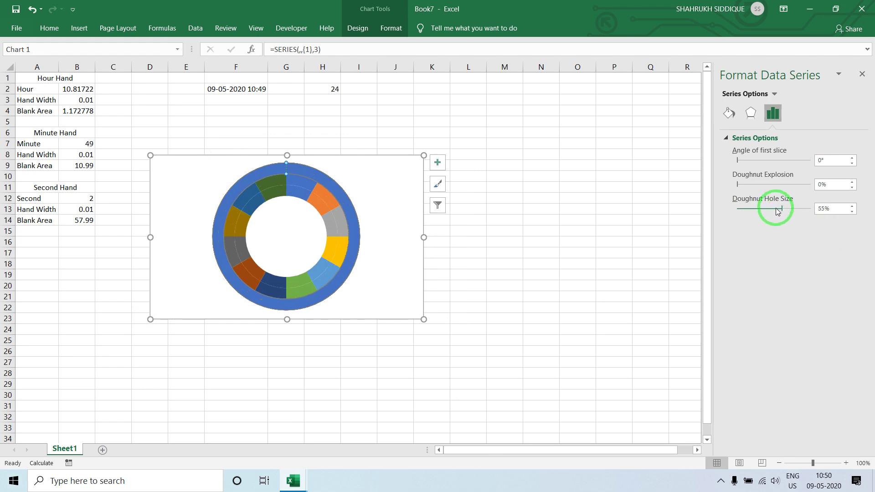
{"action": "left_click", "coordinate": [557, 208]}
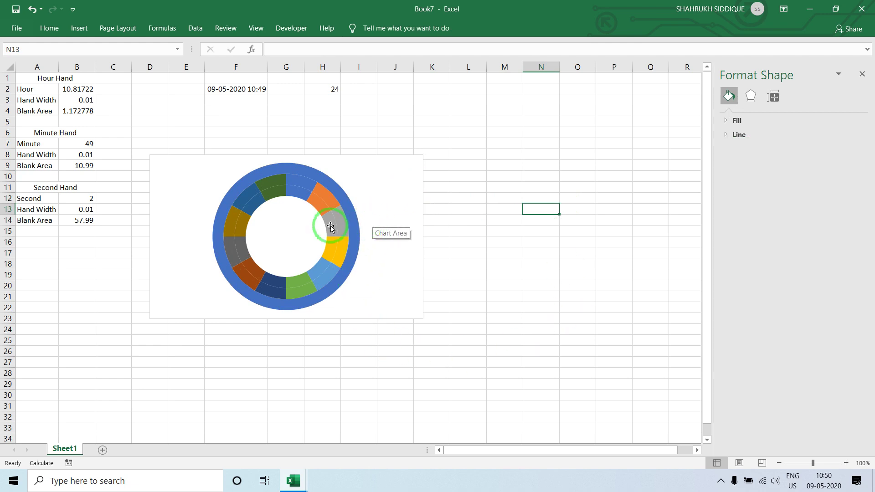
- Add data labels to the middle ring of the doughnut chart
{"action": "left_click", "coordinate": [300, 185]}
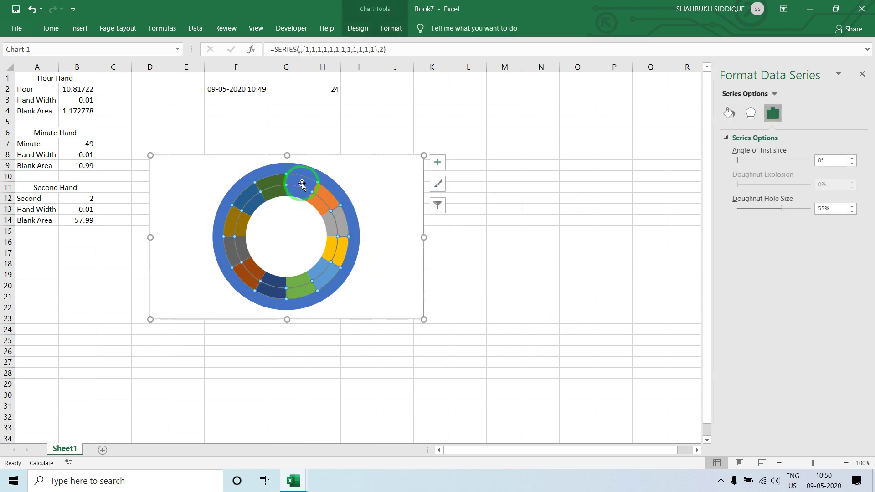
{"action": "right_click", "coordinate": [302, 183]}
{"action": "left_click", "coordinate": [348, 266]}
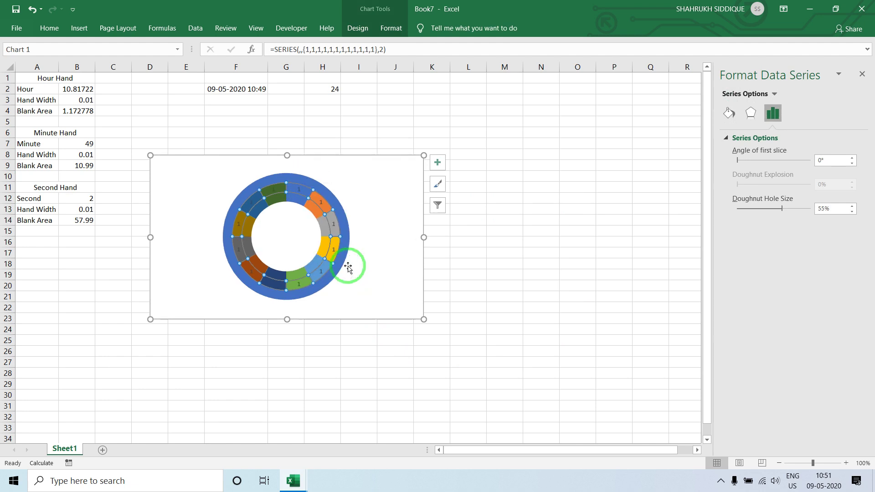
- Change the data labels of the second and third middle-ring segments to 2 and 3
{"action": "left_click", "coordinate": [298, 190]}
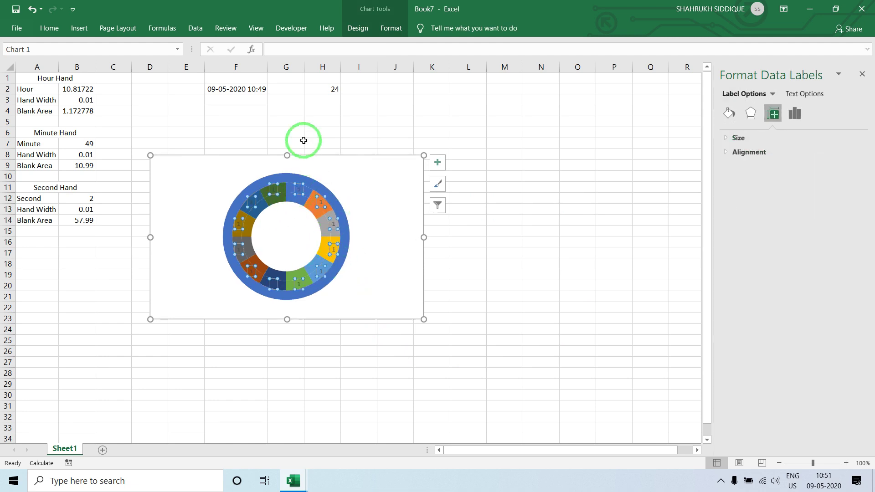
{"action": "left_click", "coordinate": [319, 202]}
{"action": "left_click", "coordinate": [290, 53]}
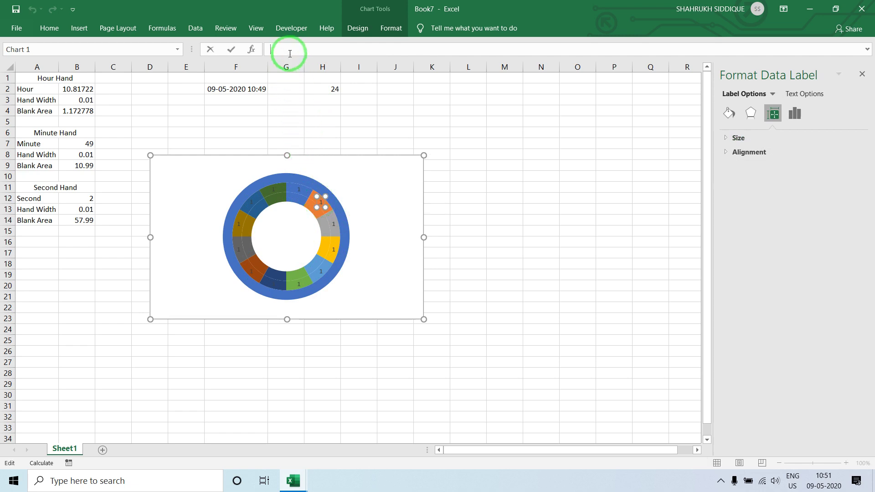
{"action": "type", "text": "2"}
{"action": "key", "text": "Return"}
{"action": "left_click", "coordinate": [333, 223]}
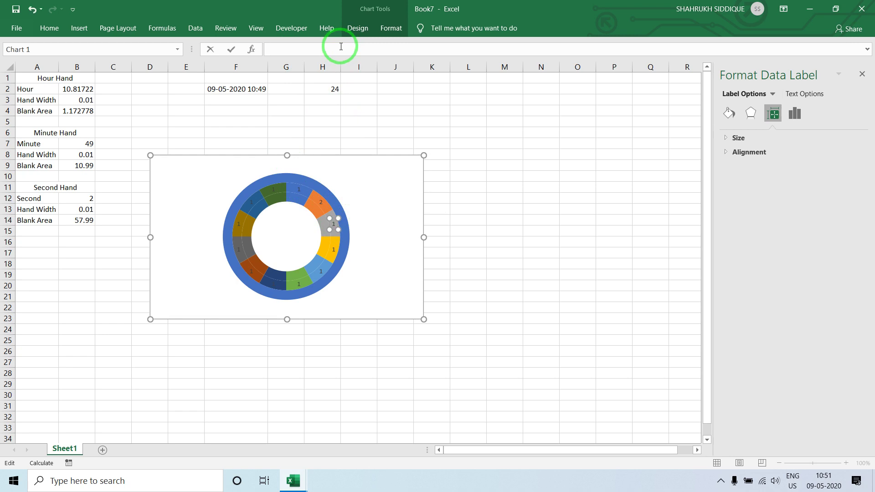
{"action": "type", "text": "3"}
{"action": "key", "text": "Return"}
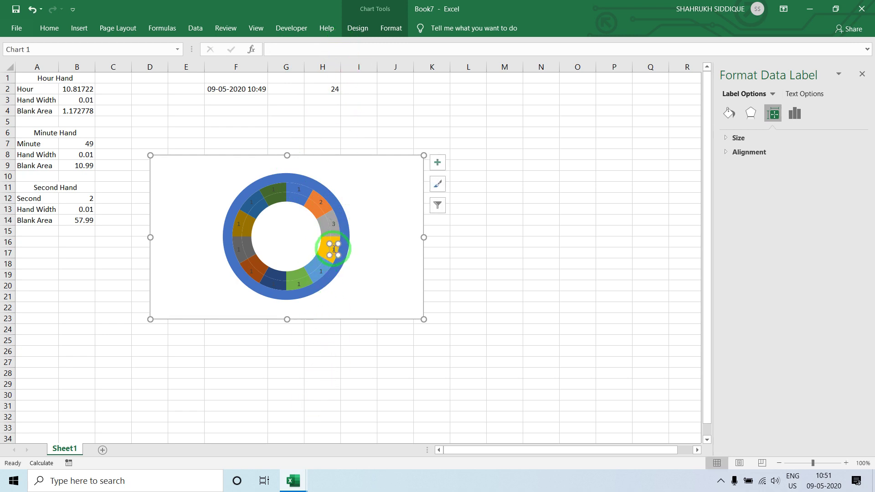
- Change the data labels of the fourth and fifth middle-ring segments to 4 and 5
{"action": "left_click", "coordinate": [317, 52]}
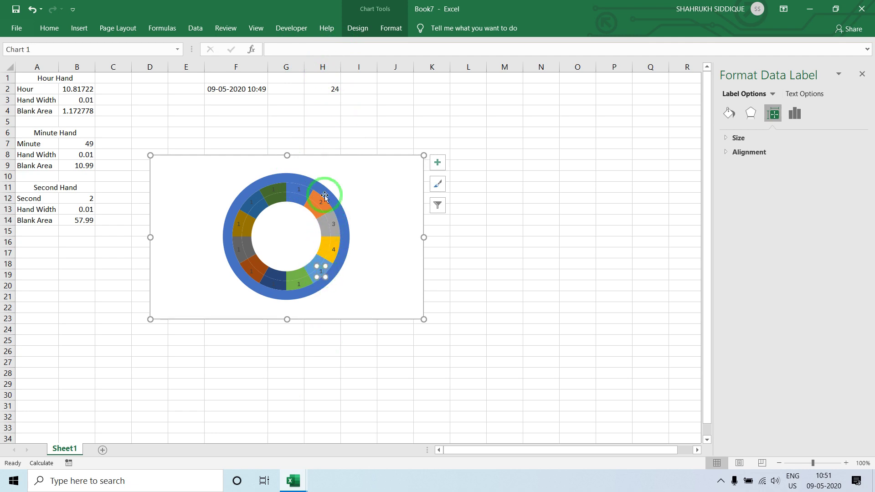
{"action": "left_click", "coordinate": [280, 52]}
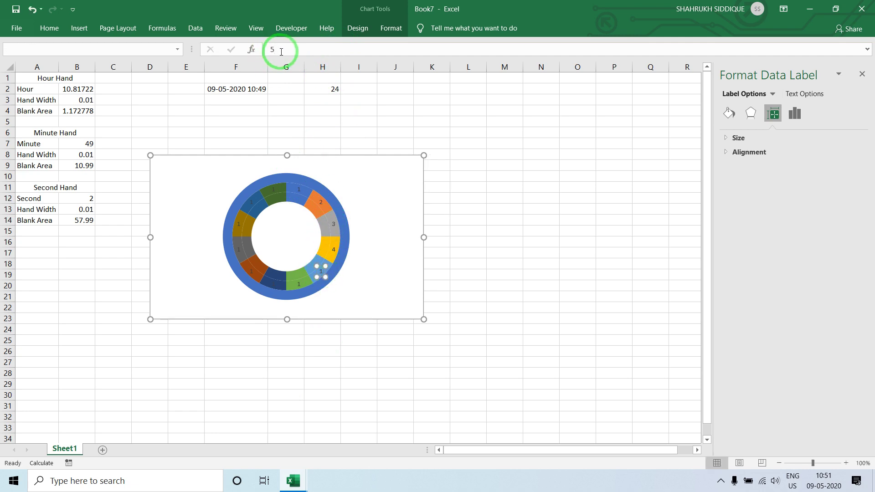
{"action": "left_click", "coordinate": [300, 176]}
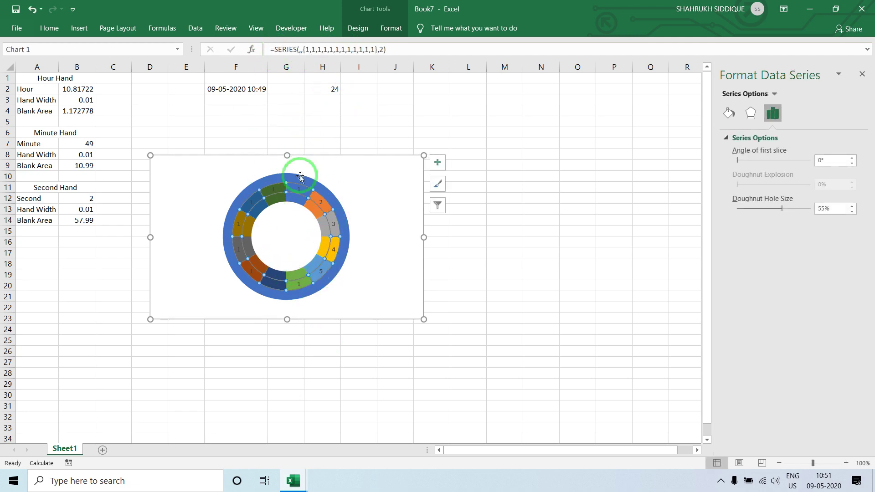
- Change the data labels of the sixth and seventh middle-ring segments to 6 and 7
{"action": "left_click", "coordinate": [298, 292]}
{"action": "left_click", "coordinate": [298, 284]}
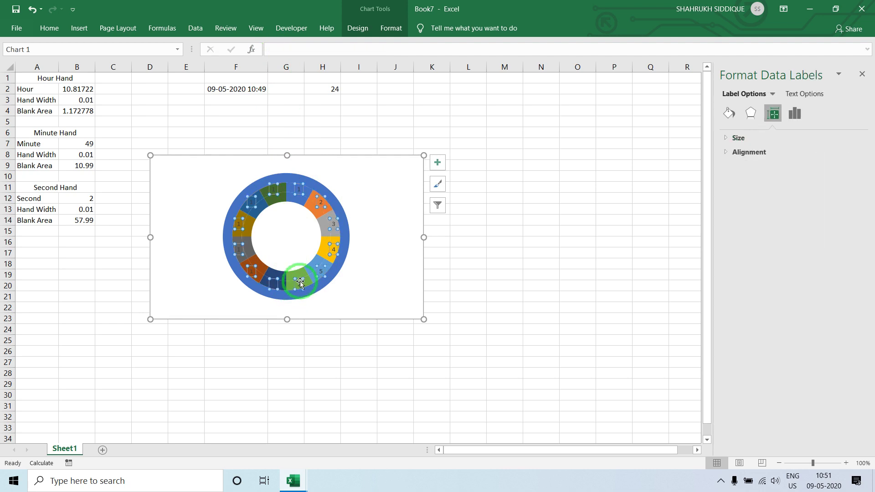
{"action": "left_click", "coordinate": [299, 284]}
{"action": "left_click", "coordinate": [313, 47]}
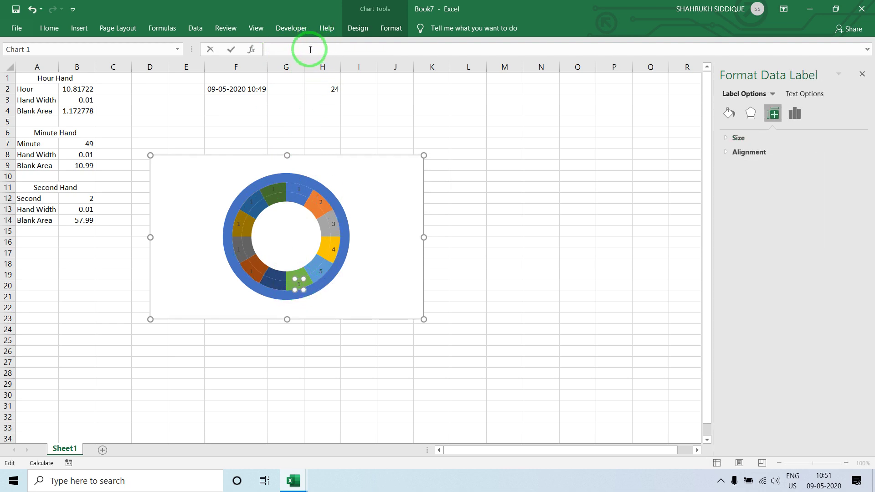
{"action": "left_click", "coordinate": [276, 285]}
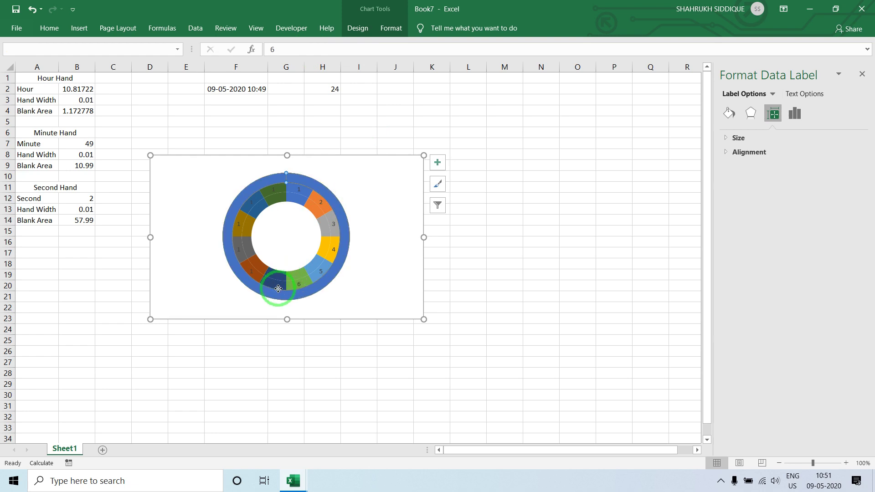
{"action": "left_click", "coordinate": [277, 283]}
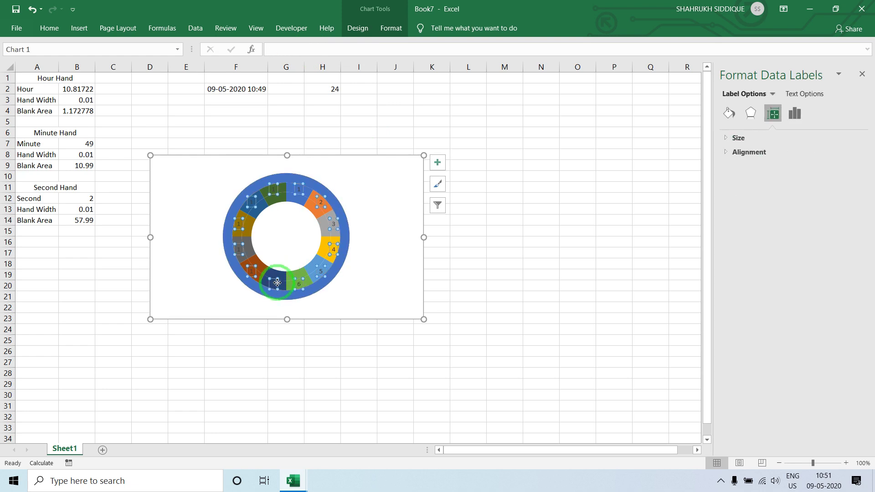
{"action": "left_click", "coordinate": [302, 46]}
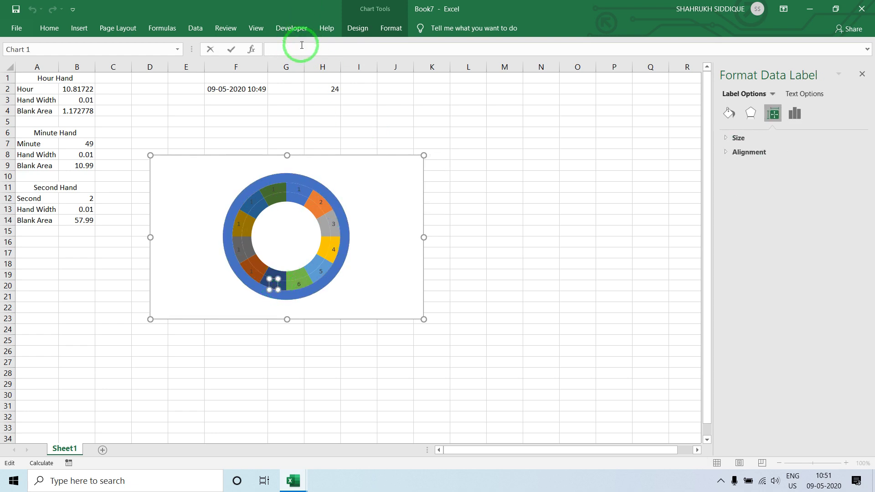
{"action": "key", "text": "Return"}
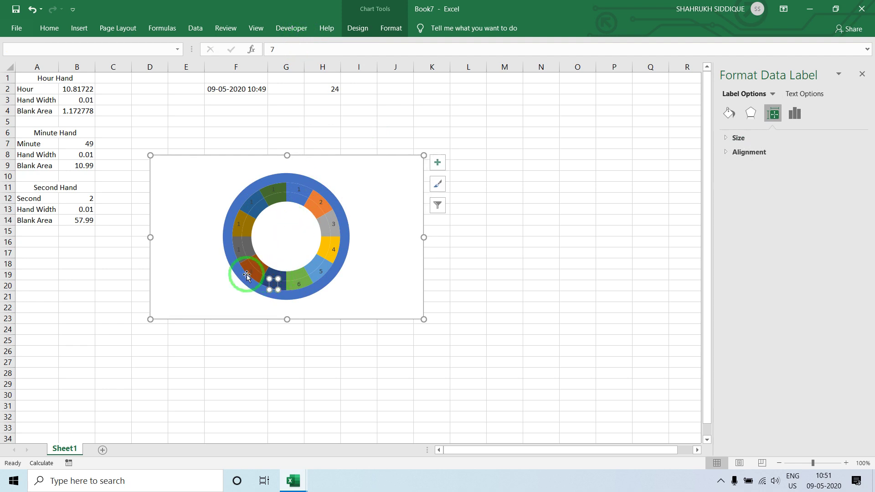
- Change the data labels of the eighth and ninth middle-ring segments to 8 and 9
{"action": "left_click", "coordinate": [284, 49]}
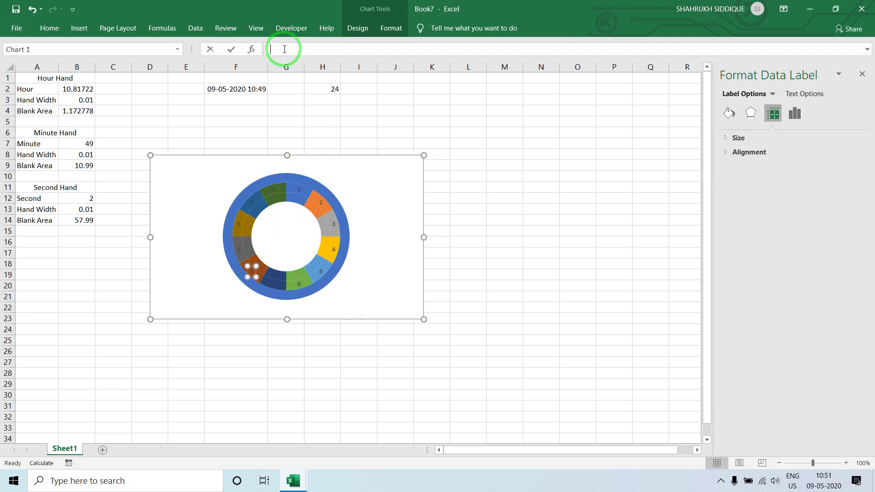
{"action": "type", "text": "8"}
{"action": "key", "text": "Return"}
{"action": "left_click", "coordinate": [245, 230]}
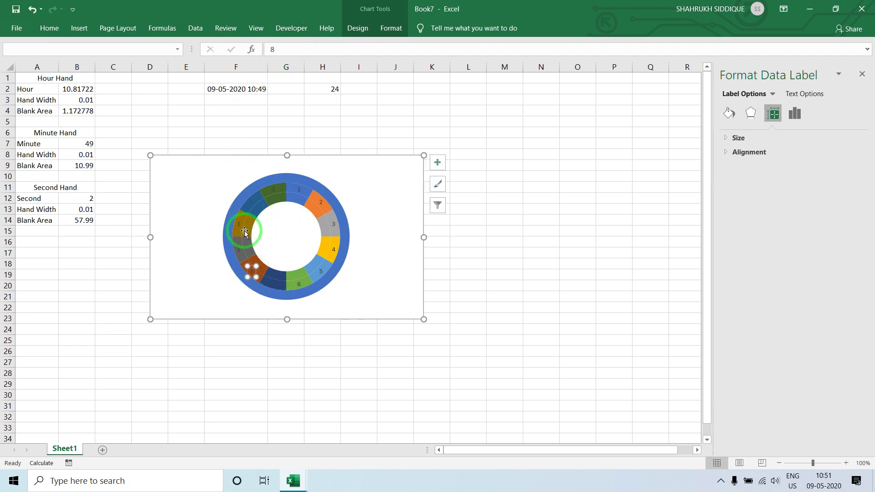
{"action": "left_click", "coordinate": [287, 52]}
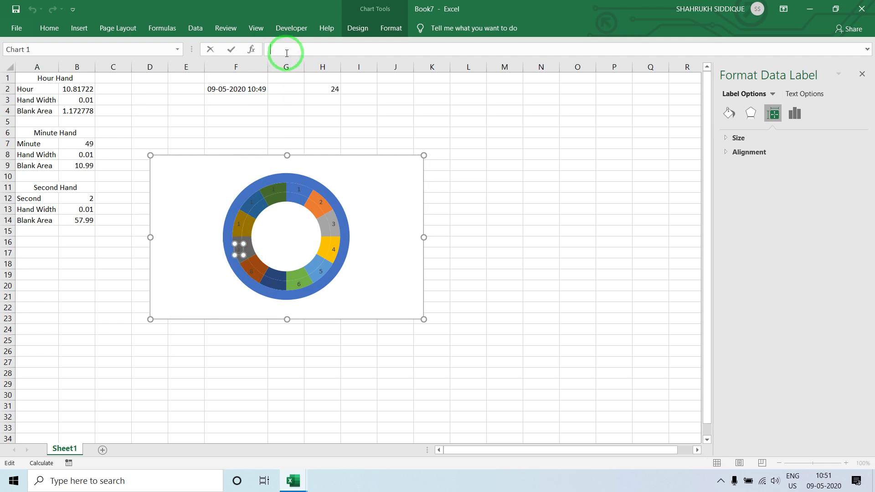
- Change the data labels of the tenth and eleventh middle-ring segments to 10 and 11
{"action": "left_click", "coordinate": [236, 225]}
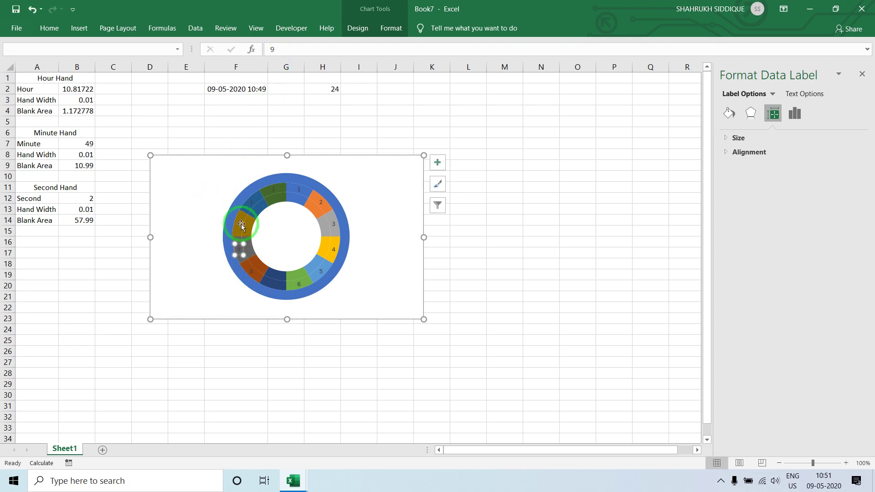
{"action": "left_click", "coordinate": [292, 47]}
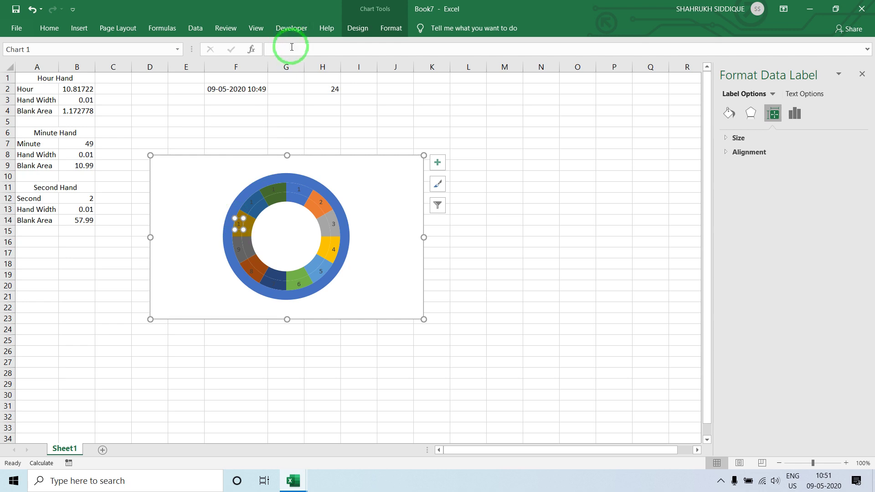
{"action": "type", "text": "10"}
{"action": "key", "text": "Return"}
{"action": "left_click", "coordinate": [251, 200]}
{"action": "left_click", "coordinate": [319, 50]}
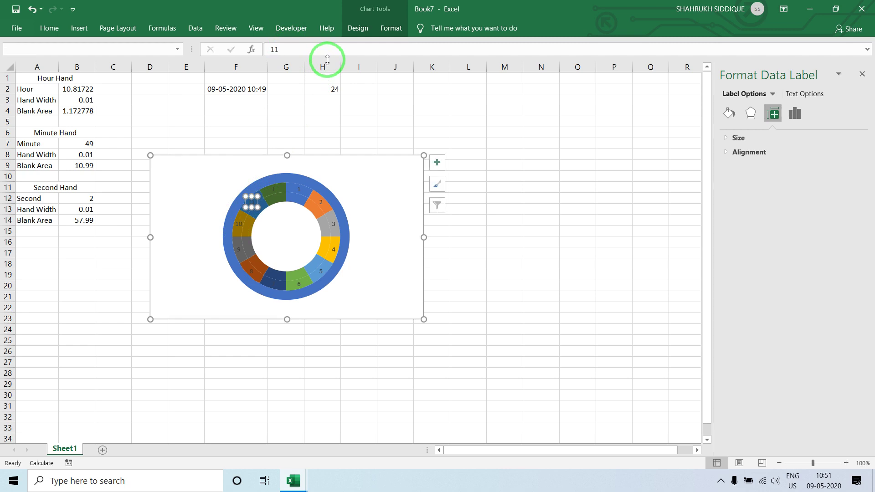
- Change the data label of the last middle-ring segment to 12 and deselect the chart
{"action": "left_click", "coordinate": [266, 184]}
{"action": "left_click", "coordinate": [296, 49]}
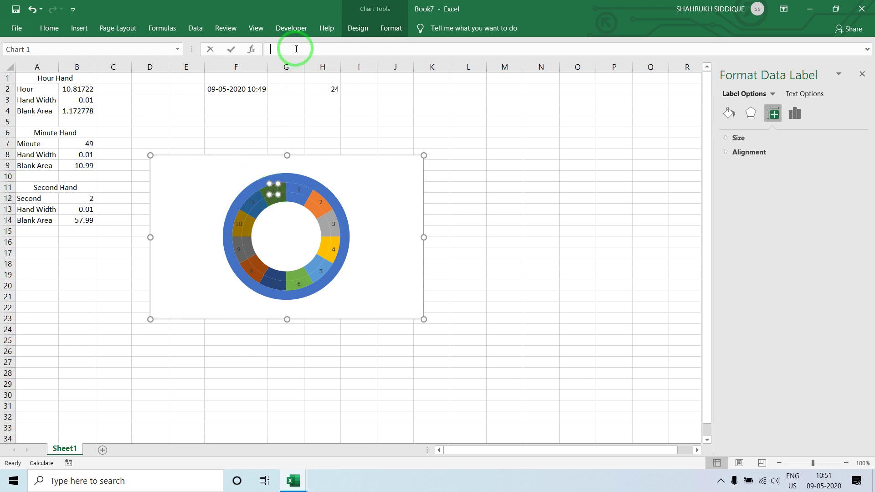
{"action": "type", "text": "12"}
{"action": "key", "text": "Return"}
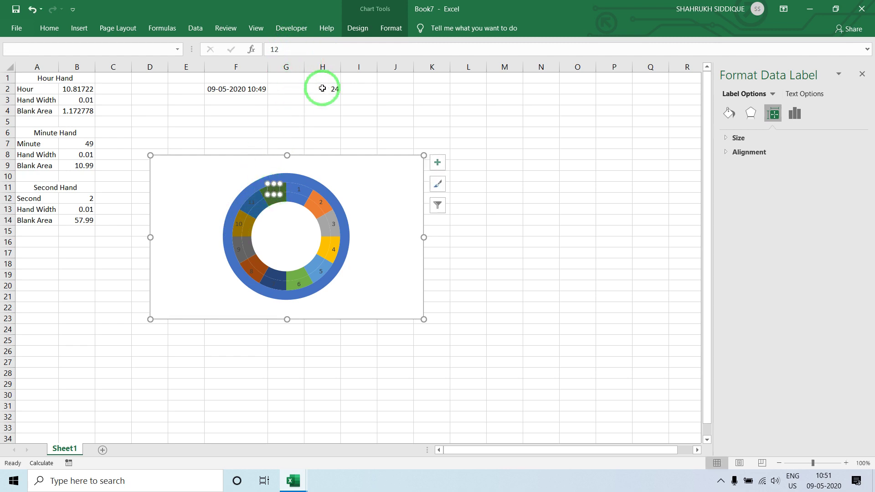
{"action": "left_click", "coordinate": [327, 97]}
{"action": "left_click", "coordinate": [329, 205]}
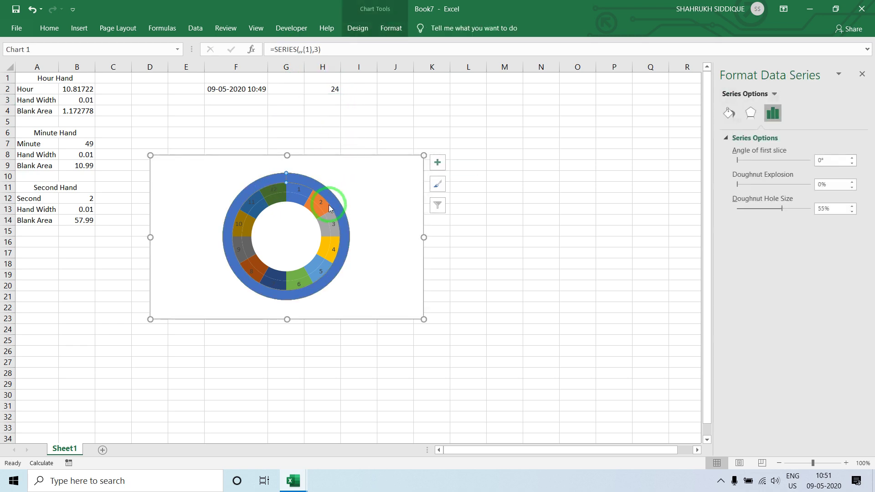
{"action": "left_click", "coordinate": [325, 209]}
{"action": "left_click", "coordinate": [456, 121]}
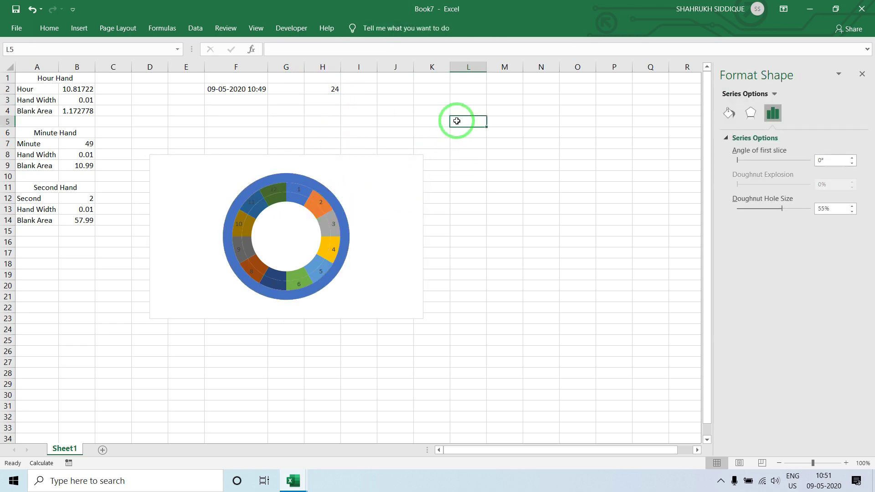
- Remove the shape fill from the middle ring of the doughnut chart, keeping its hour labels
{"action": "left_click", "coordinate": [335, 214]}
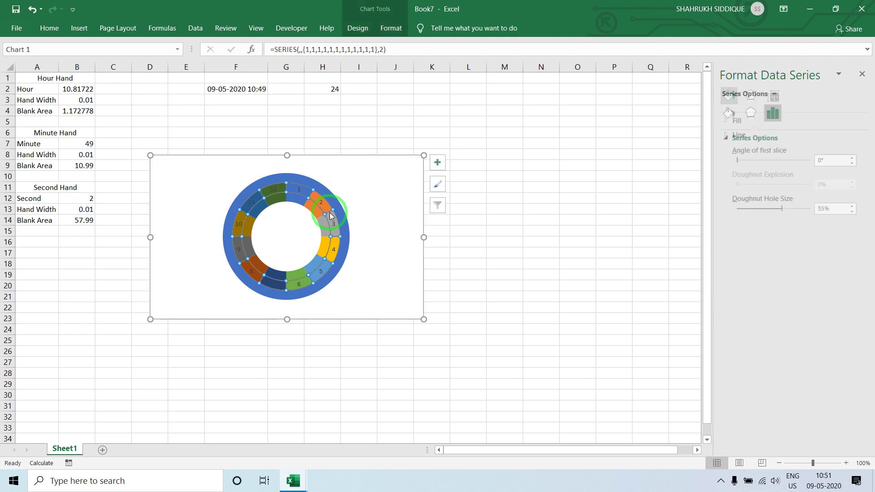
{"action": "left_click", "coordinate": [380, 11]}
{"action": "left_click", "coordinate": [391, 28]}
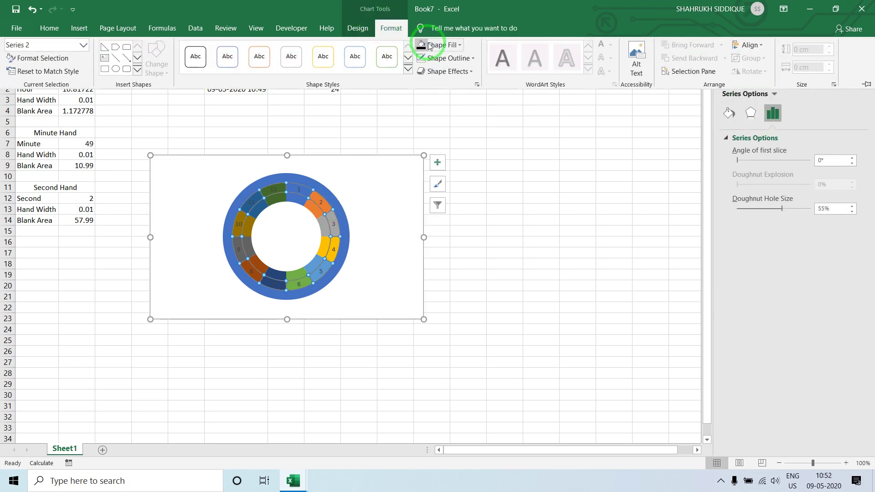
{"action": "left_click", "coordinate": [439, 45]}
{"action": "left_click", "coordinate": [443, 158]}
{"action": "left_click", "coordinate": [448, 161]}
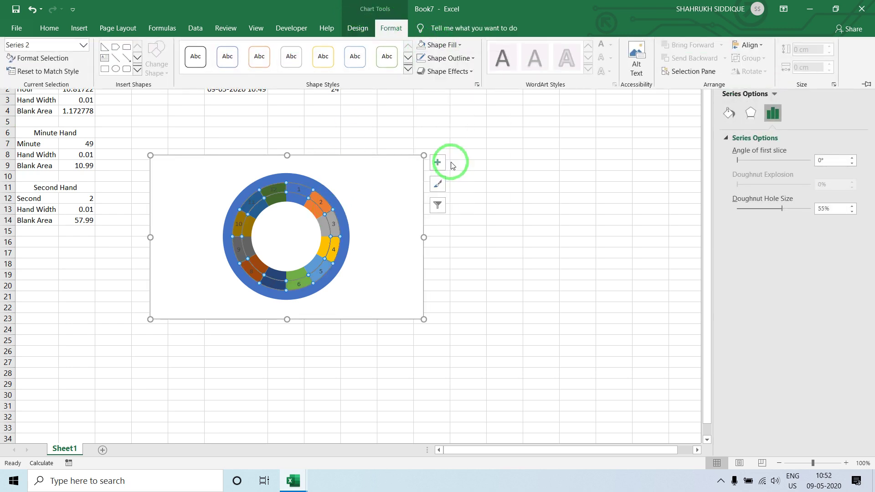
{"action": "left_click", "coordinate": [523, 140]}
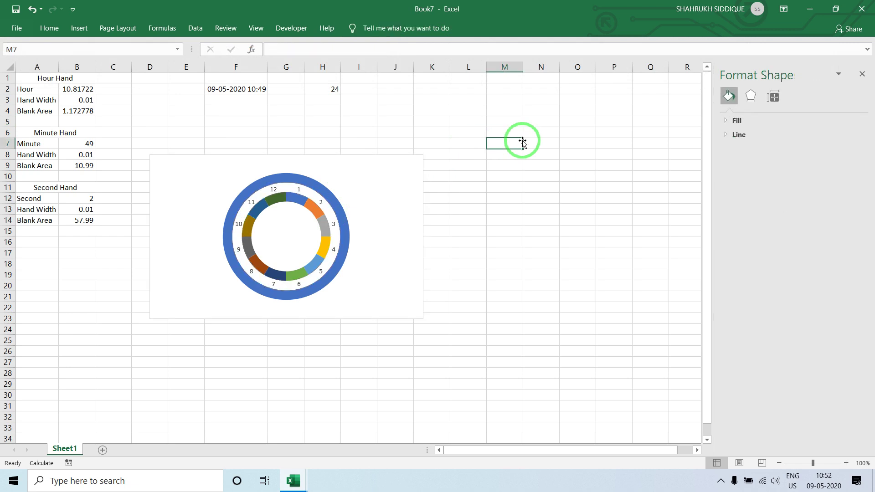
- Insert the Black Circle symbol (character code 25CF) twice into cell J3
{"action": "left_click", "coordinate": [322, 225]}
{"action": "left_click", "coordinate": [392, 99]}
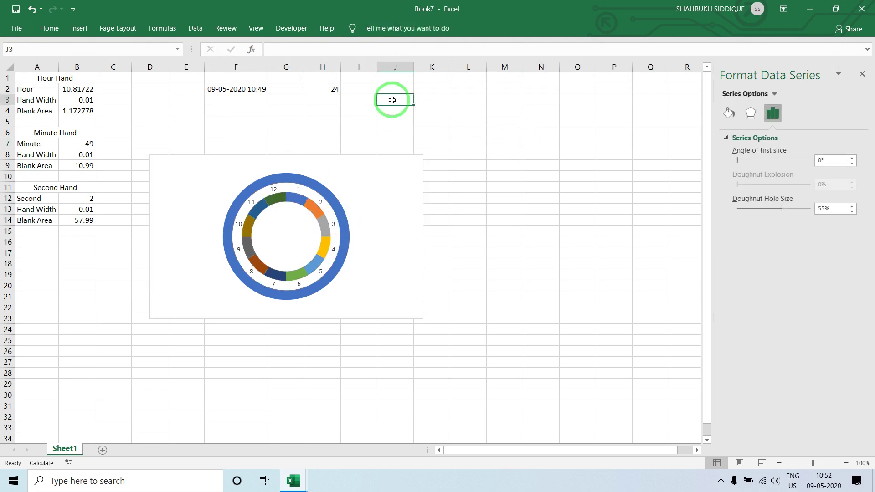
{"action": "left_click", "coordinate": [80, 29]}
{"action": "left_click", "coordinate": [780, 46]}
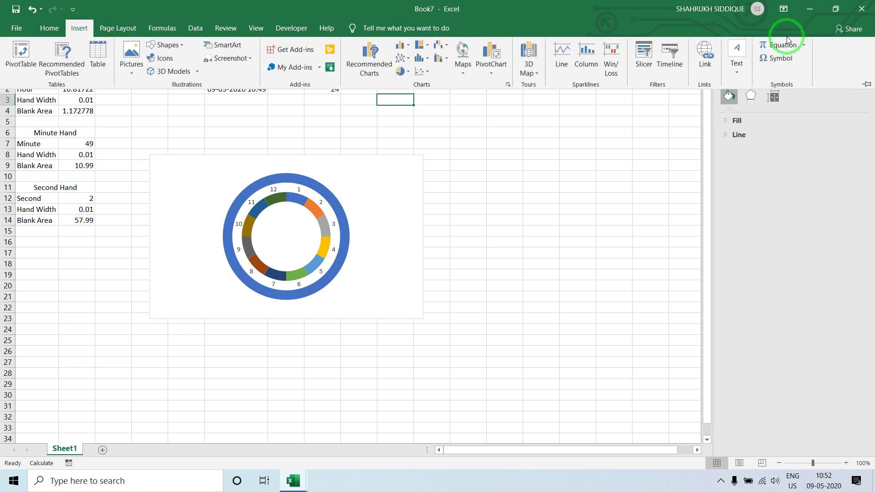
{"action": "left_click", "coordinate": [788, 58]}
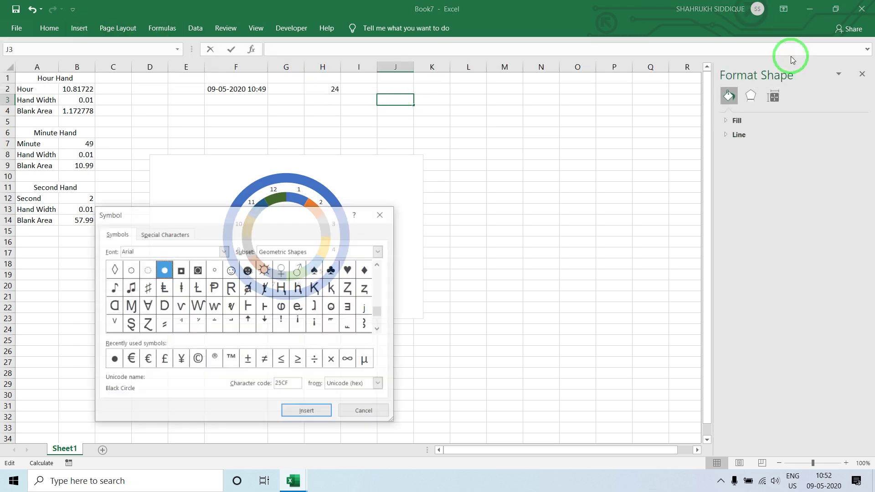
{"action": "left_click", "coordinate": [114, 360]}
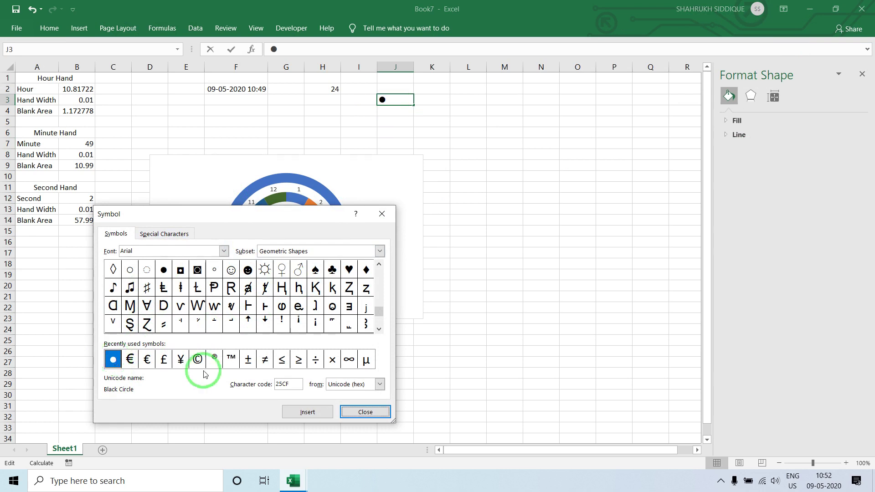
{"action": "left_click", "coordinate": [318, 413]}
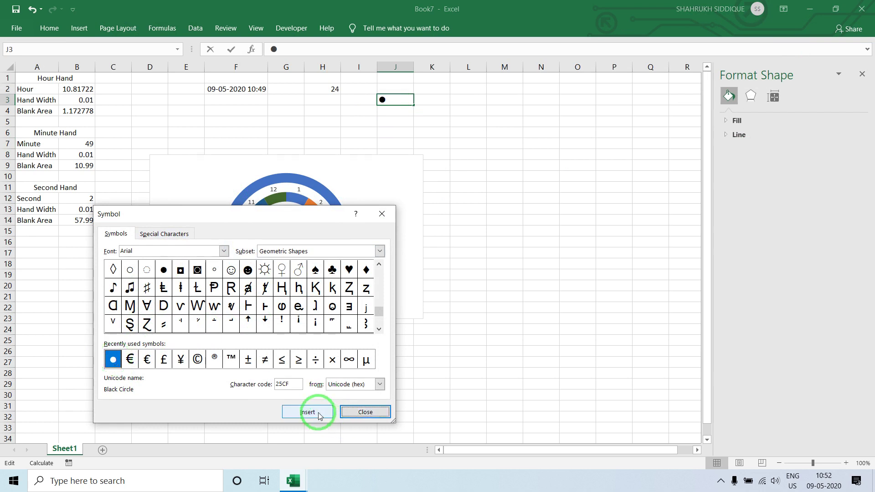
{"action": "left_click", "coordinate": [352, 412]}
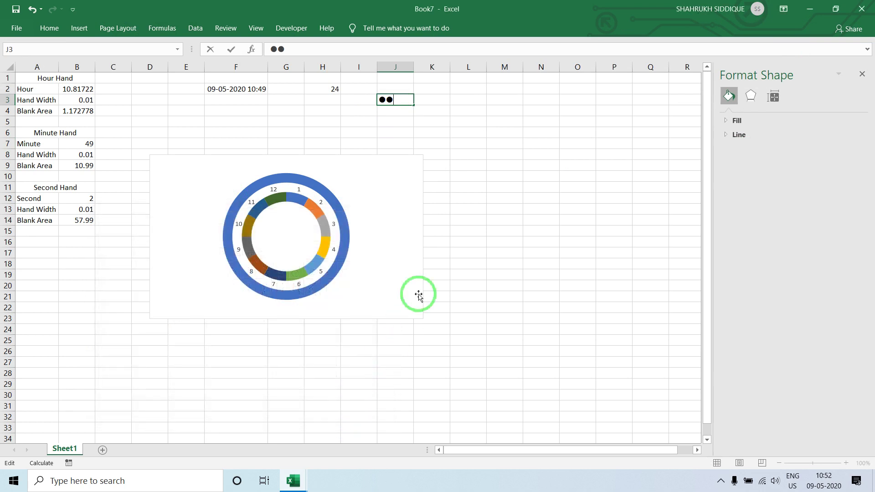
- Copy one black circle from cell J3 and add data labels to the inner ring of the doughnut chart
{"action": "double_click", "coordinate": [390, 99]}
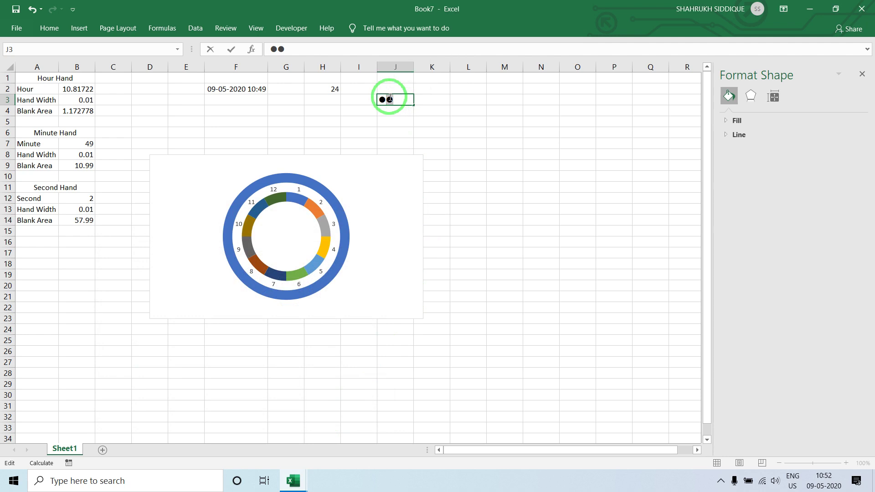
{"action": "left_click", "coordinate": [454, 151]}
{"action": "left_click", "coordinate": [308, 212]}
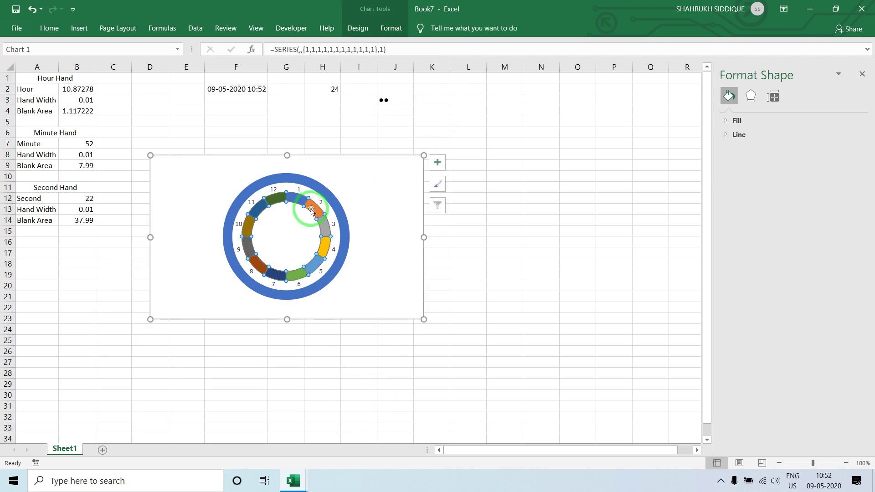
{"action": "right_click", "coordinate": [309, 209]}
{"action": "left_click", "coordinate": [367, 292]}
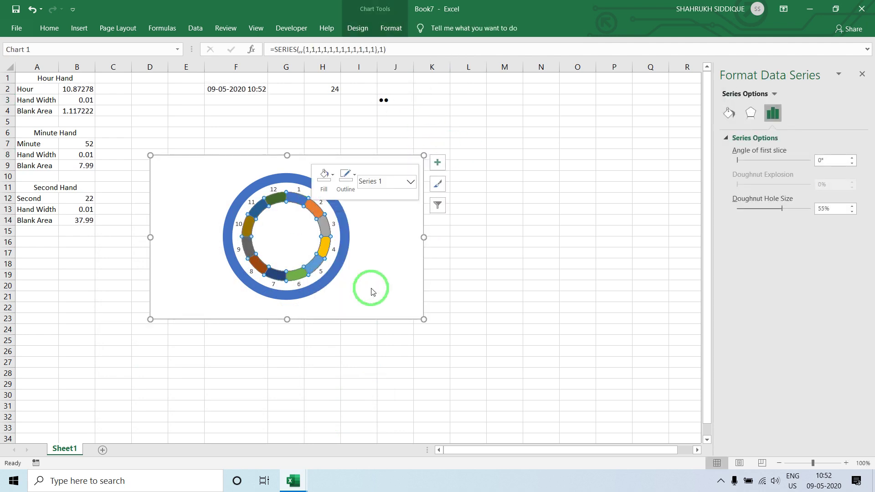
- Replace the data label of the first inner-ring segment, beside hour 1, with the copied ● symbol
{"action": "left_click", "coordinate": [314, 210]}
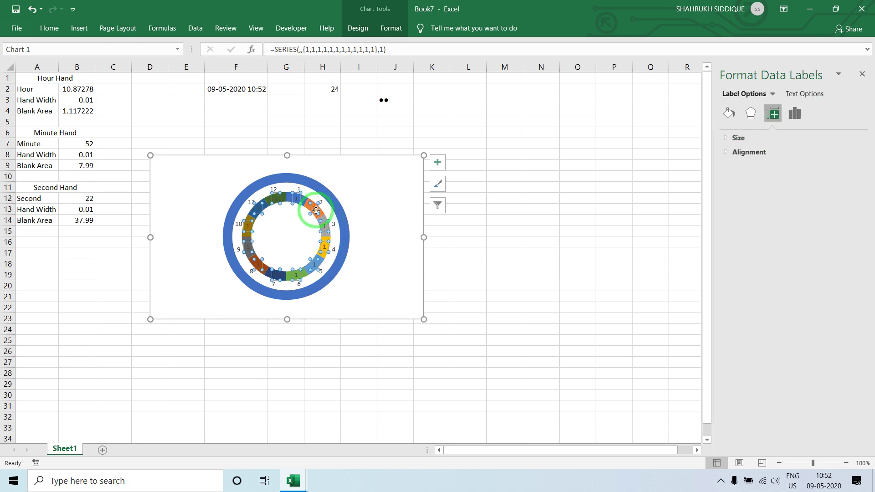
{"action": "left_click", "coordinate": [315, 211]}
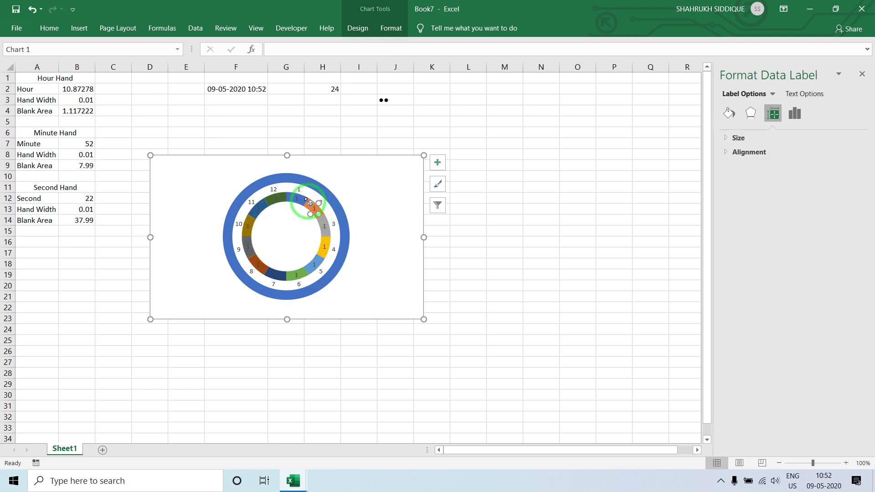
{"action": "left_click", "coordinate": [308, 202]}
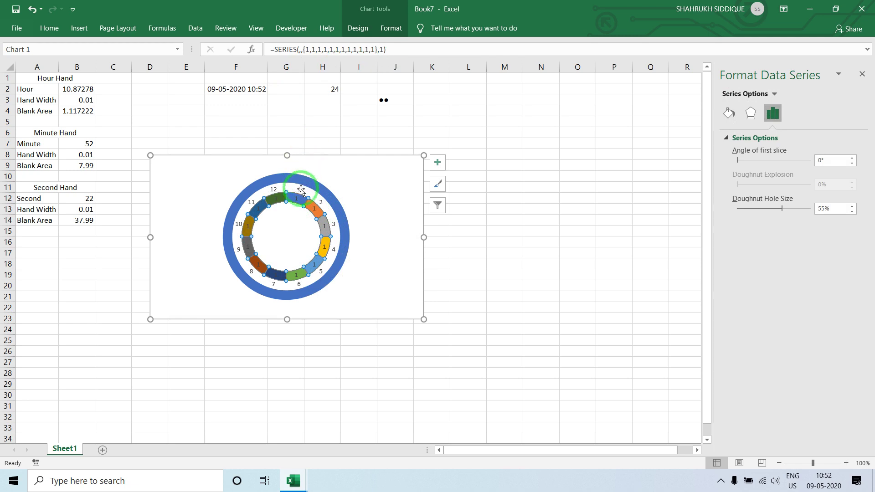
{"action": "left_click", "coordinate": [297, 201]}
{"action": "left_click", "coordinate": [297, 201]}
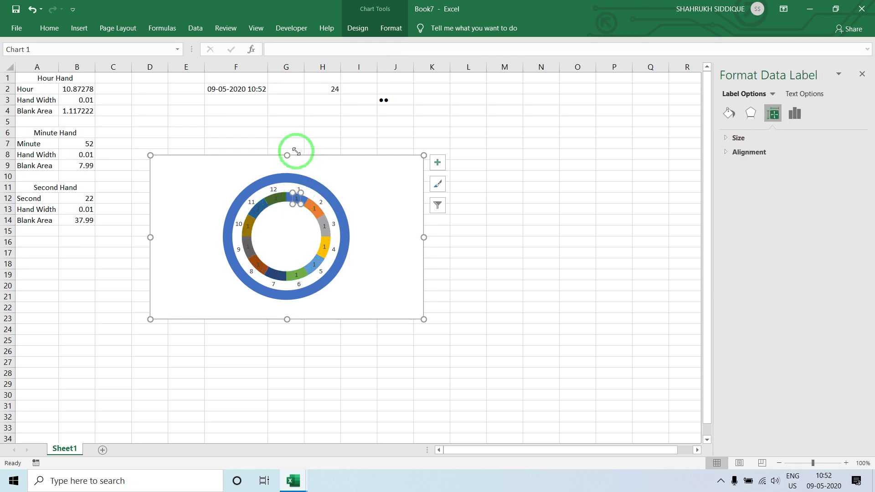
{"action": "left_click", "coordinate": [298, 50]}
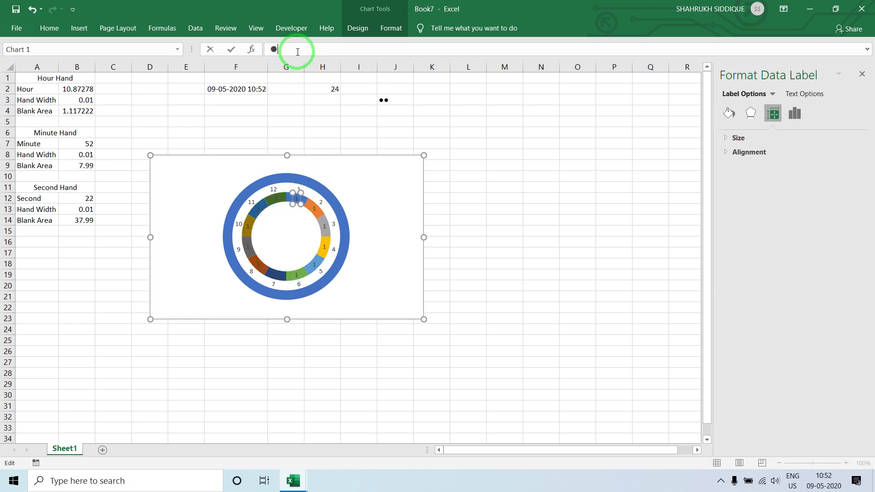
- Change the data labels of the second and third inner-ring segments to the ● symbol
{"action": "left_click", "coordinate": [305, 209]}
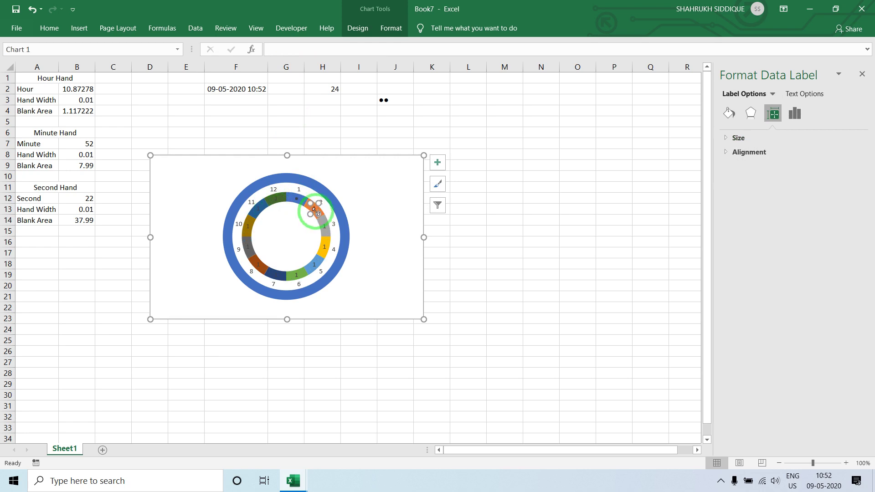
{"action": "left_click", "coordinate": [331, 50]}
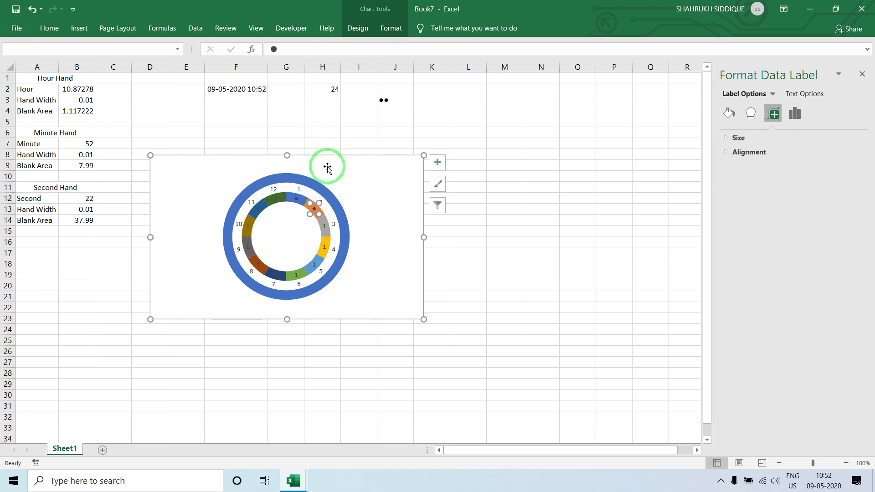
{"action": "left_click", "coordinate": [327, 228]}
{"action": "left_click", "coordinate": [321, 50]}
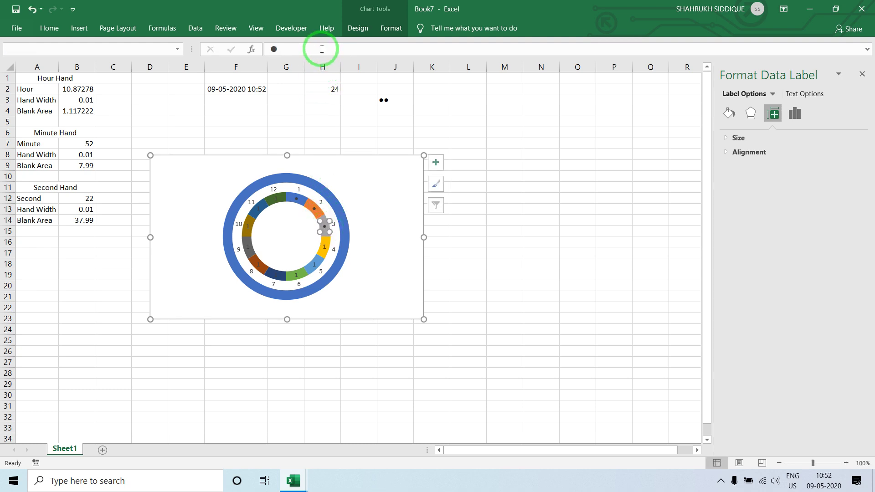
- Change the data labels of the fourth through seventh inner-ring segments to the ● symbol
{"action": "left_click", "coordinate": [319, 240]}
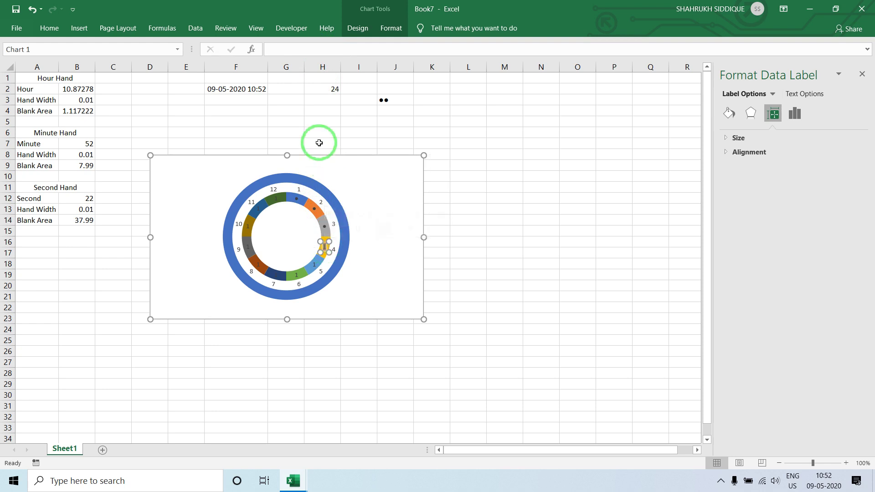
{"action": "left_click", "coordinate": [311, 51]}
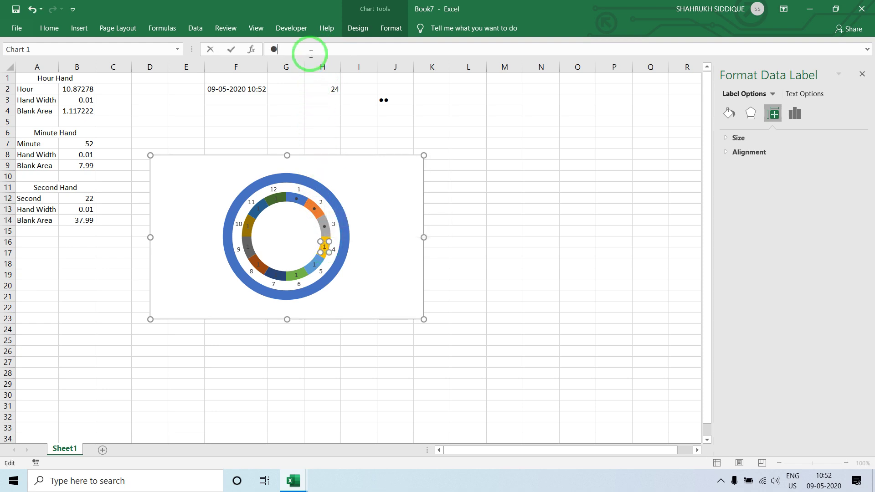
{"action": "key", "text": "Return"}
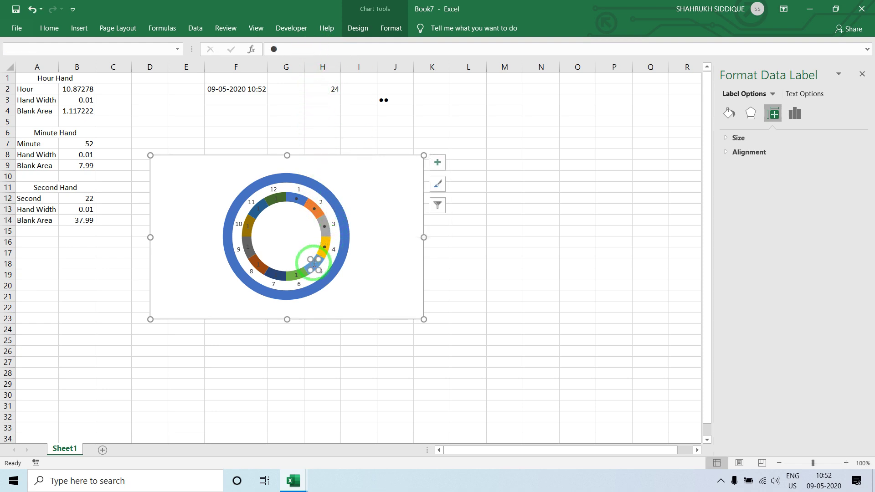
{"action": "left_click", "coordinate": [324, 47]}
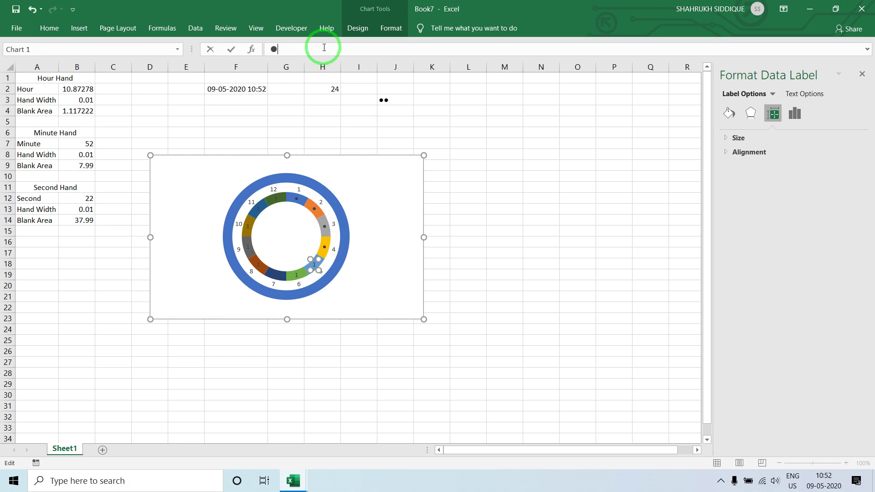
{"action": "left_click", "coordinate": [296, 275]}
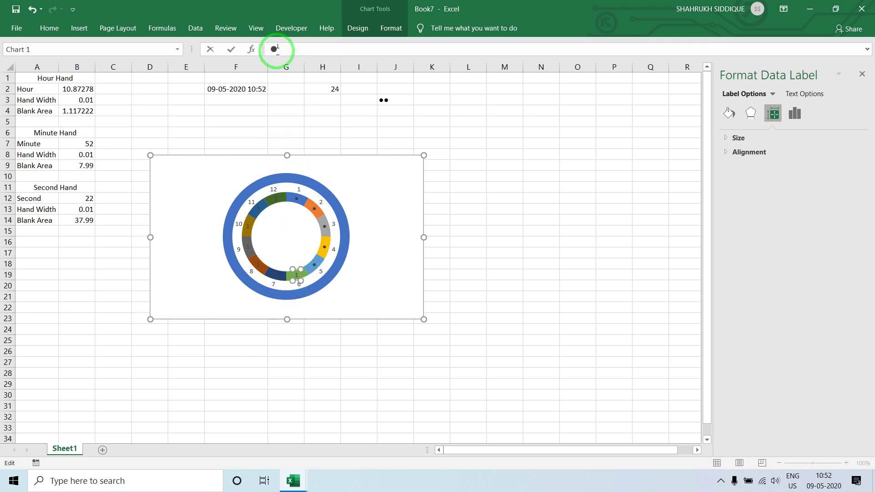
{"action": "left_click", "coordinate": [277, 274]}
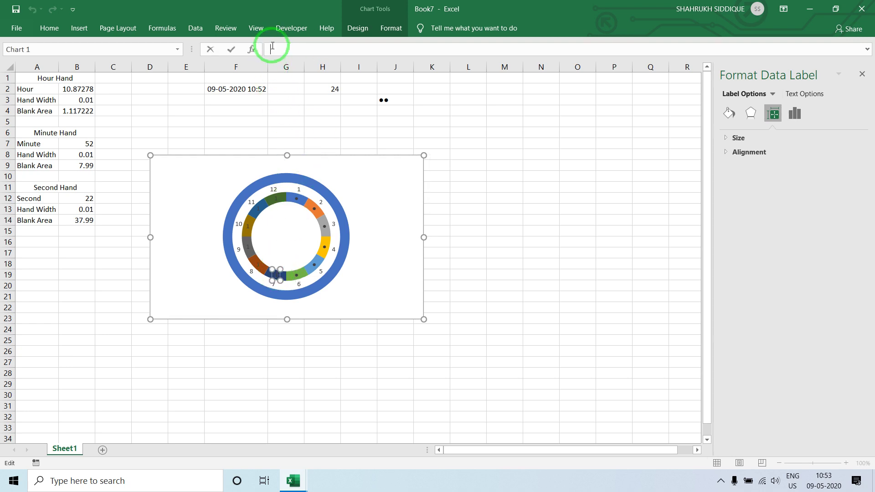
- Change the data labels of the eighth and ninth inner-ring segments to the ● symbol
{"action": "left_click", "coordinate": [261, 265]}
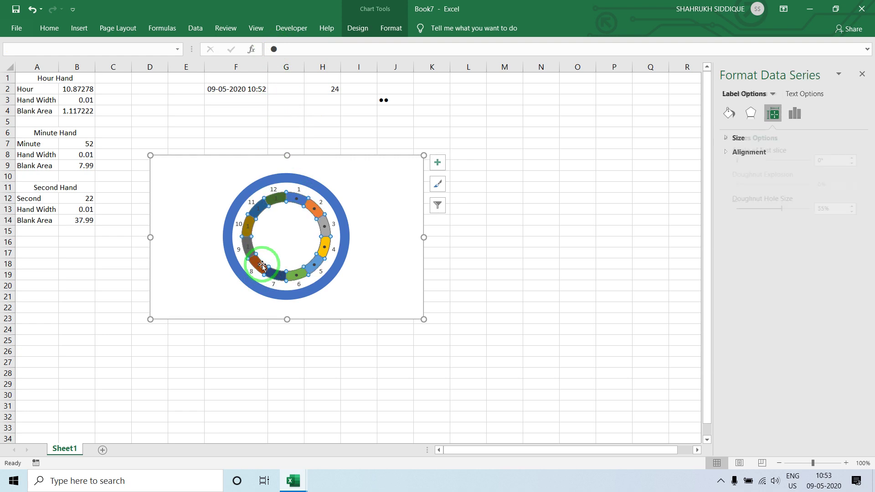
{"action": "left_click", "coordinate": [258, 264]}
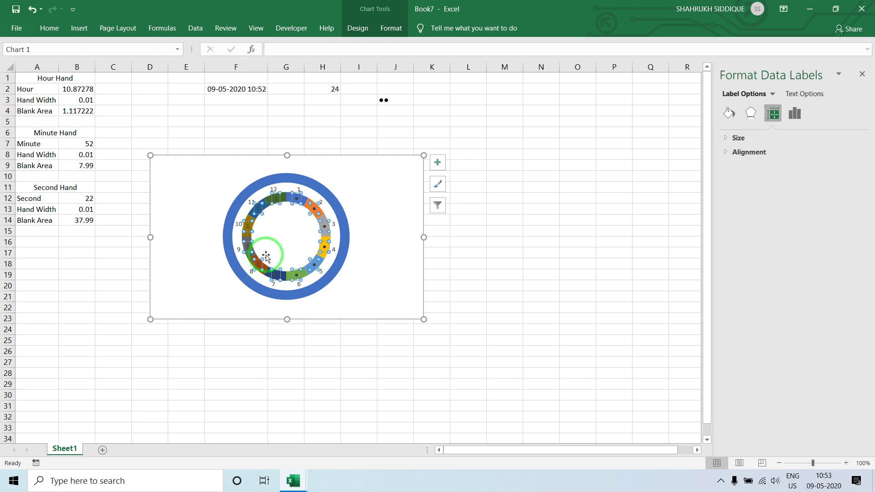
{"action": "left_click", "coordinate": [294, 51]}
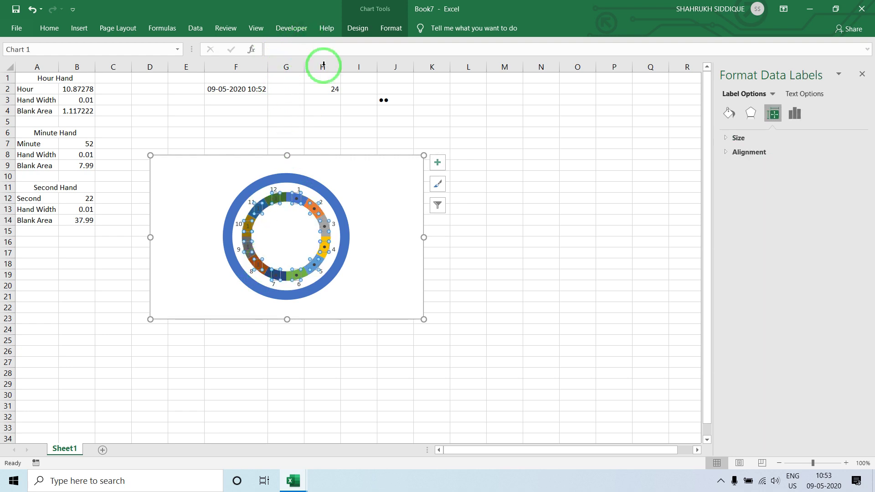
{"action": "left_click", "coordinate": [346, 89]}
{"action": "left_click", "coordinate": [255, 263]}
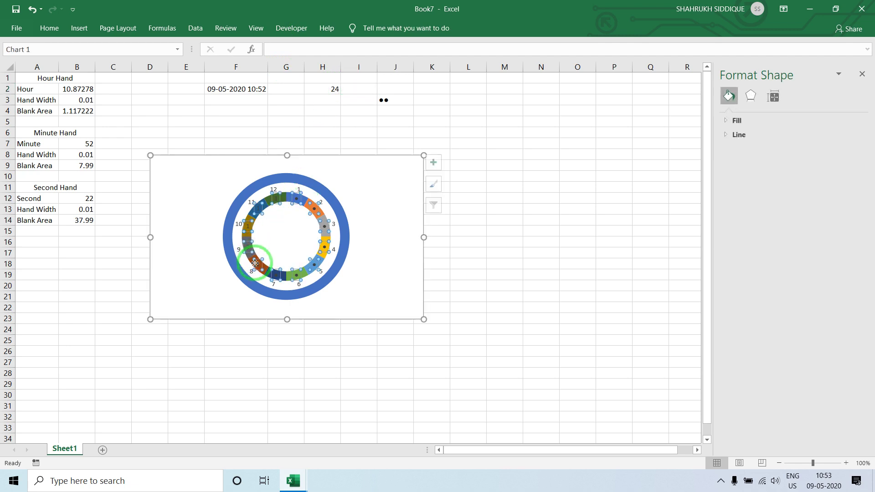
{"action": "left_click", "coordinate": [258, 263]}
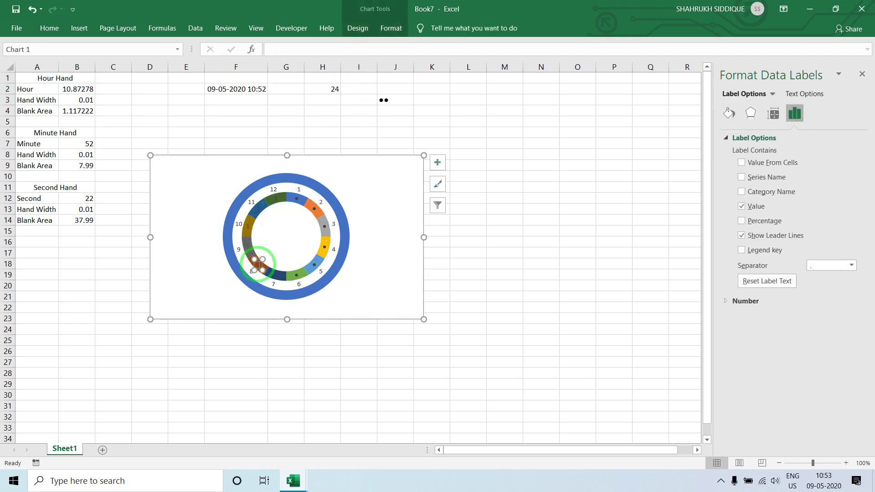
{"action": "left_click", "coordinate": [307, 47]}
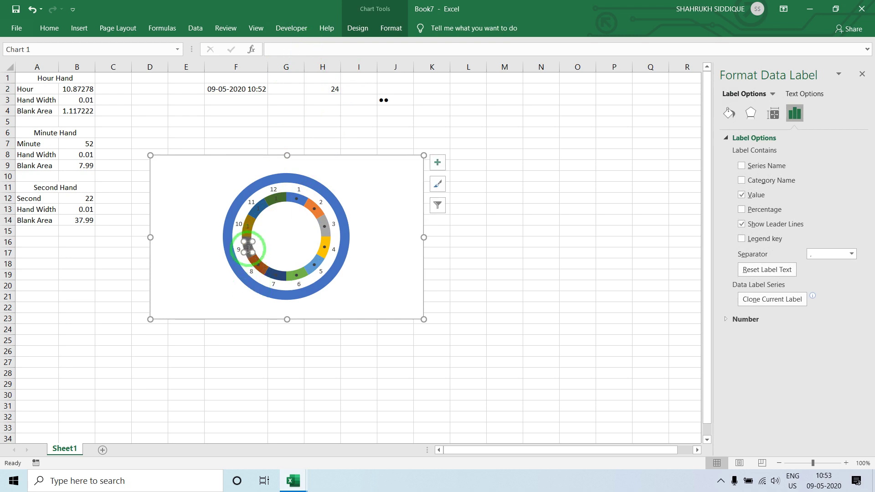
{"action": "left_click", "coordinate": [274, 46]}
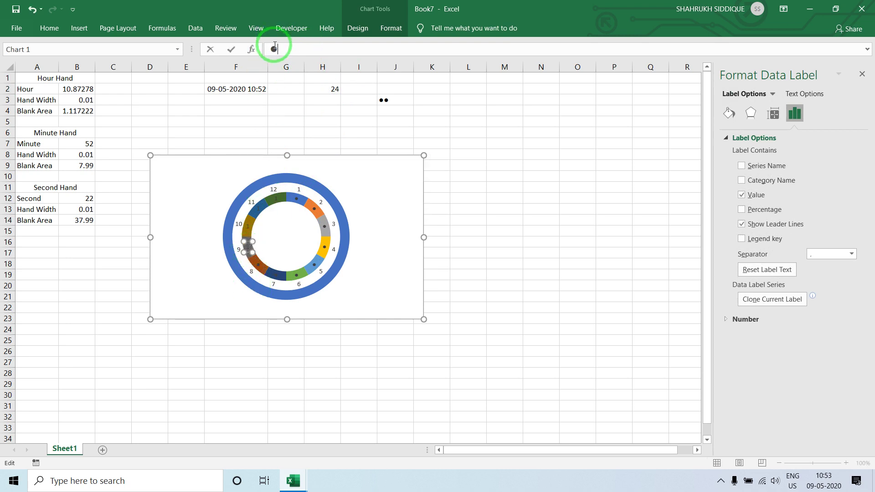
- Change the data labels of the tenth, eleventh and twelfth inner-ring segments to the ● symbol and deselect the chart
{"action": "left_click", "coordinate": [254, 231]}
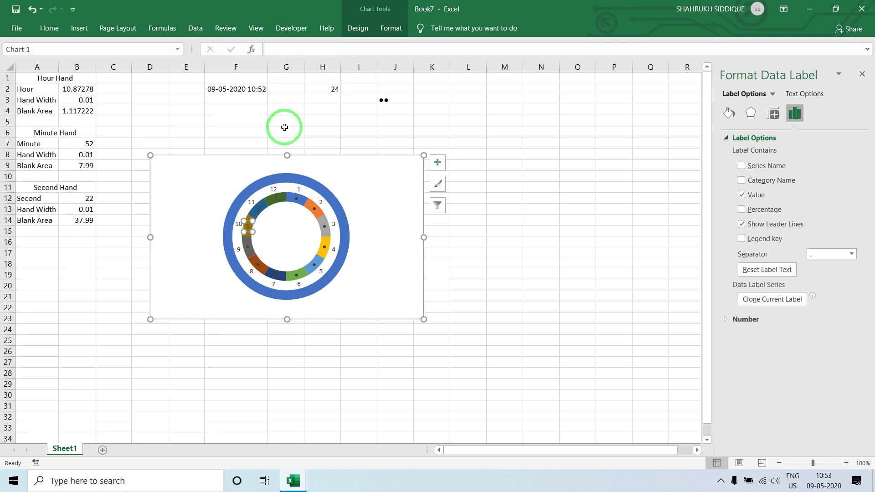
{"action": "left_click", "coordinate": [304, 54]}
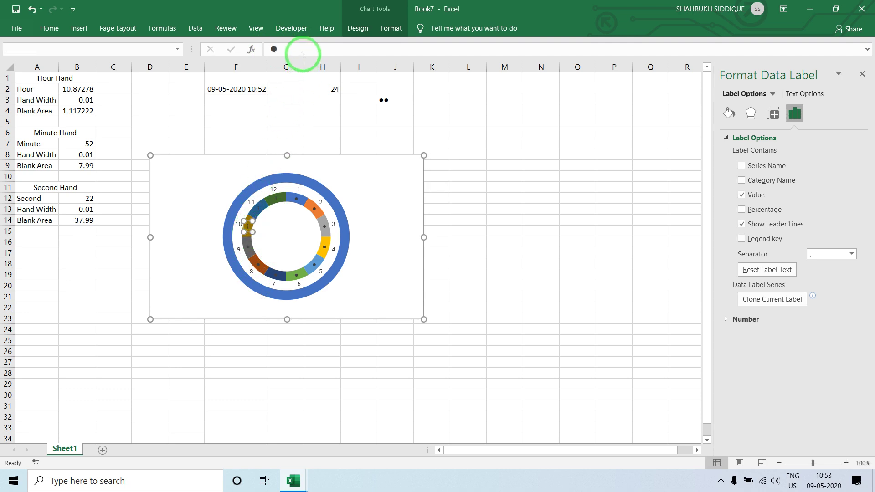
{"action": "left_click", "coordinate": [265, 209]}
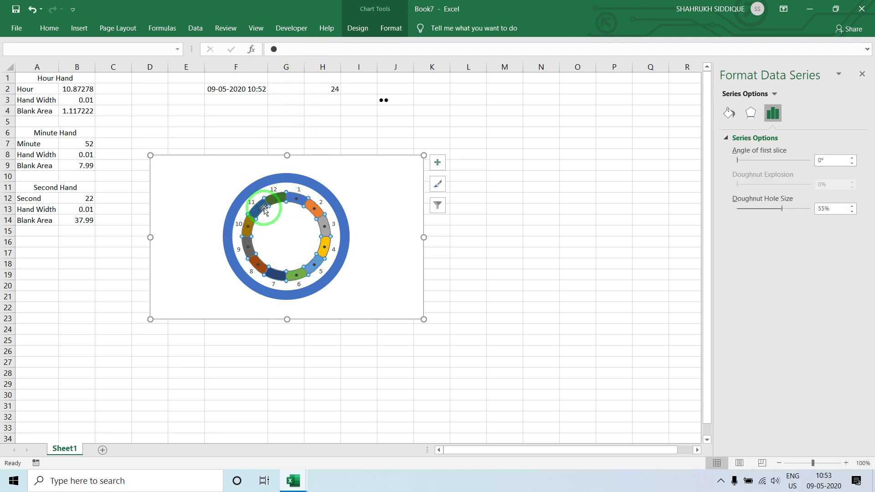
{"action": "left_click", "coordinate": [318, 132]}
{"action": "left_click", "coordinate": [261, 205]}
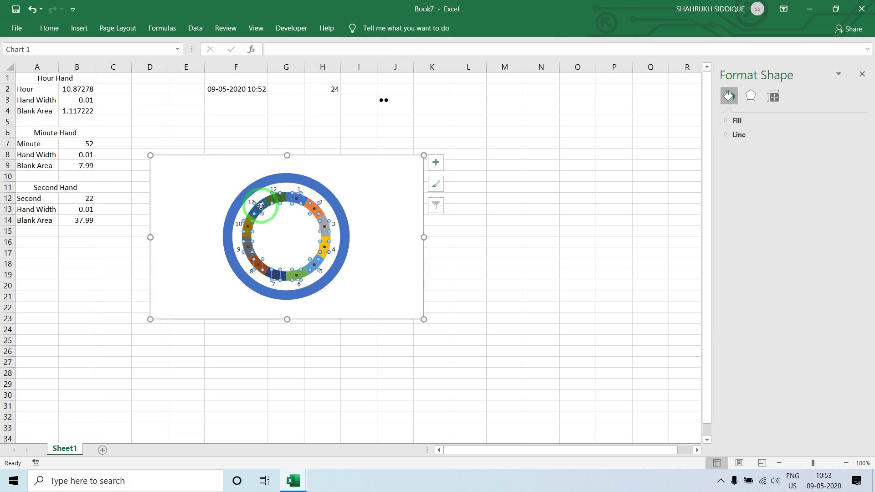
{"action": "left_click", "coordinate": [260, 205]}
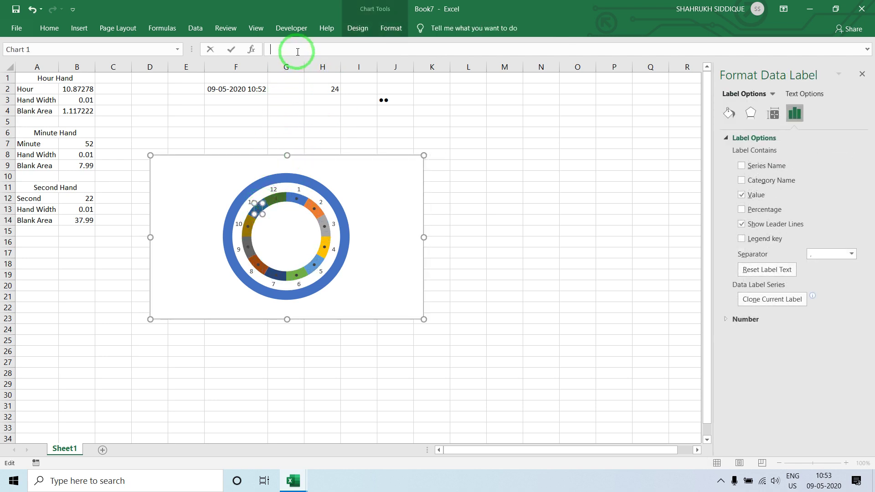
{"action": "left_click", "coordinate": [277, 201]}
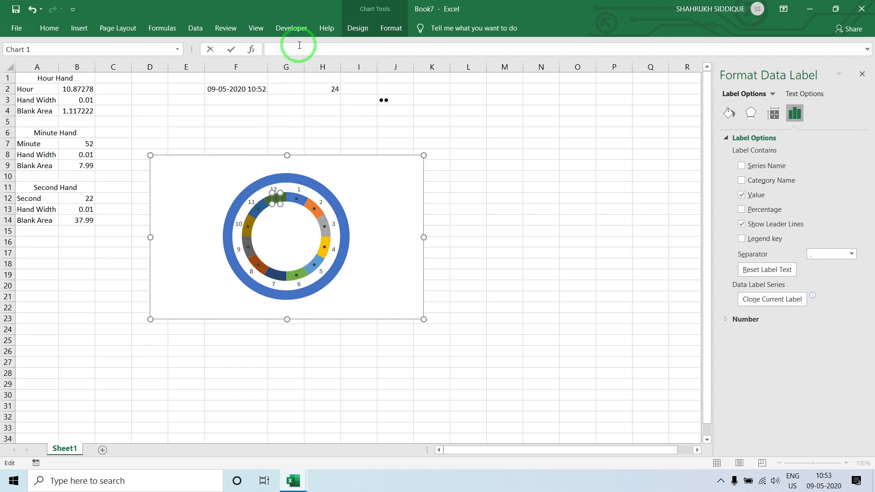
{"action": "left_click", "coordinate": [417, 98]}
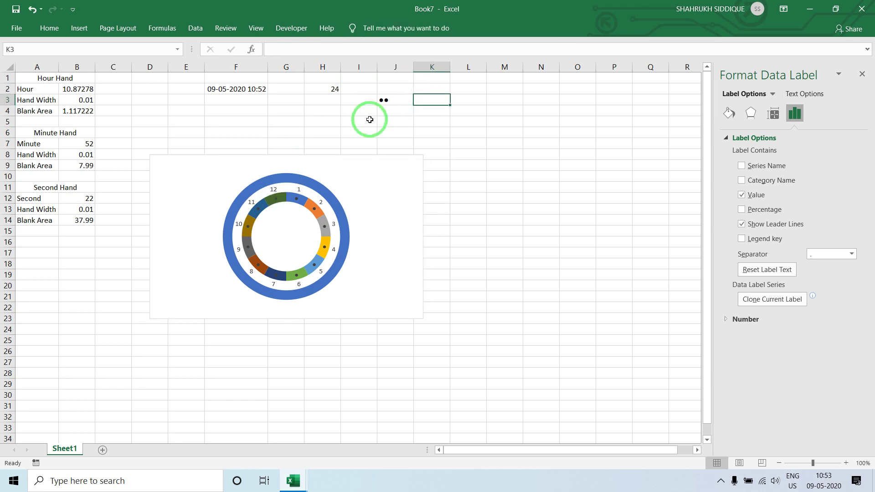
- Remove the shape fill from the inner ring of the doughnut chart, keeping its circle markers, and deselect the chart
{"action": "left_click", "coordinate": [306, 208]}
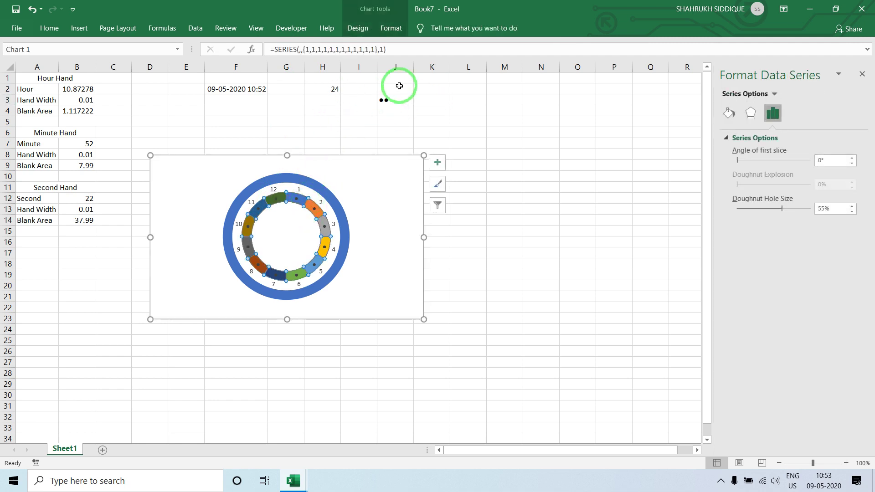
{"action": "left_click", "coordinate": [394, 28]}
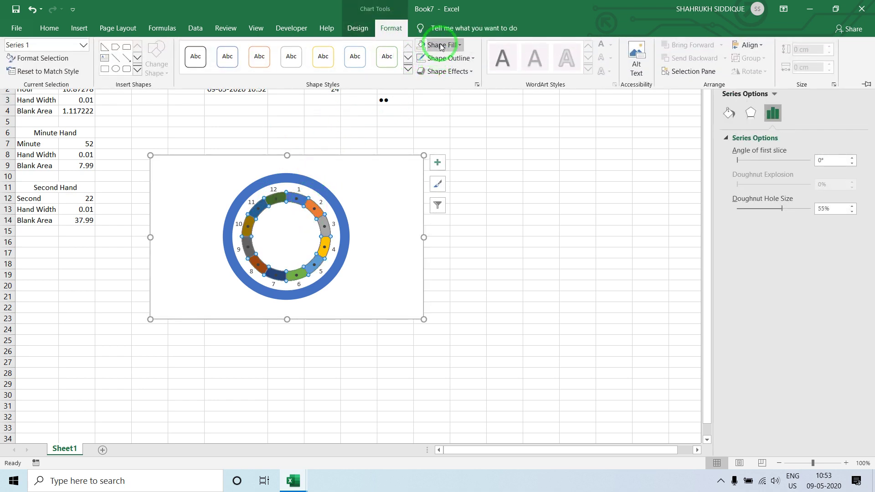
{"action": "left_click", "coordinate": [441, 46]}
{"action": "left_click", "coordinate": [444, 157]}
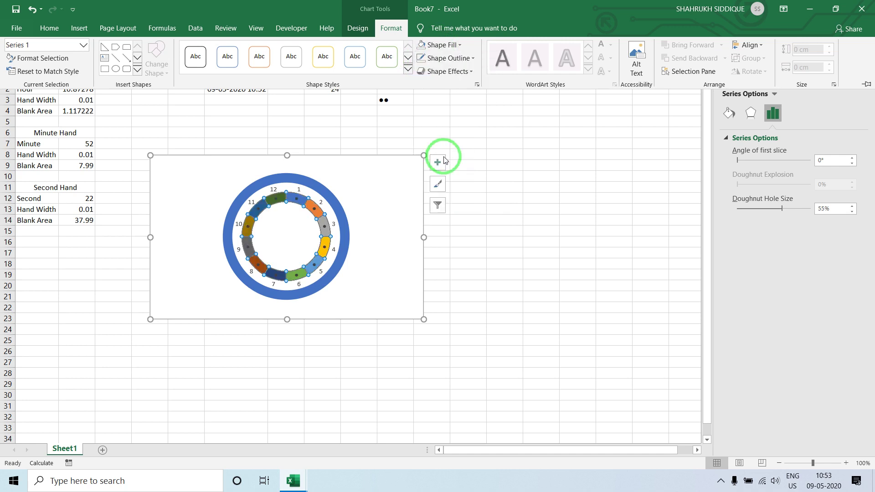
{"action": "left_click", "coordinate": [513, 138]}
{"action": "left_click", "coordinate": [502, 145]}
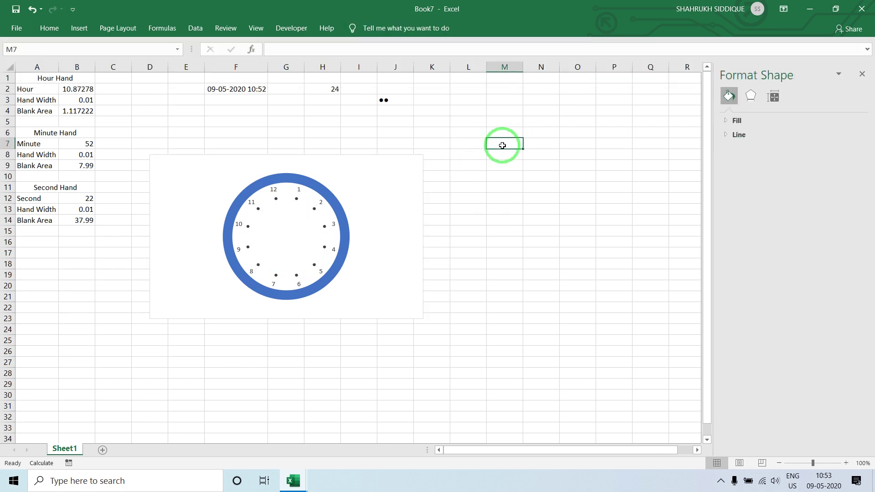
- Move the clock chart slightly up and to the right and set the hour-number ring's angle of first slice to 15°
{"action": "left_click_drag", "start_coordinate": [397, 154], "coordinate": [454, 145]}
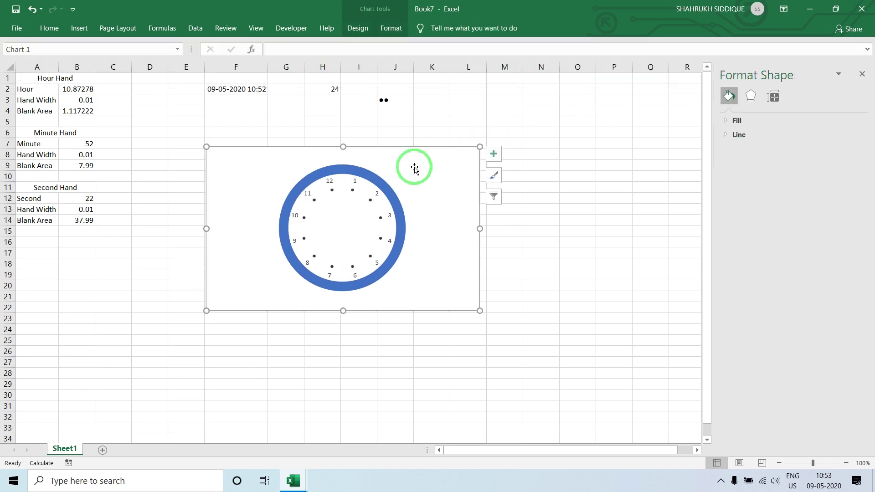
{"action": "left_click", "coordinate": [342, 181]}
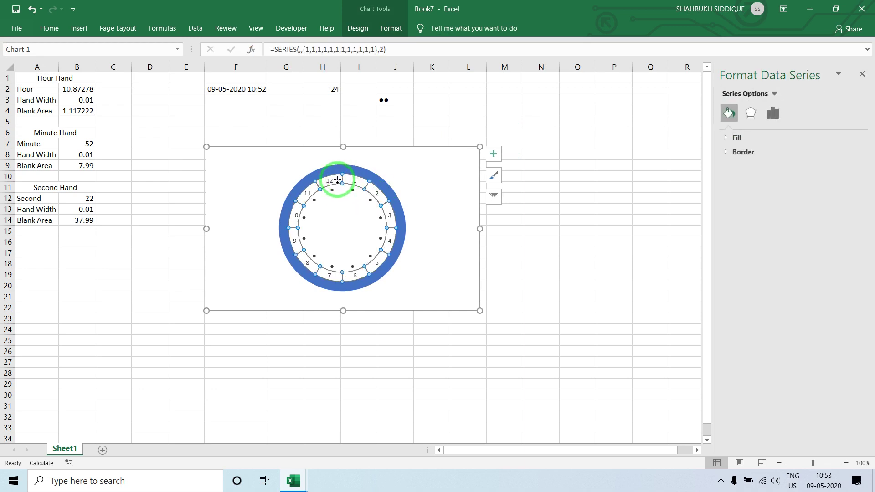
{"action": "left_click", "coordinate": [426, 162]}
{"action": "left_click", "coordinate": [420, 147]}
{"action": "left_click", "coordinate": [338, 179]}
{"action": "left_click", "coordinate": [331, 181]}
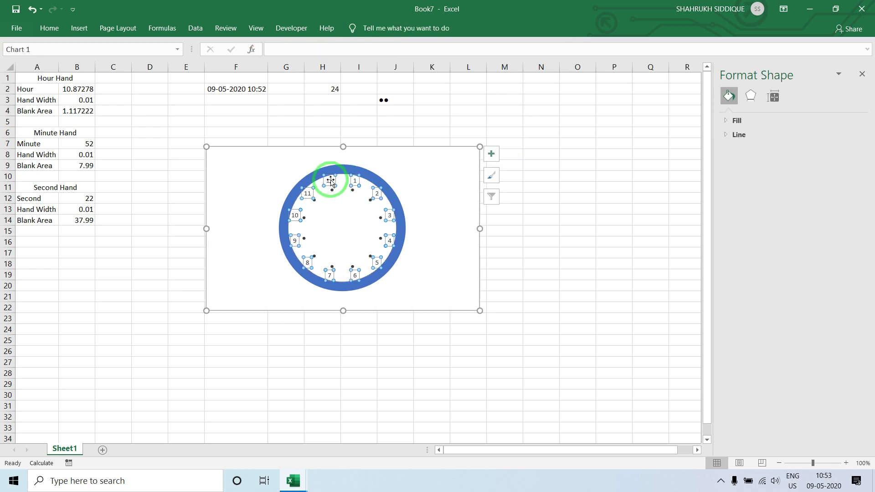
{"action": "left_click", "coordinate": [407, 132]}
{"action": "left_click", "coordinate": [342, 181]}
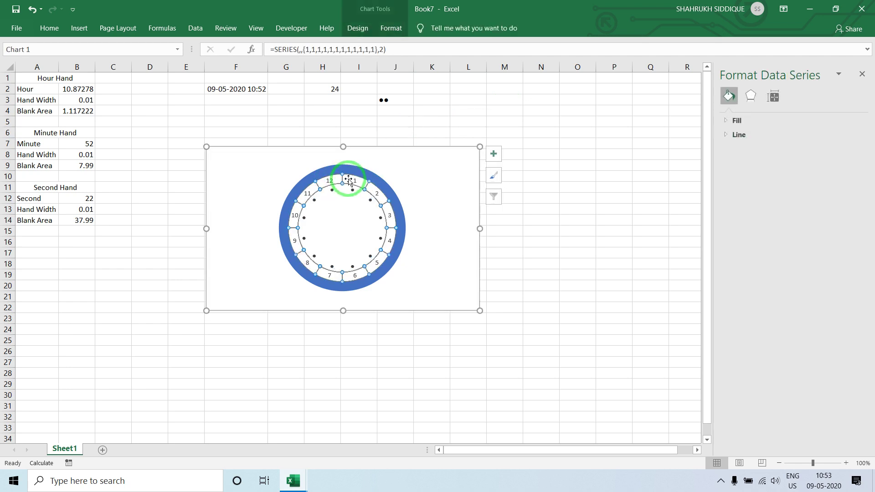
{"action": "left_click_drag", "start_coordinate": [840, 160], "coordinate": [804, 164]}
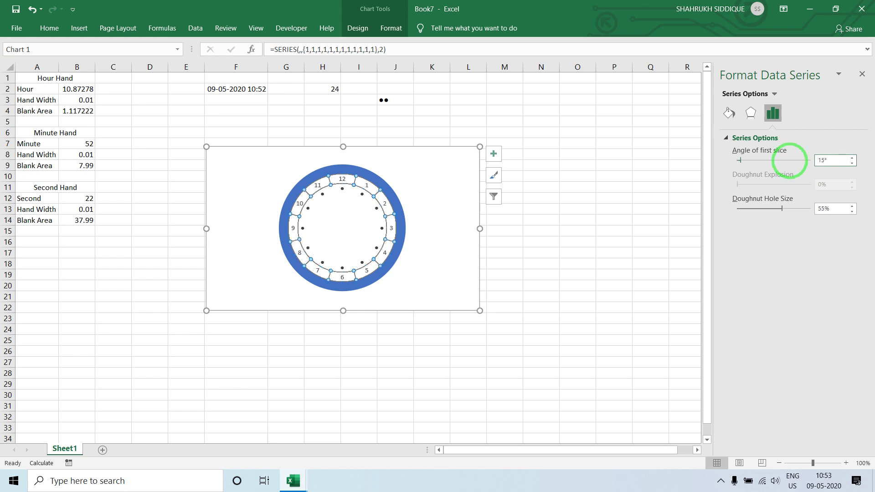
{"action": "left_click", "coordinate": [593, 159]}
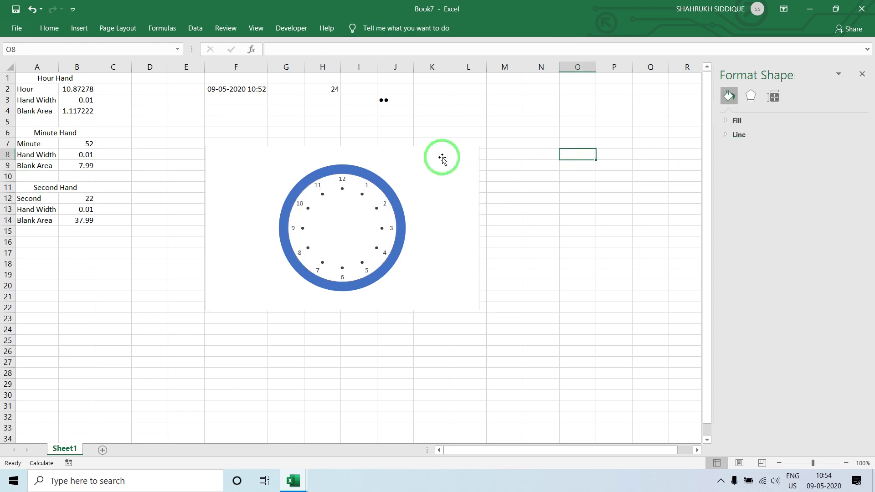
{"action": "left_click", "coordinate": [361, 177]}
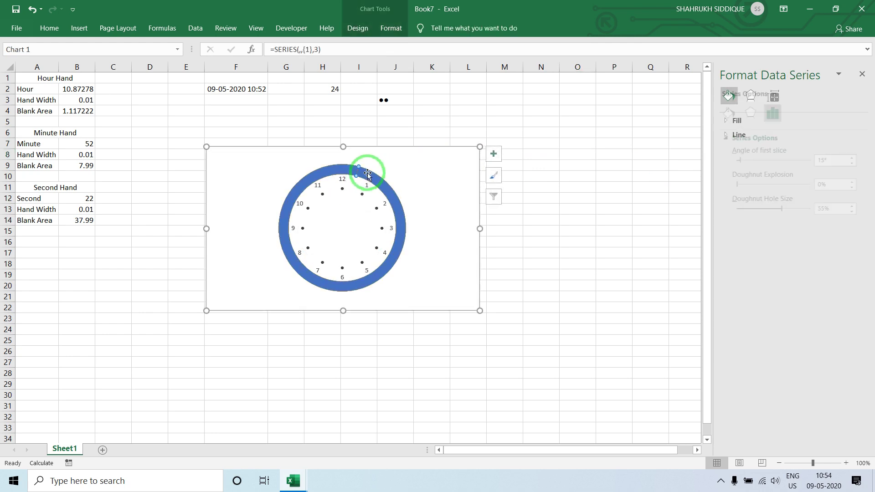
{"action": "left_click_drag", "start_coordinate": [361, 178], "coordinate": [425, 139]}
{"action": "key", "text": "ctrl+z"}
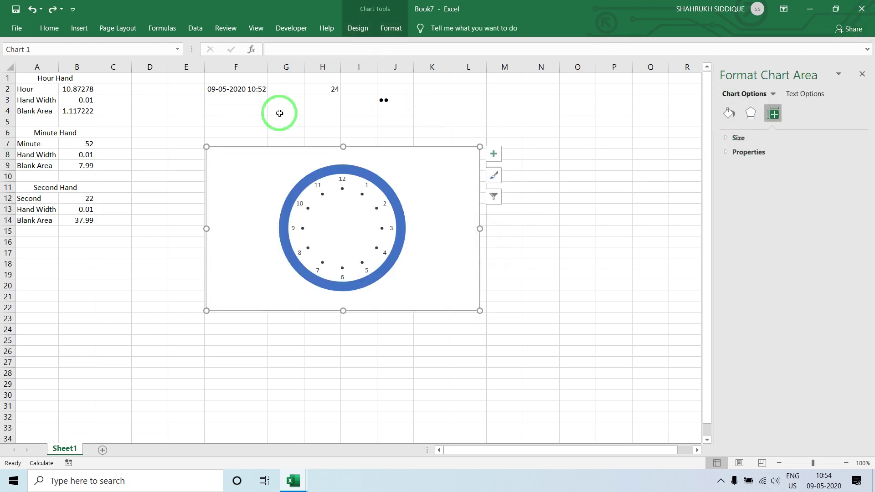
- Apply the first shape-effect preset of the second row to the outer ring and fill the ring black
{"action": "left_click", "coordinate": [329, 172]}
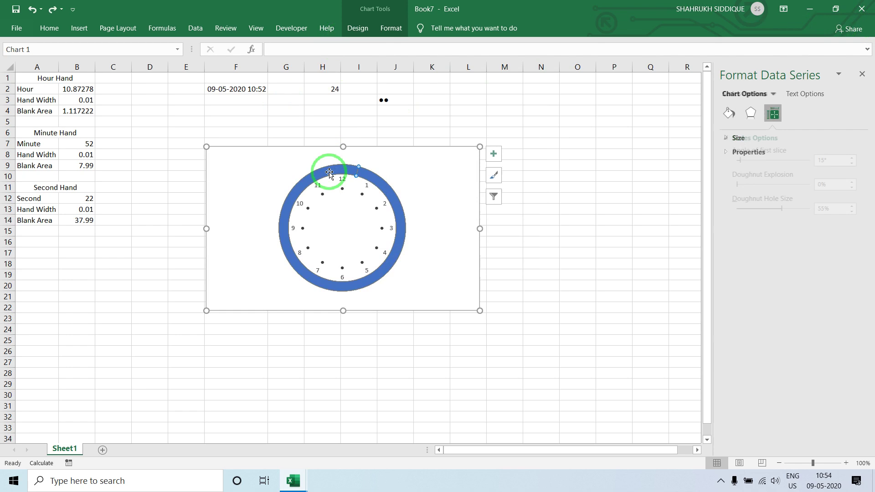
{"action": "left_click", "coordinate": [391, 28]}
{"action": "left_click", "coordinate": [437, 45]}
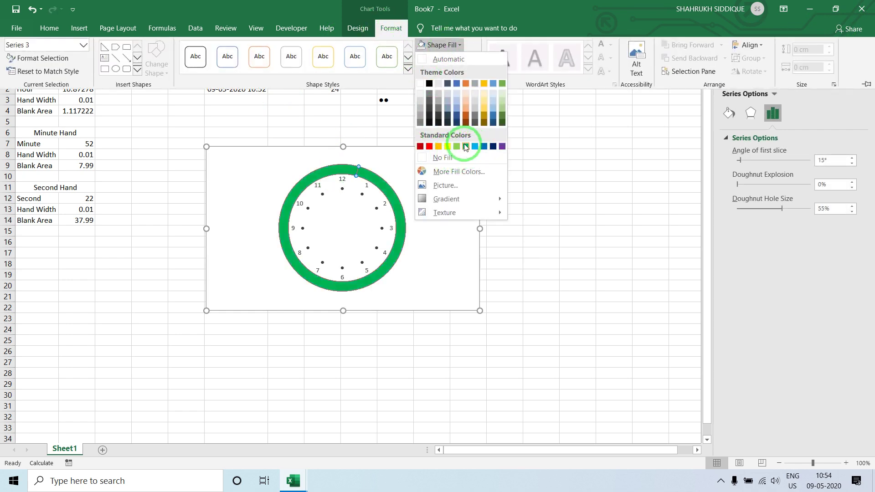
{"action": "left_click", "coordinate": [456, 83]}
{"action": "left_click", "coordinate": [448, 72]}
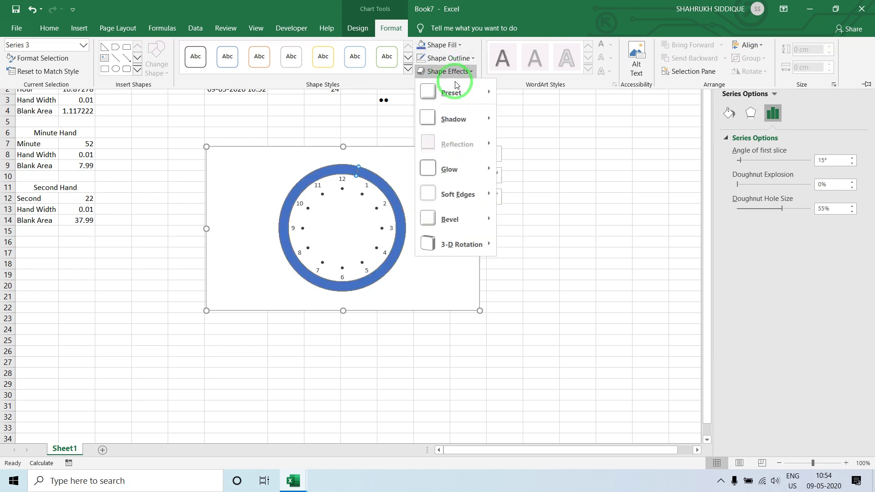
{"action": "mouse_move", "coordinate": [476, 94]}
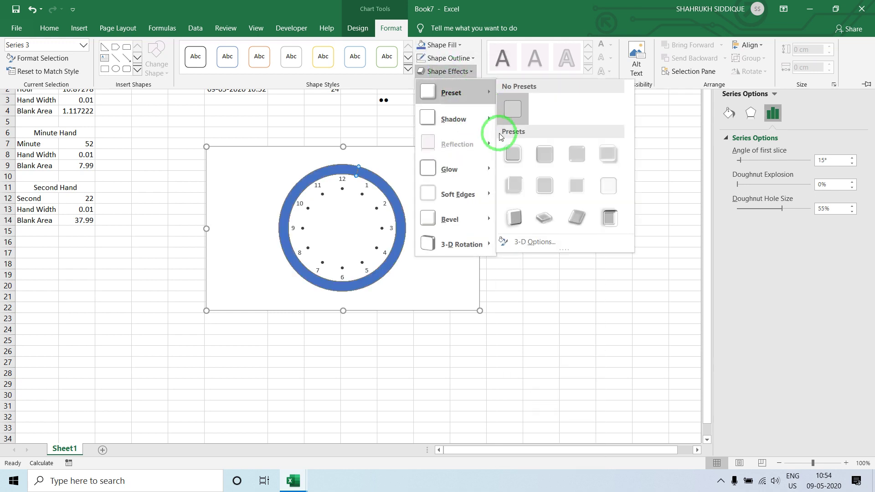
{"action": "left_click", "coordinate": [517, 184]}
{"action": "left_click", "coordinate": [454, 45]}
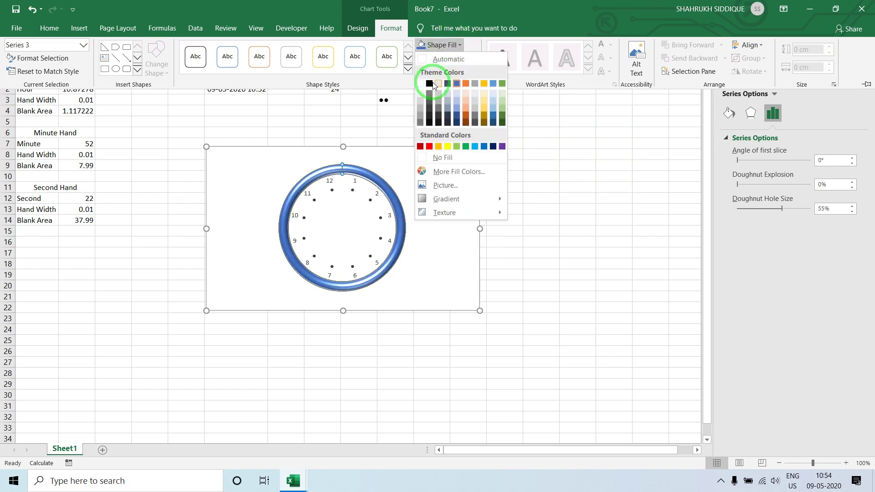
{"action": "left_click", "coordinate": [429, 84]}
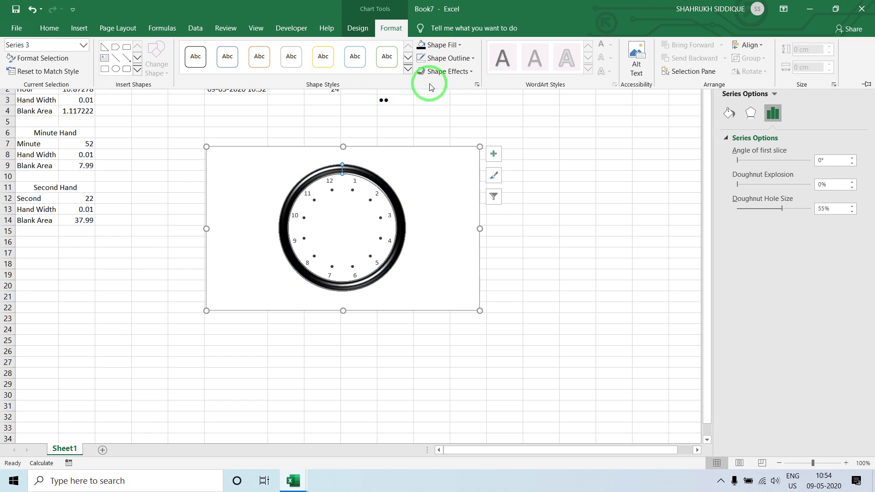
{"action": "left_click", "coordinate": [429, 118]}
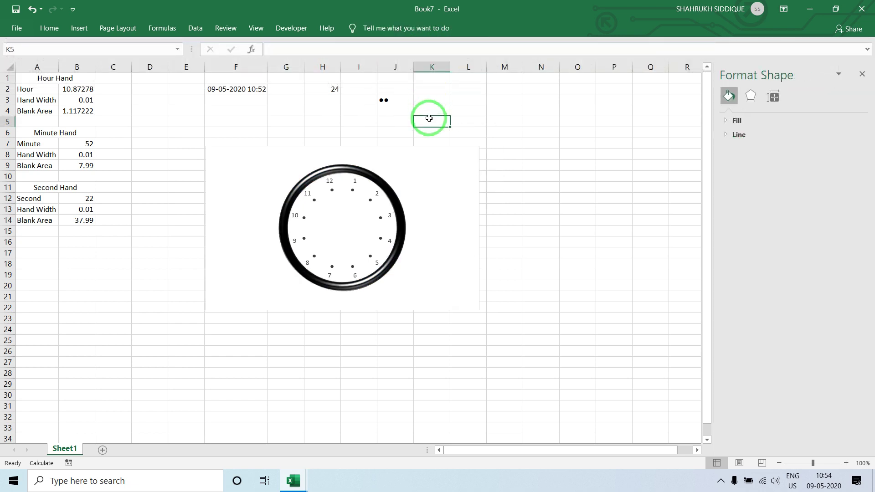
- Move the clock chart further up and to the right, and remove the fill and outline of its chart area
{"action": "left_click_drag", "start_coordinate": [428, 150], "coordinate": [467, 132]}
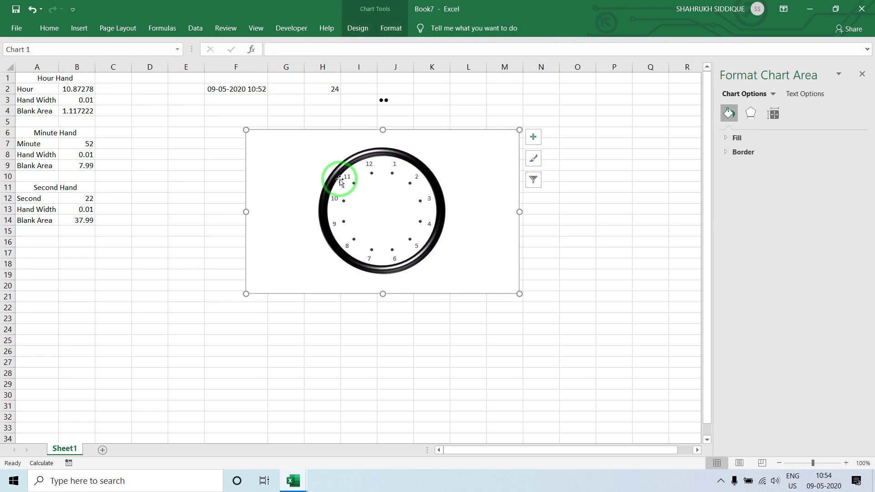
{"action": "left_click", "coordinate": [178, 165]}
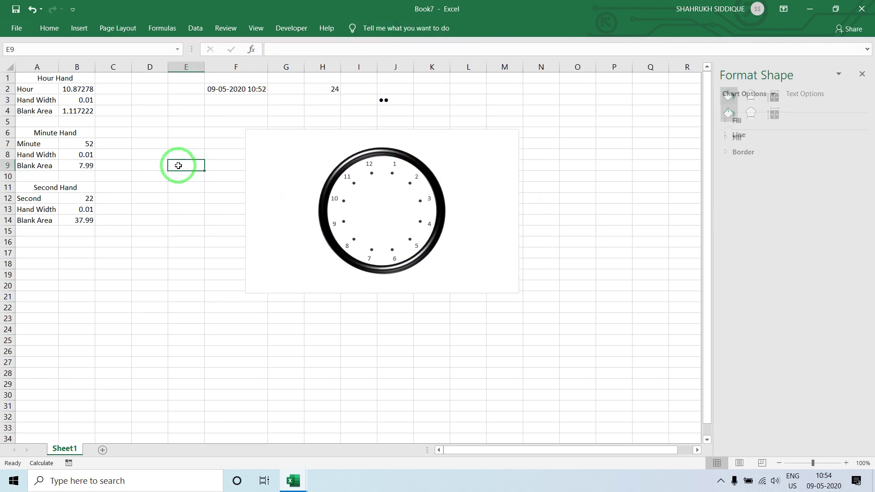
{"action": "left_click", "coordinate": [372, 132]}
{"action": "left_click", "coordinate": [390, 28]}
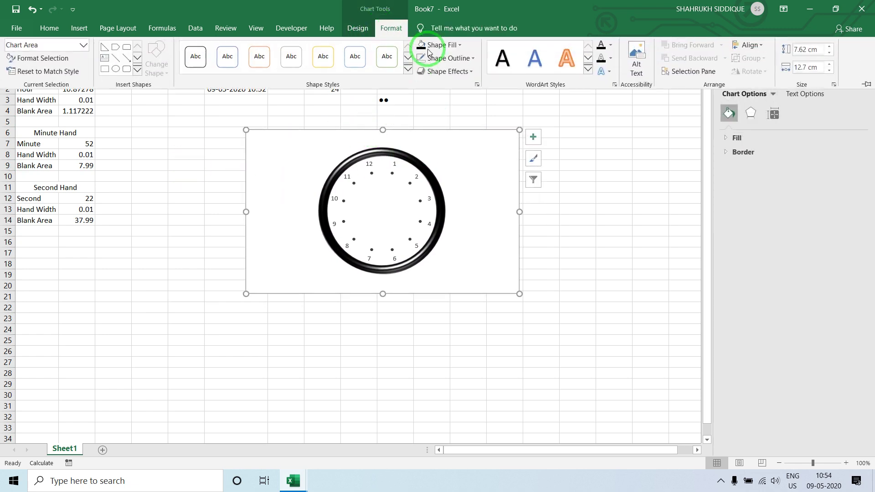
{"action": "left_click", "coordinate": [440, 48]}
{"action": "left_click", "coordinate": [438, 156]}
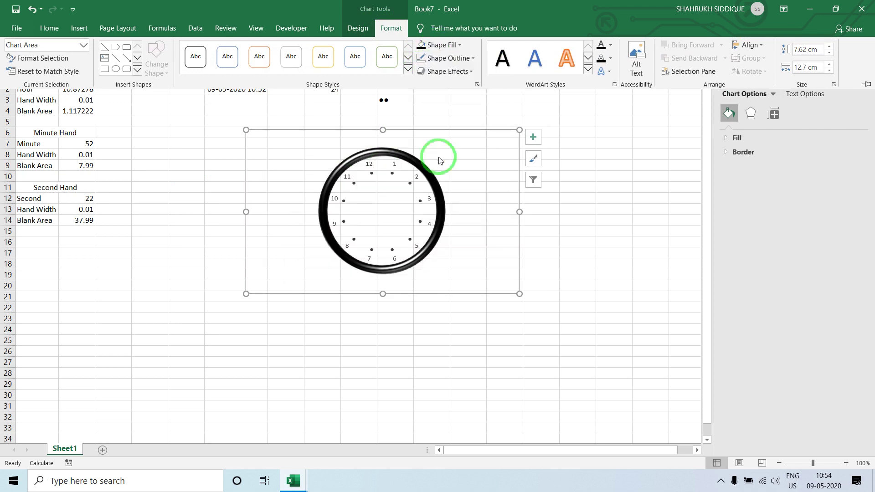
{"action": "left_click", "coordinate": [446, 61]}
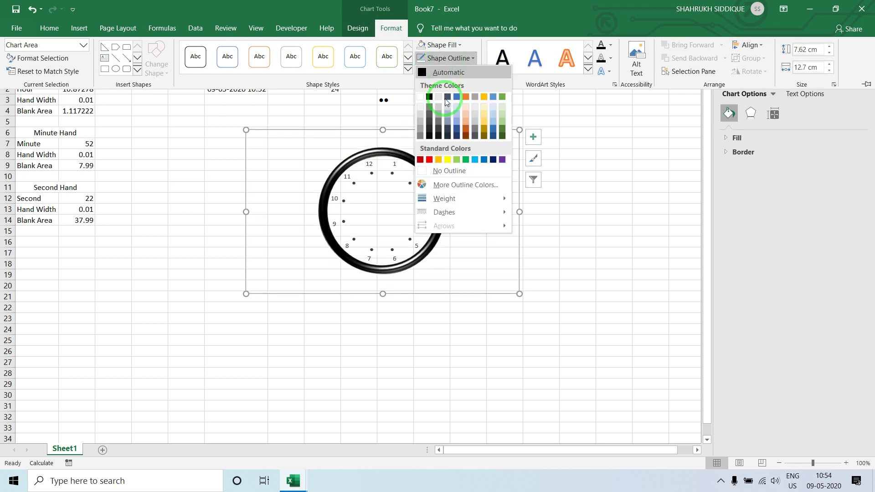
{"action": "left_click", "coordinate": [438, 171]}
{"action": "left_click", "coordinate": [421, 114]}
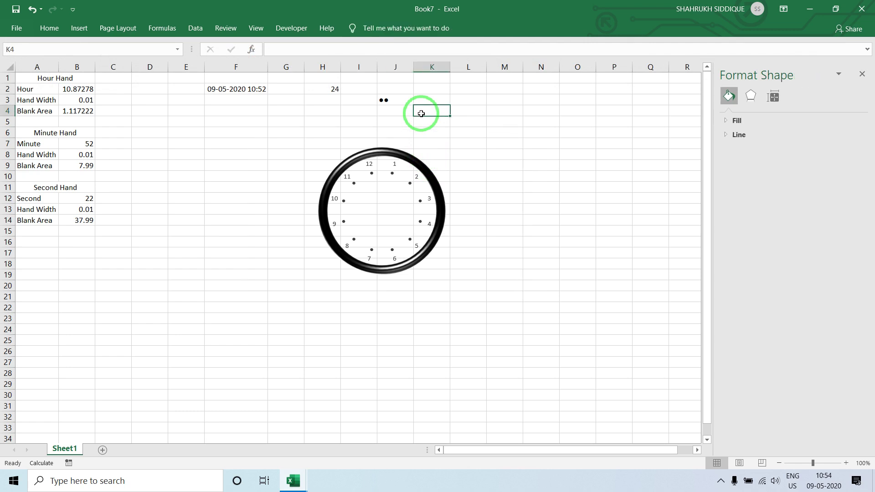
- Rotate the clock face by setting the hour-number ring's first-slice angle to 15°, and deselect the chart
{"action": "left_click", "coordinate": [379, 168]}
{"action": "left_click", "coordinate": [849, 157]}
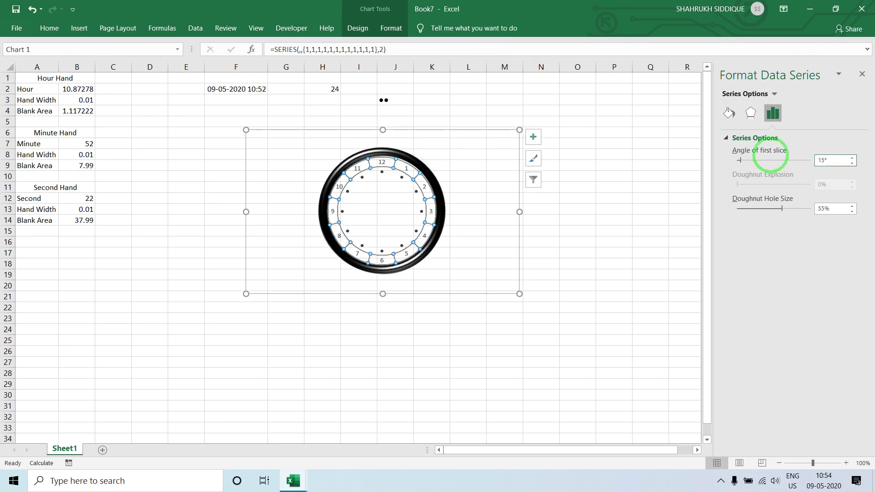
{"action": "left_click", "coordinate": [625, 156]}
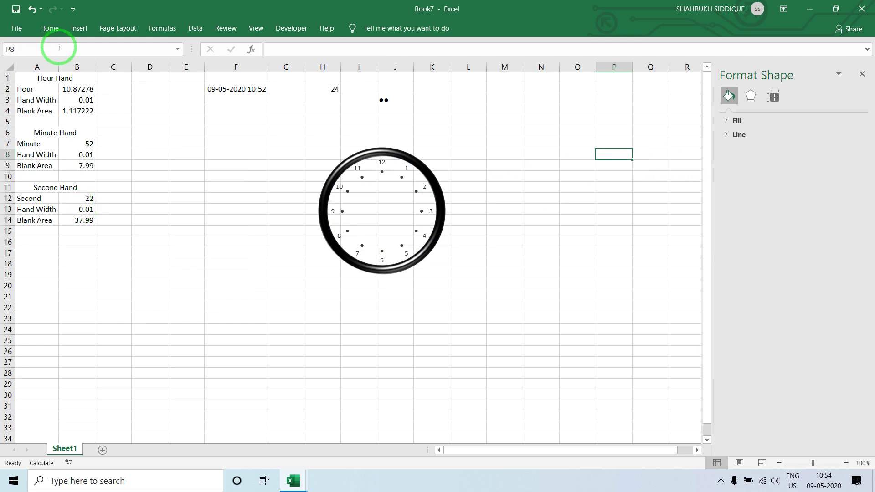
- Insert a 2-D pie chart from the Hour Hand data in A2:B4 and place it below the data, beside the clock
{"action": "left_click_drag", "start_coordinate": [38, 84], "coordinate": [76, 111]}
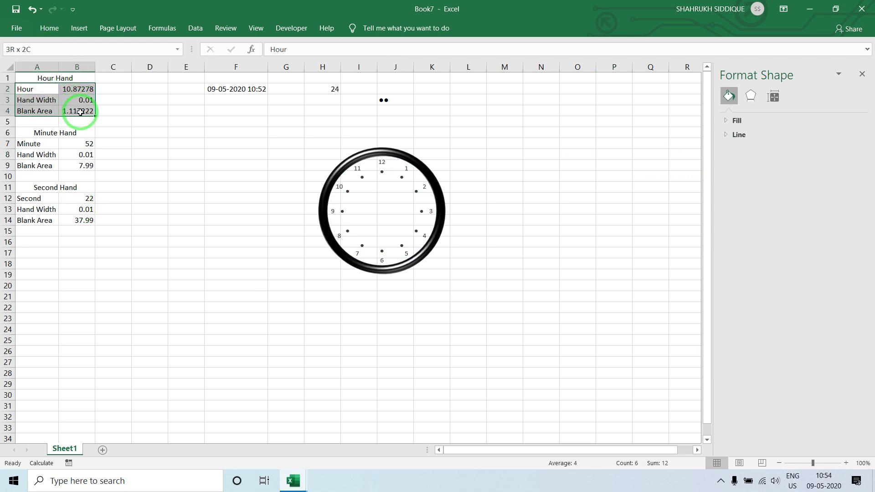
{"action": "left_click", "coordinate": [75, 29]}
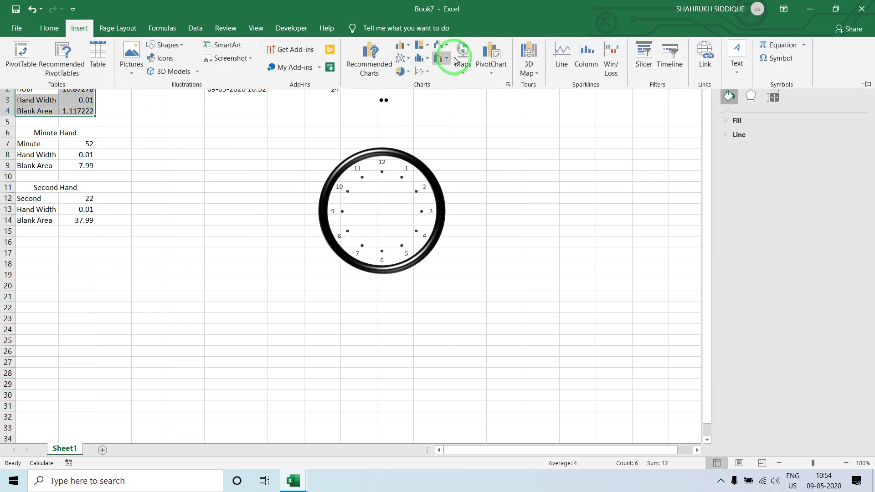
{"action": "left_click", "coordinate": [408, 71]}
{"action": "left_click", "coordinate": [402, 108]}
{"action": "left_click_drag", "start_coordinate": [267, 189], "coordinate": [133, 212]}
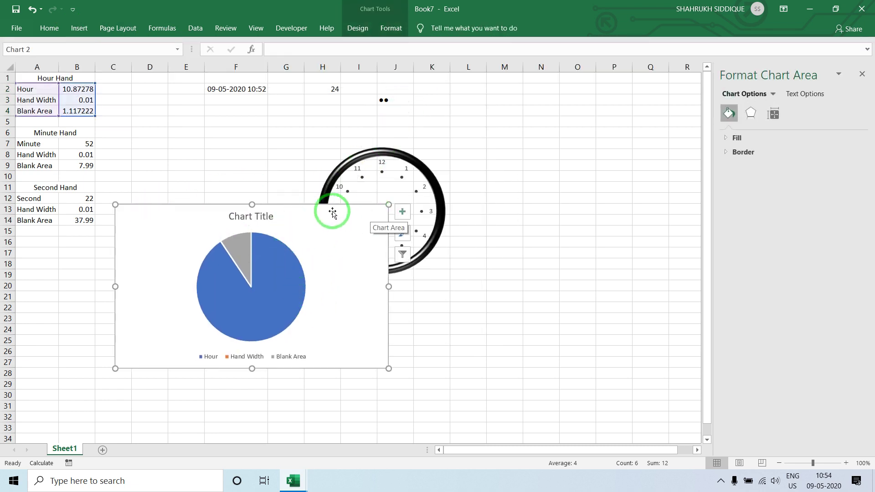
{"action": "left_click_drag", "start_coordinate": [345, 207], "coordinate": [336, 233]}
- Remove the pie chart's title and clear both the outline and the fill of all its slices
{"action": "left_click", "coordinate": [393, 235]}
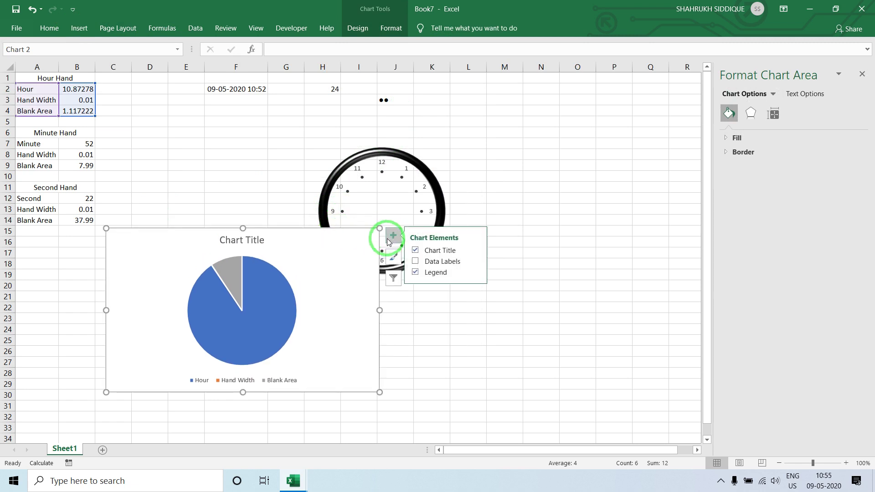
{"action": "left_click", "coordinate": [418, 251]}
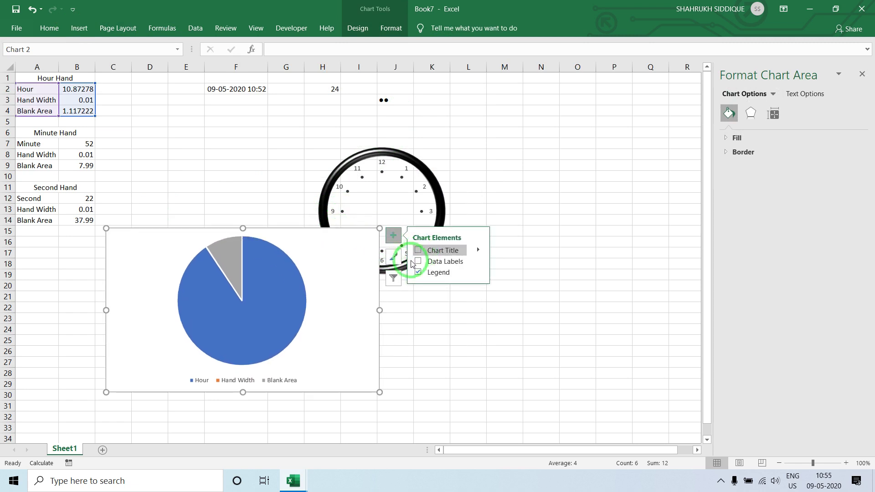
{"action": "left_click", "coordinate": [296, 314]}
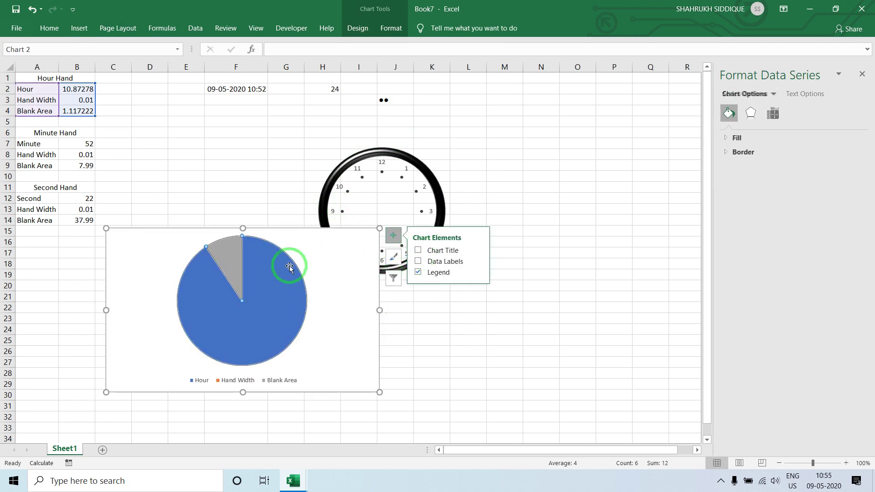
{"action": "left_click", "coordinate": [391, 28]}
{"action": "left_click", "coordinate": [437, 59]}
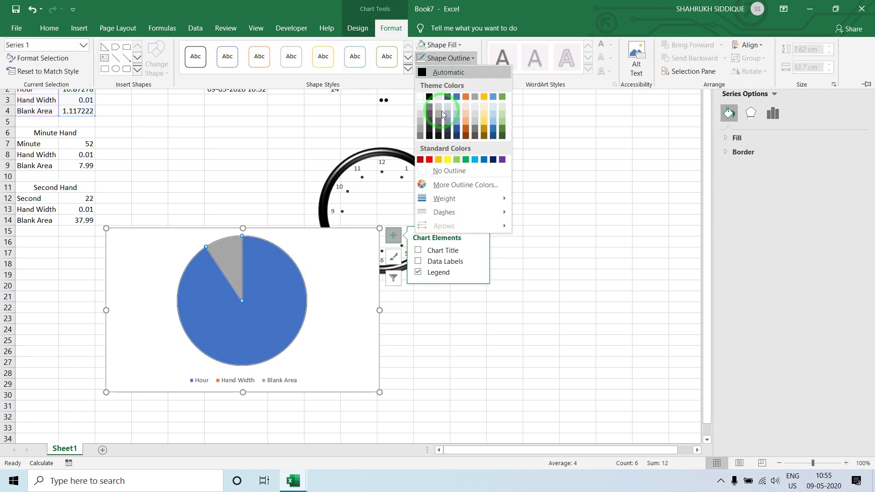
{"action": "left_click", "coordinate": [453, 171]}
{"action": "left_click", "coordinate": [444, 45]}
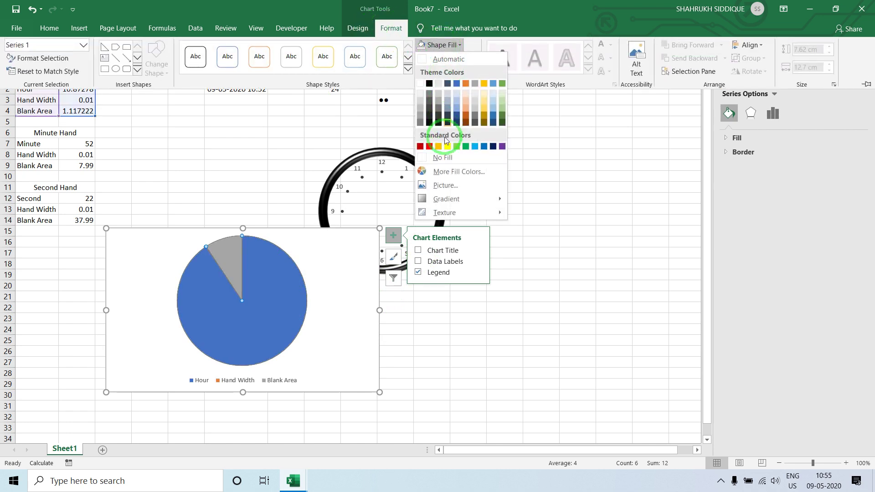
{"action": "left_click", "coordinate": [449, 156]}
{"action": "left_click", "coordinate": [234, 155]}
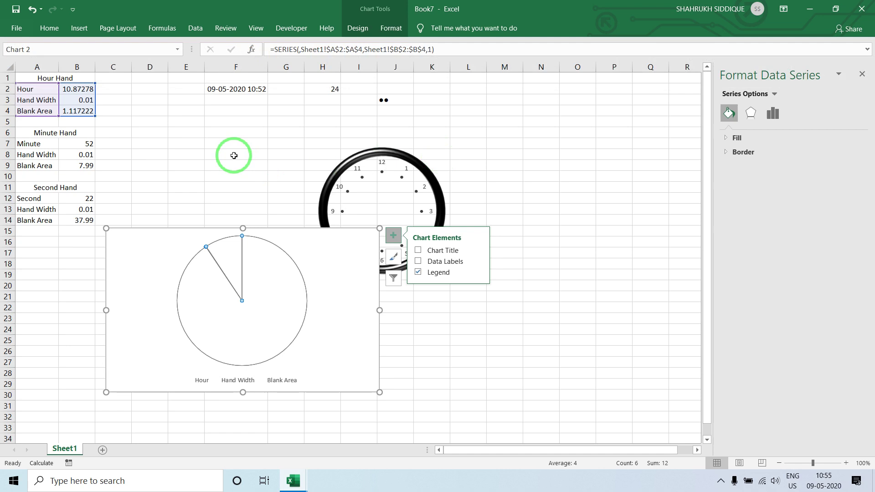
{"action": "left_click", "coordinate": [160, 154]}
- Give the Hand Width slice of the hour-hand pie chart a solid black fill
{"action": "left_click", "coordinate": [238, 381]}
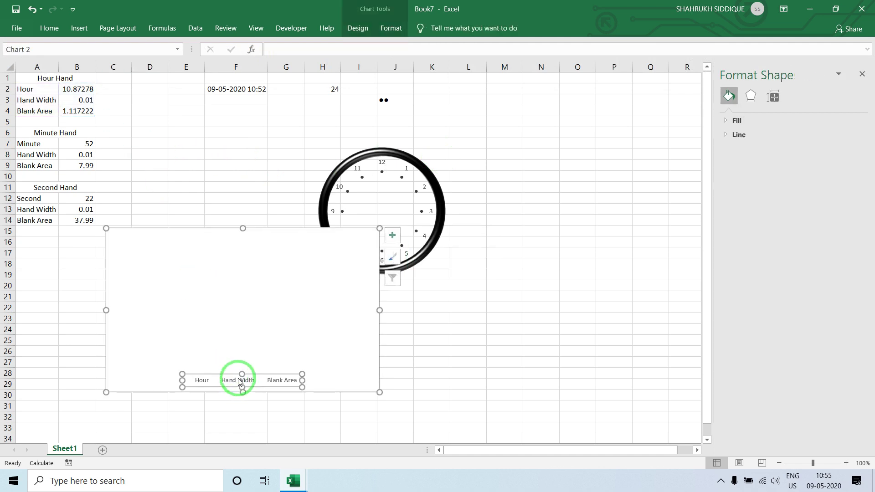
{"action": "left_click", "coordinate": [762, 181]}
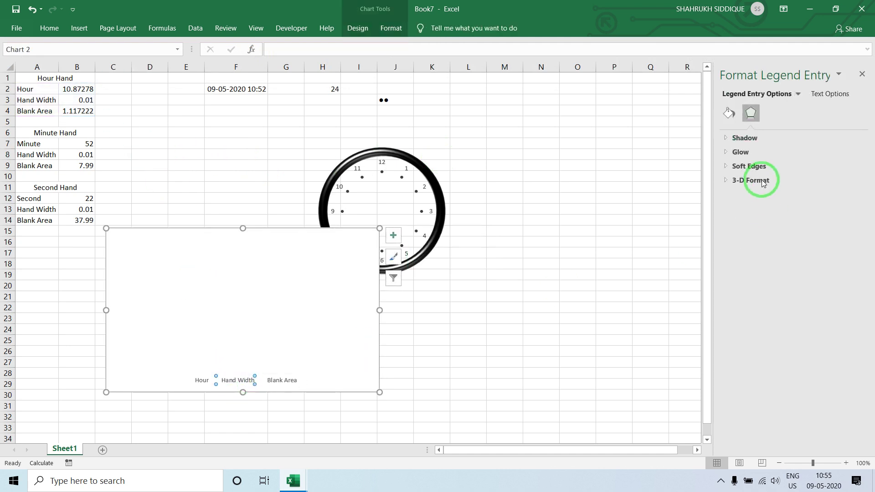
{"action": "left_click", "coordinate": [727, 113]}
{"action": "left_click", "coordinate": [756, 157]}
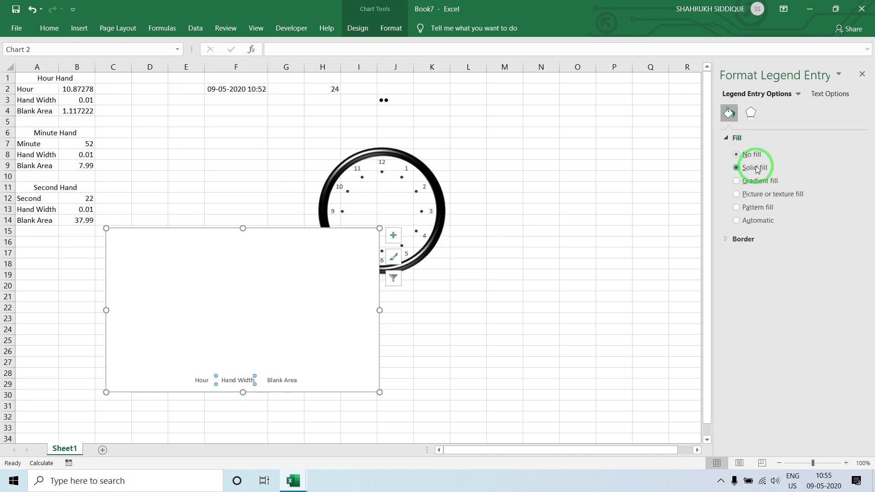
{"action": "left_click", "coordinate": [841, 243]}
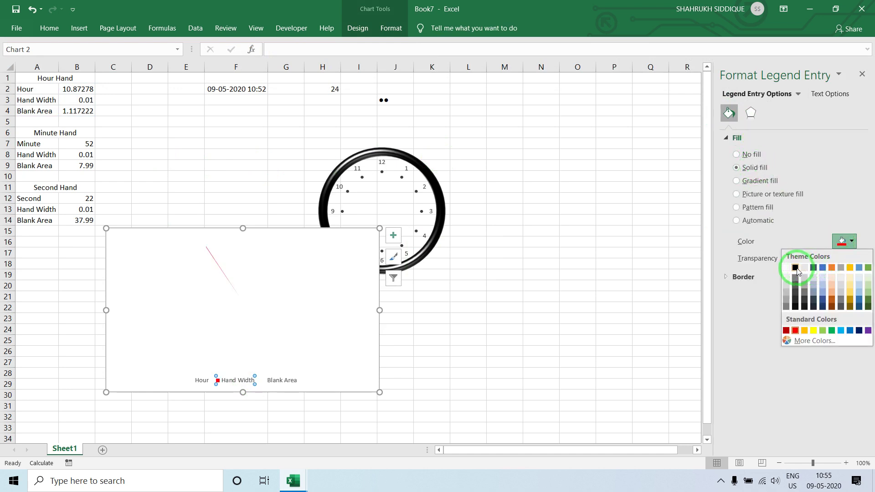
{"action": "left_click", "coordinate": [795, 268]}
- Add a solid black border 2.5 pt wide to the Hand Width slice of the hour-hand chart, and deselect the chart
{"action": "left_click", "coordinate": [780, 304]}
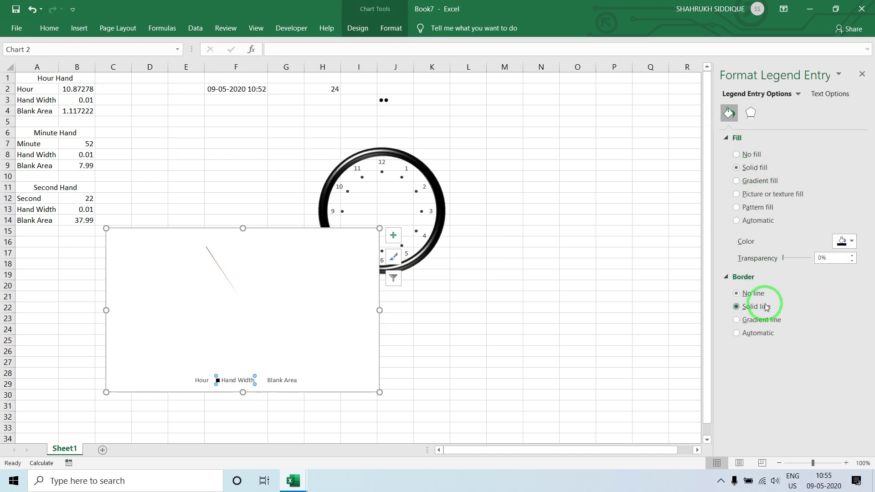
{"action": "left_click", "coordinate": [841, 354]}
{"action": "left_click", "coordinate": [792, 380]}
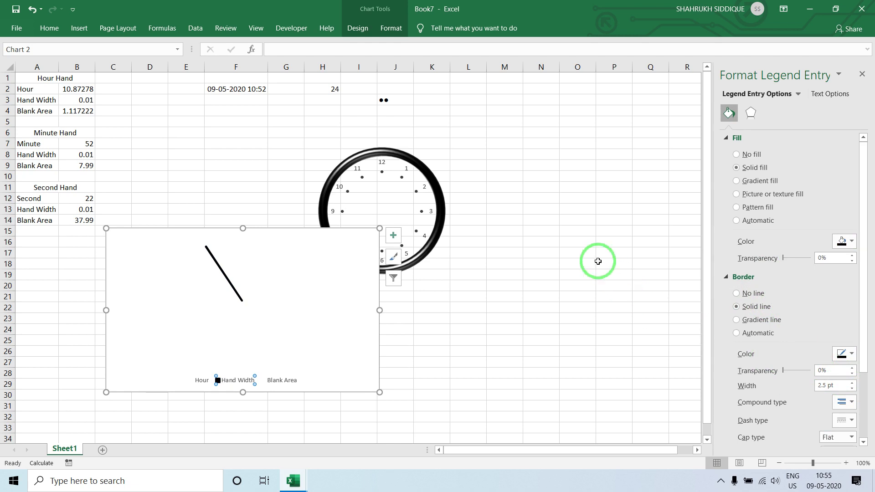
{"action": "left_click", "coordinate": [598, 261]}
- Remove the legend from the hour-hand pie chart
{"action": "left_click", "coordinate": [195, 381]}
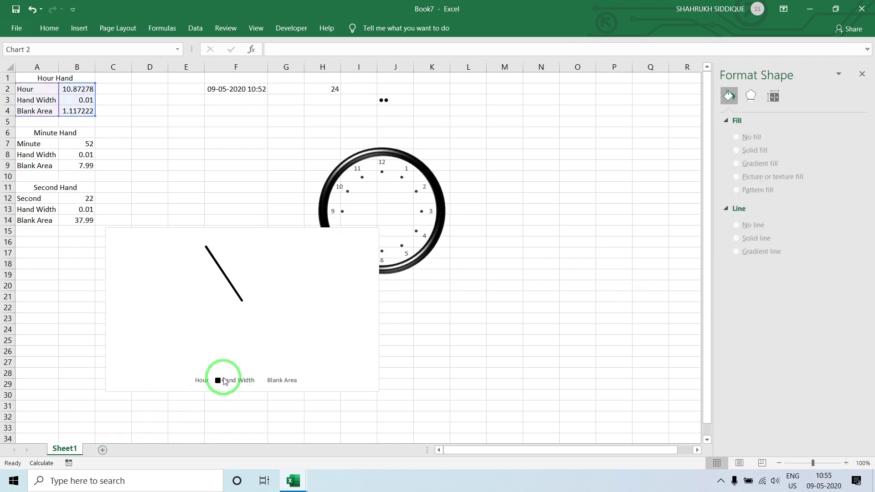
{"action": "left_click", "coordinate": [393, 236]}
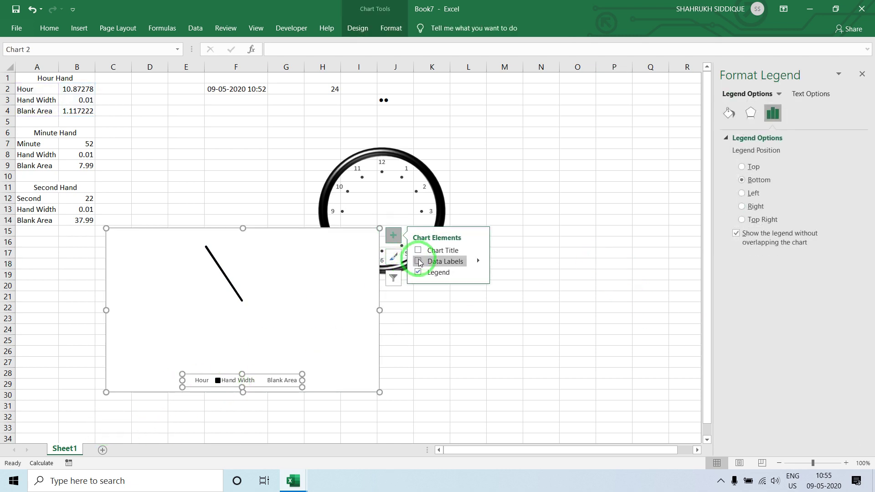
{"action": "left_click", "coordinate": [418, 272]}
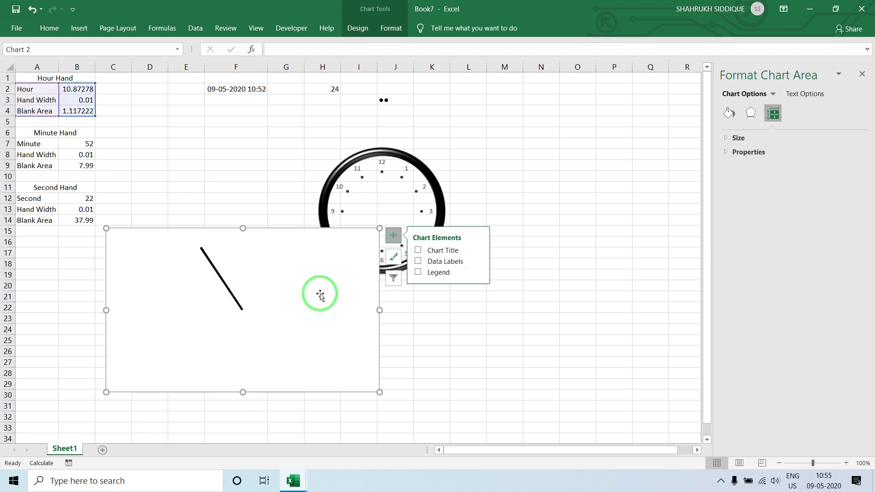
- Remove the fill and outline of the hour-hand chart's chart area
{"action": "left_click", "coordinate": [391, 29]}
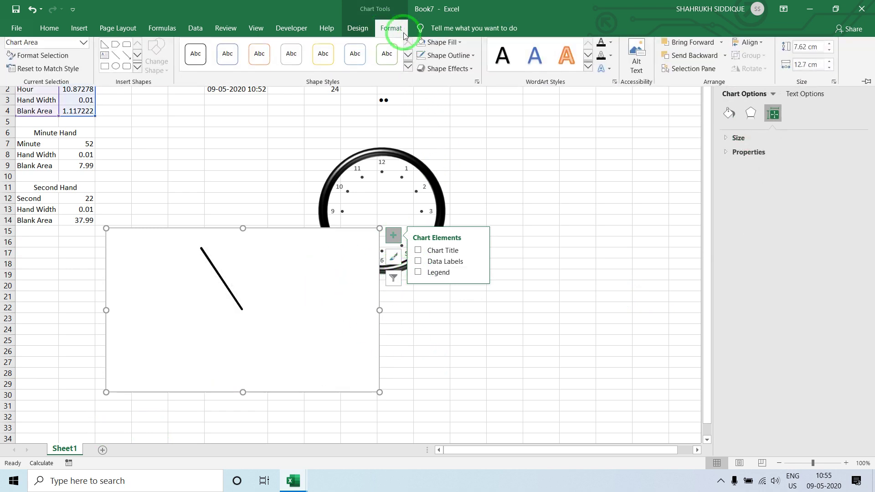
{"action": "left_click", "coordinate": [448, 46]}
{"action": "left_click", "coordinate": [445, 155]}
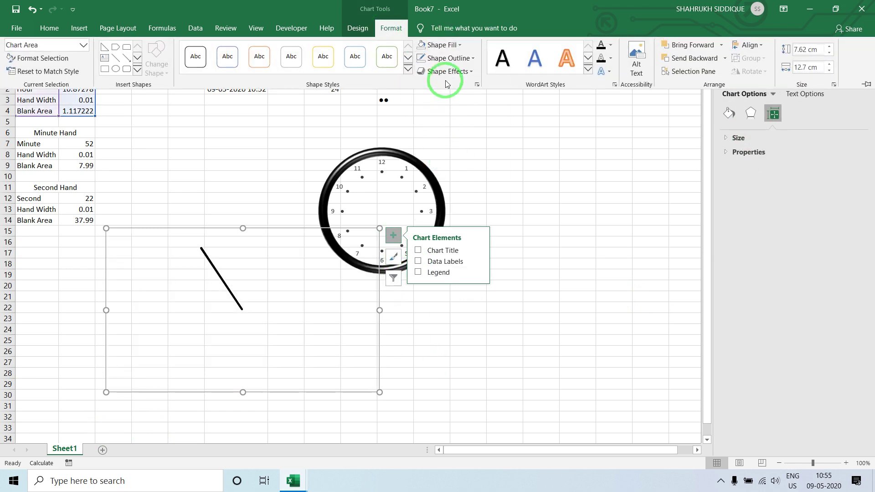
{"action": "left_click", "coordinate": [452, 58]}
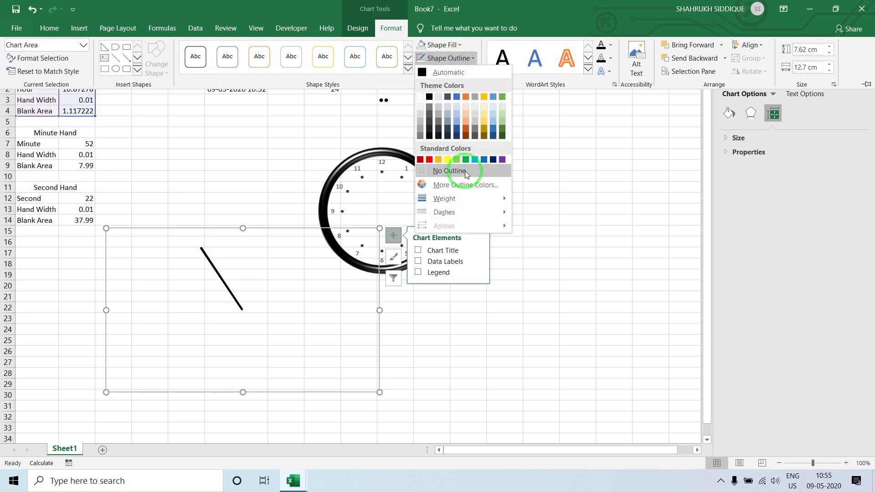
{"action": "left_click", "coordinate": [458, 171]}
{"action": "left_click", "coordinate": [293, 347]}
{"action": "left_click", "coordinate": [273, 336]}
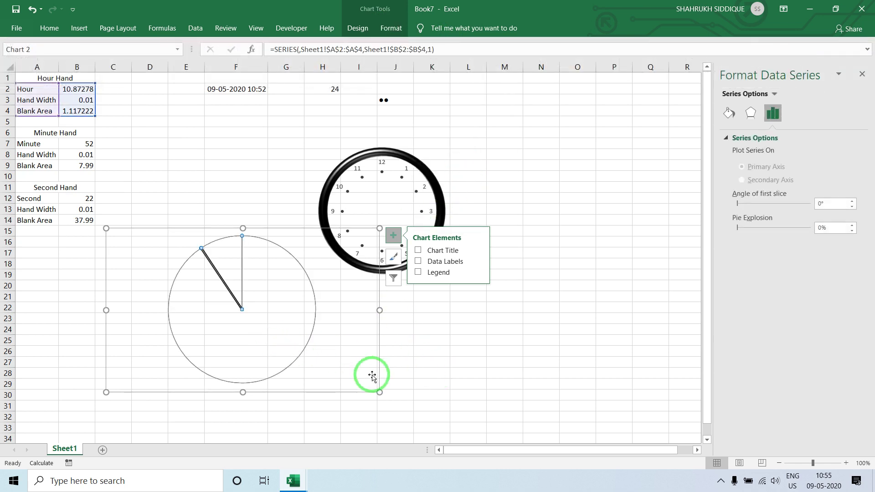
- Shrink the hour-hand chart to a little over half its size and place it over the centre of the clock face
{"action": "left_click", "coordinate": [379, 390]}
{"action": "left_click_drag", "start_coordinate": [379, 392], "coordinate": [263, 313]}
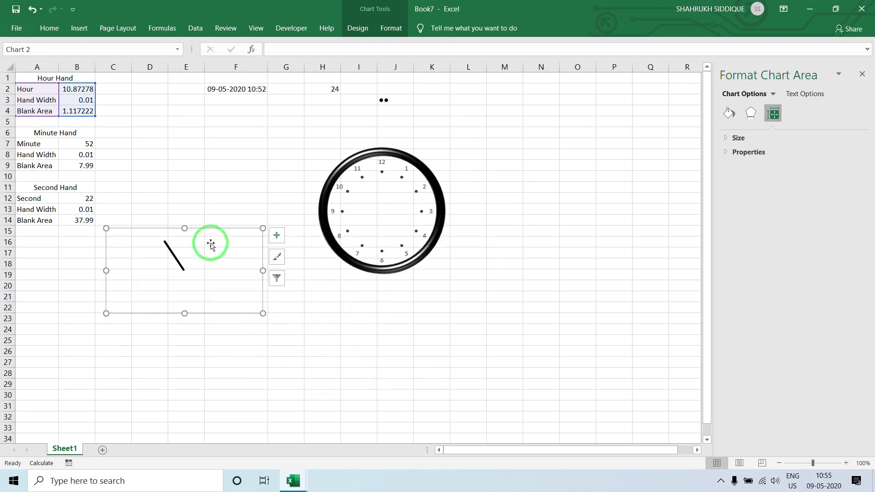
{"action": "left_click_drag", "start_coordinate": [218, 227], "coordinate": [416, 172]}
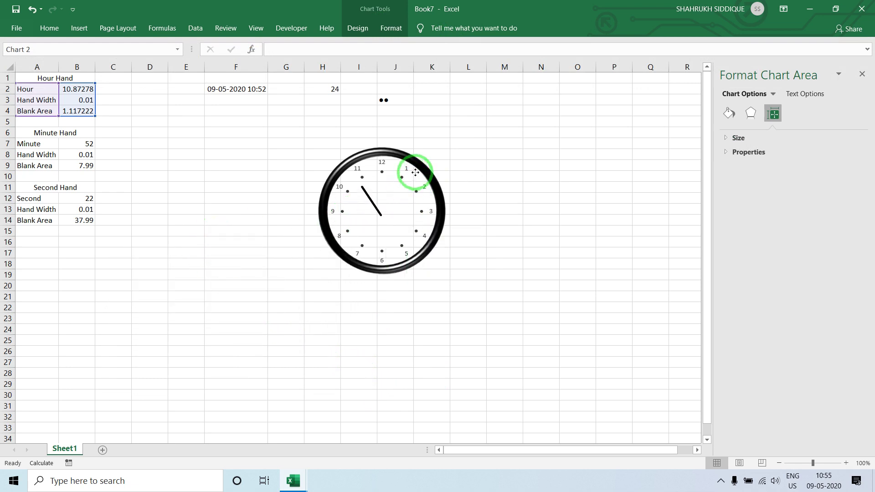
- Select the hour-hand chart together with the clock face chart and align them to the middle and center
{"action": "left_click", "coordinate": [414, 146], "text": "shift"}
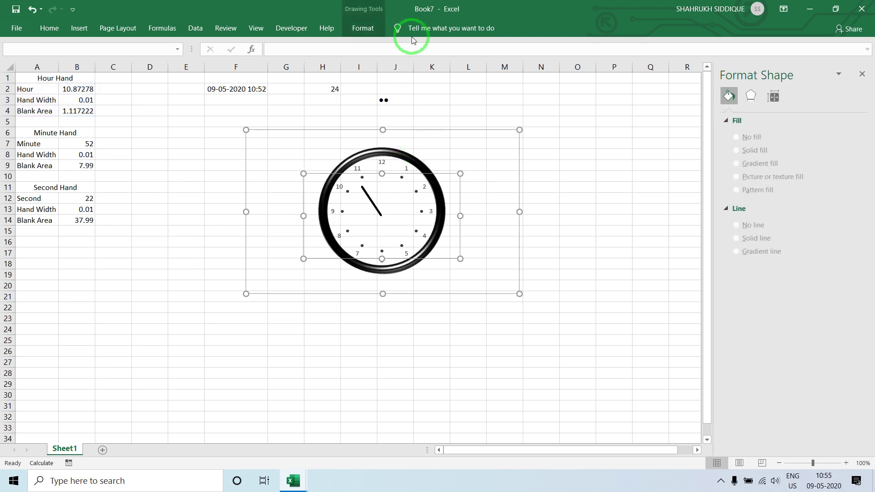
{"action": "left_click", "coordinate": [381, 27]}
{"action": "left_click", "coordinate": [764, 42]}
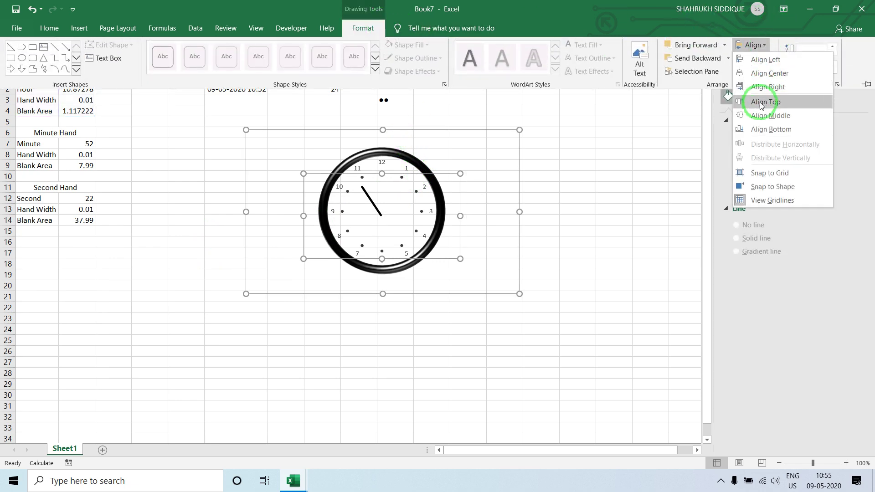
{"action": "left_click", "coordinate": [762, 118]}
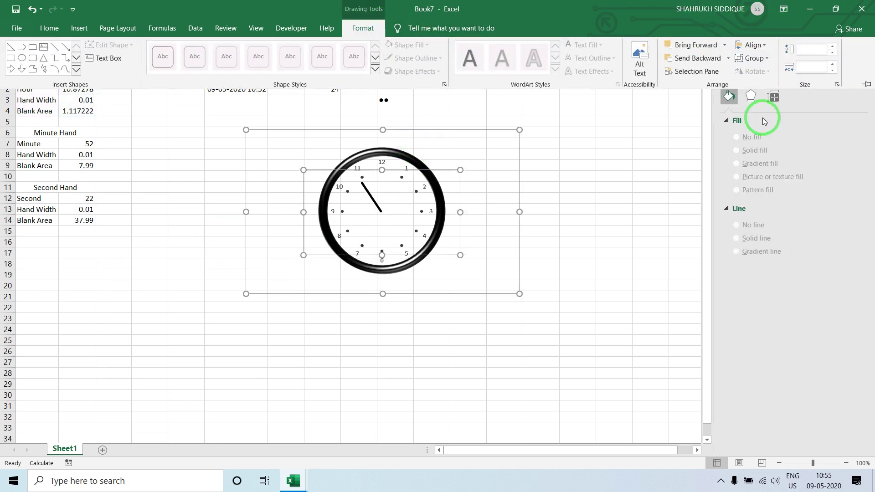
{"action": "left_click", "coordinate": [754, 45]}
{"action": "left_click", "coordinate": [766, 75]}
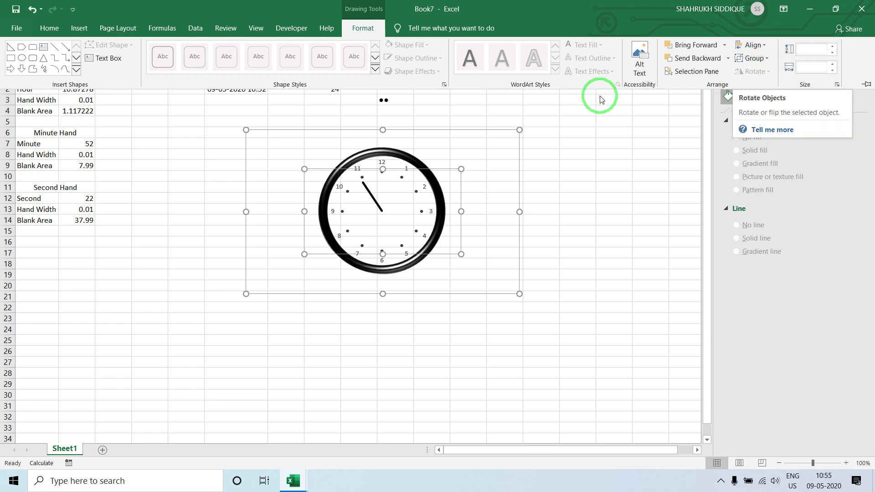
- Group the clock face and hour-hand charts, and deselect the group
{"action": "left_click", "coordinate": [751, 58]}
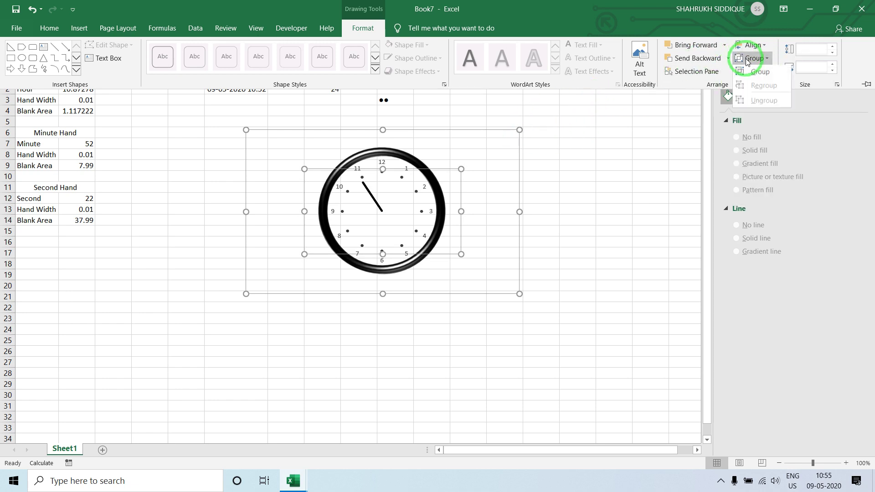
{"action": "left_click", "coordinate": [760, 75]}
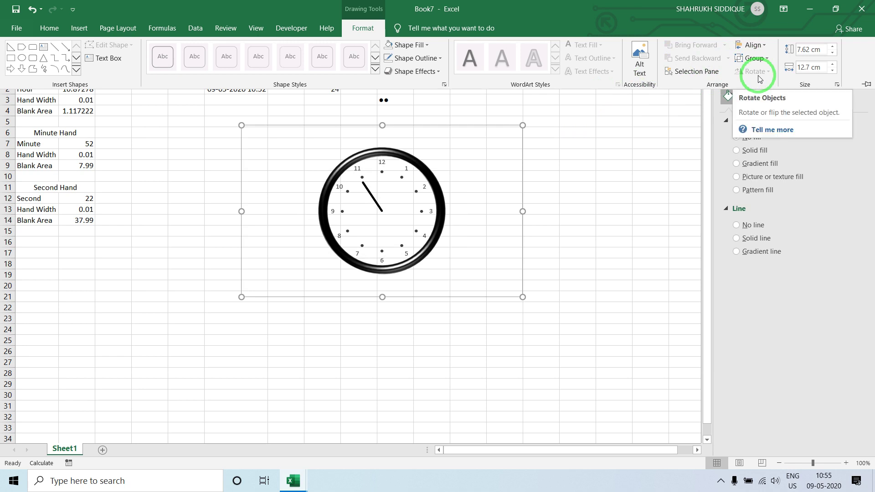
{"action": "left_click", "coordinate": [612, 136]}
{"action": "left_click", "coordinate": [616, 137]}
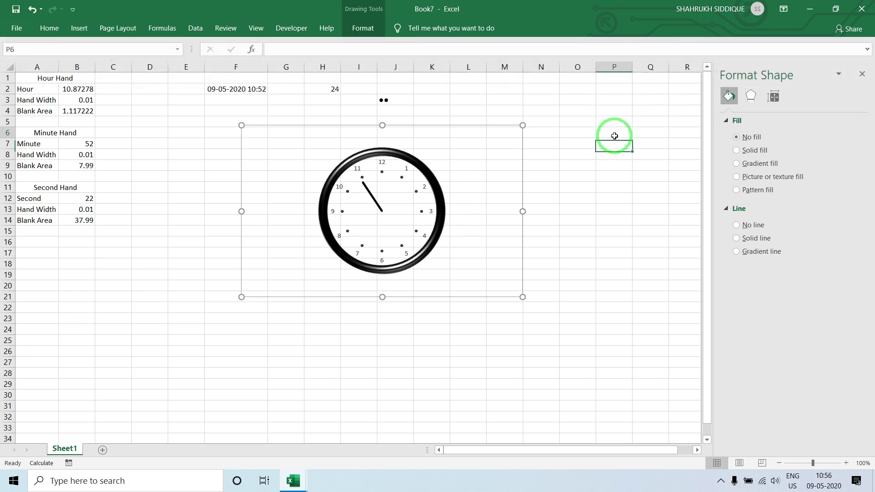
- Turn off the worksheet's gridlines
{"action": "left_click", "coordinate": [251, 35]}
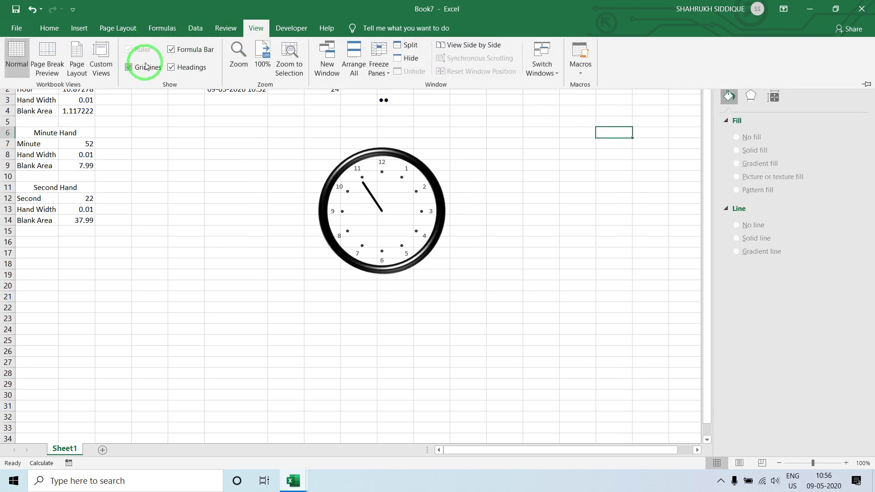
{"action": "left_click", "coordinate": [132, 64]}
{"action": "left_click", "coordinate": [199, 141]}
{"action": "left_click", "coordinate": [196, 137]}
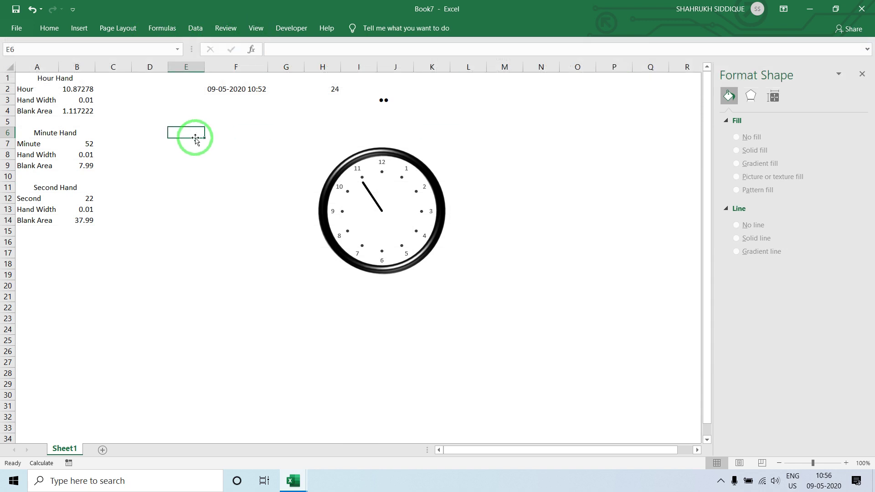
- Insert a 2-D pie chart from the Minute Hand data in A7:B9 and place it below the data, beside the clock
{"action": "left_click_drag", "start_coordinate": [37, 139], "coordinate": [85, 166]}
{"action": "left_click", "coordinate": [81, 31]}
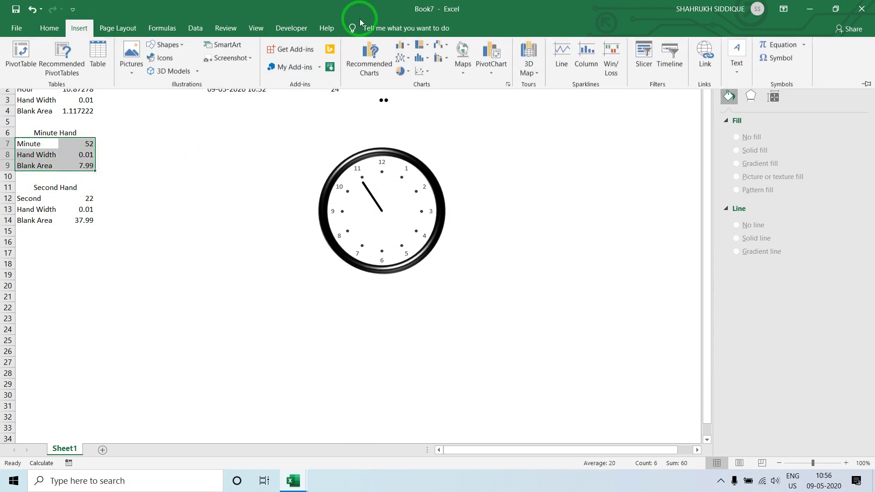
{"action": "left_click", "coordinate": [403, 71]}
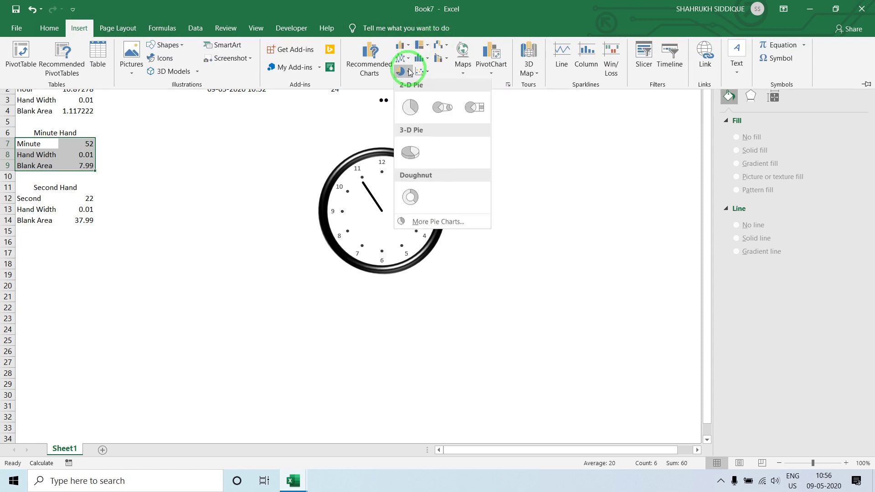
{"action": "left_click", "coordinate": [417, 119]}
{"action": "left_click_drag", "start_coordinate": [300, 181], "coordinate": [209, 225]}
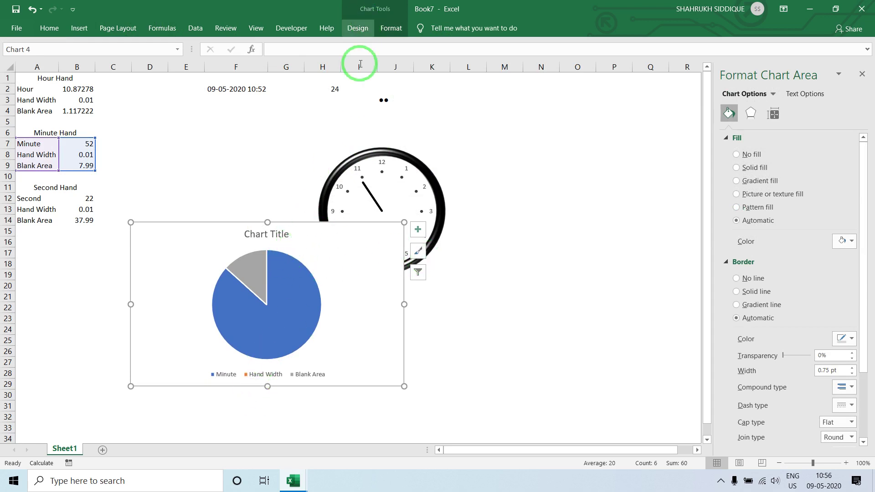
- Clear both the outline and the fill of all slices in the minute-hand pie chart
{"action": "left_click", "coordinate": [292, 287]}
{"action": "left_click", "coordinate": [397, 31]}
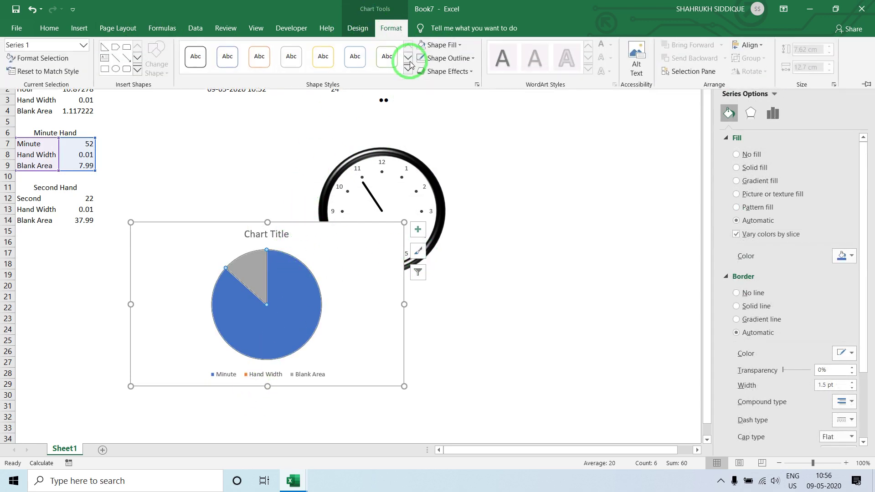
{"action": "left_click", "coordinate": [421, 58]}
{"action": "left_click", "coordinate": [436, 46]}
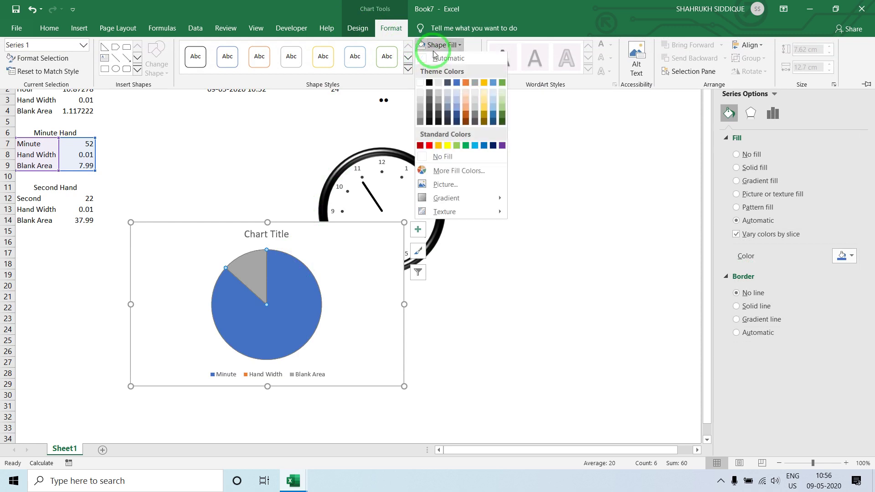
{"action": "left_click", "coordinate": [438, 158]}
{"action": "left_click", "coordinate": [318, 328]}
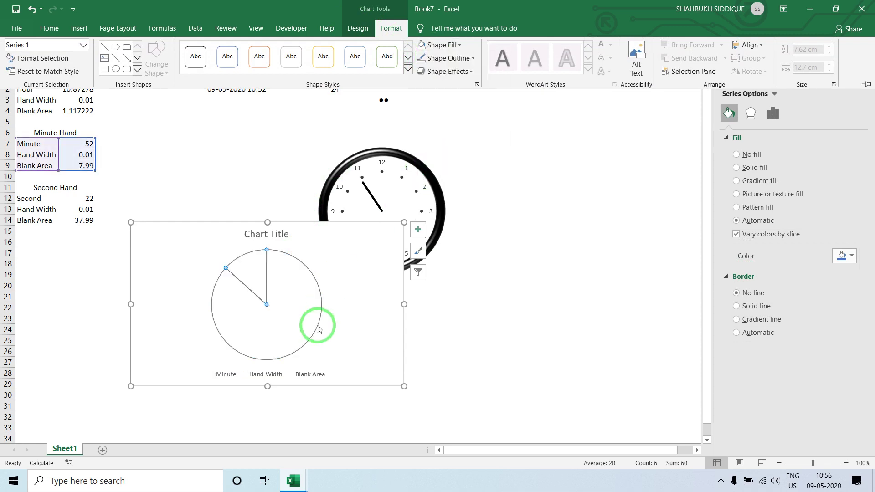
- Give the Hand Width legend entry of the minute-hand chart a solid orange fill from the standard colors
{"action": "left_click", "coordinate": [272, 378]}
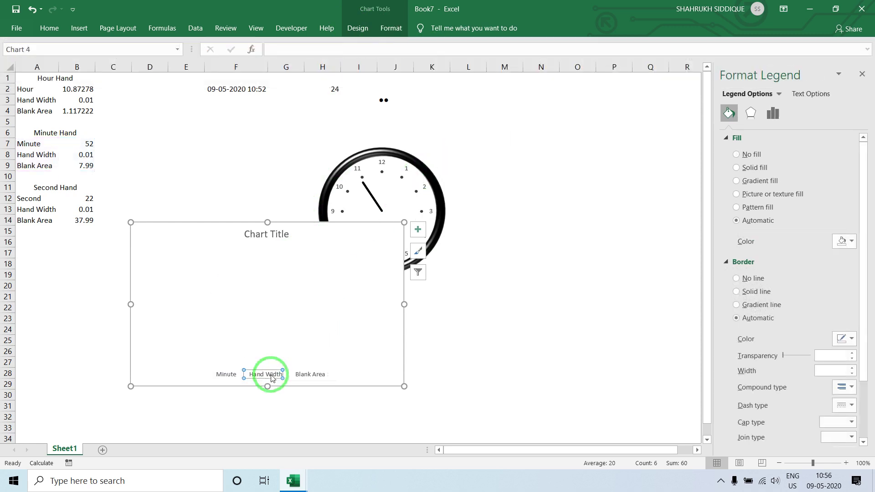
{"action": "left_click", "coordinate": [778, 171]}
{"action": "left_click", "coordinate": [860, 247]}
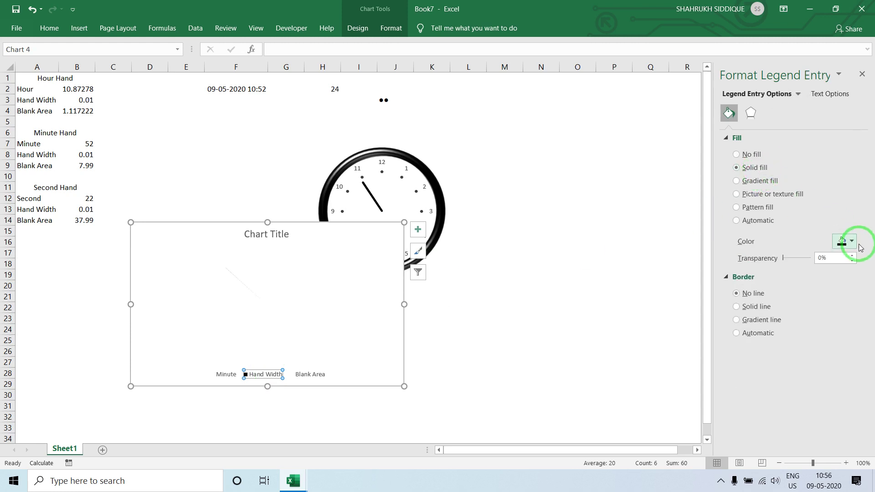
{"action": "left_click", "coordinate": [850, 248]}
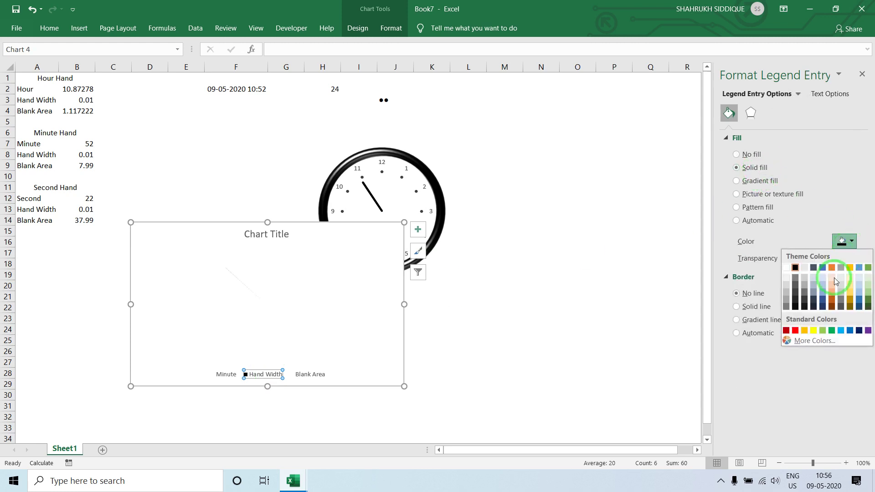
{"action": "left_click", "coordinate": [804, 331]}
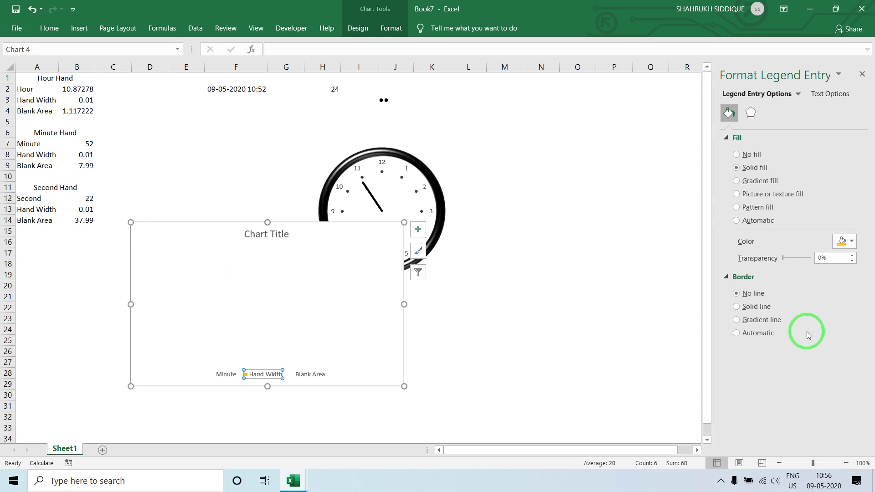
- Give the minute chart's Hand Width entry a solid orange border 2.5 pt wide, and deselect the chart
{"action": "left_click", "coordinate": [775, 308]}
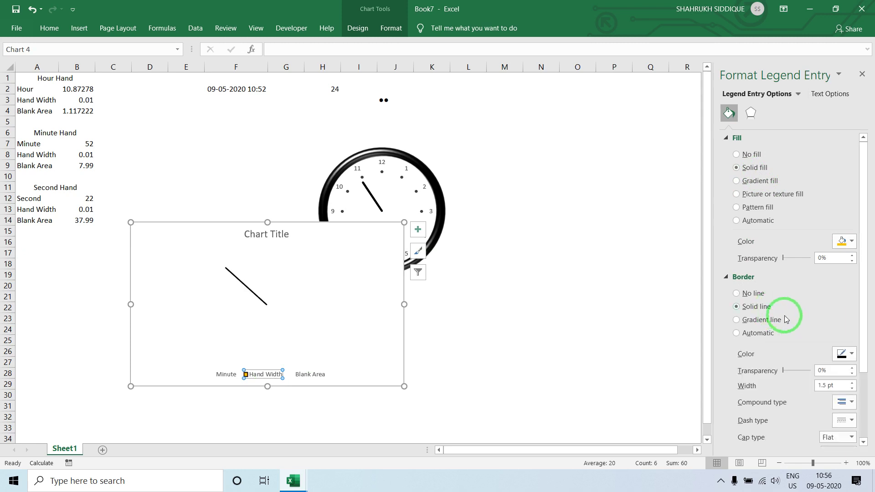
{"action": "left_click", "coordinate": [842, 355]}
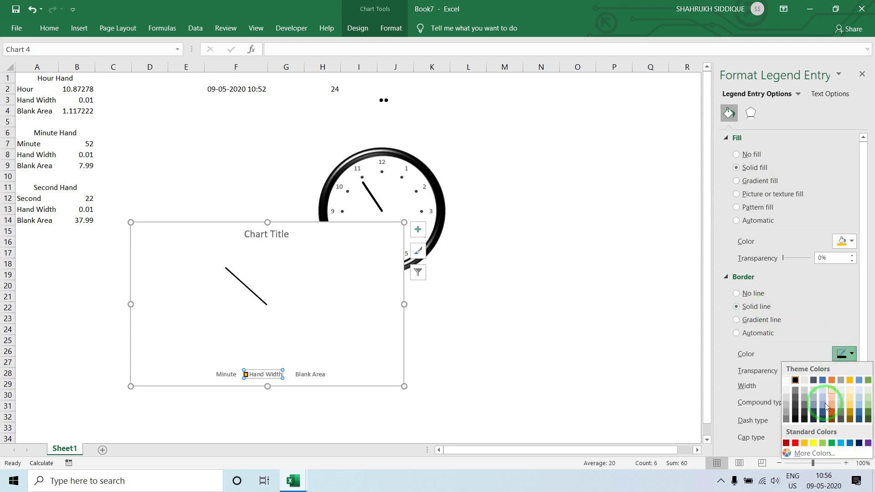
{"action": "left_click", "coordinate": [805, 443]}
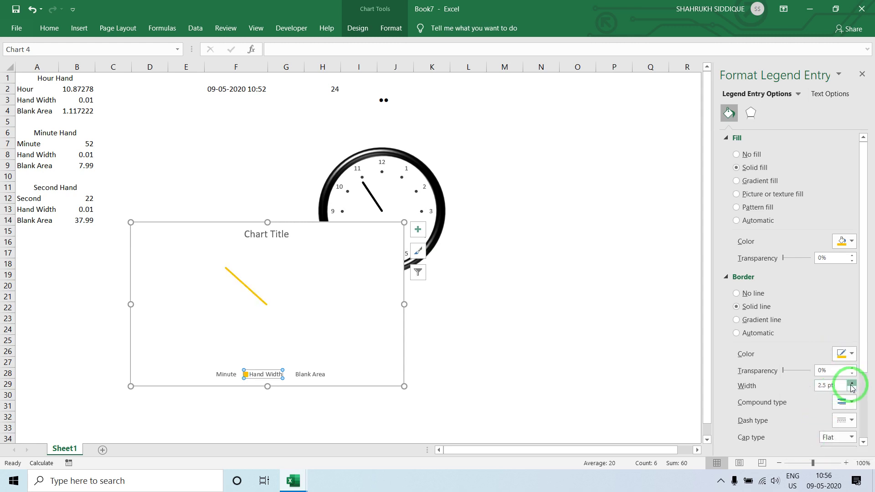
{"action": "left_click", "coordinate": [588, 232]}
- Remove the chart title and the legend from the minute-hand chart
{"action": "left_click", "coordinate": [246, 273]}
{"action": "left_click", "coordinate": [373, 231]}
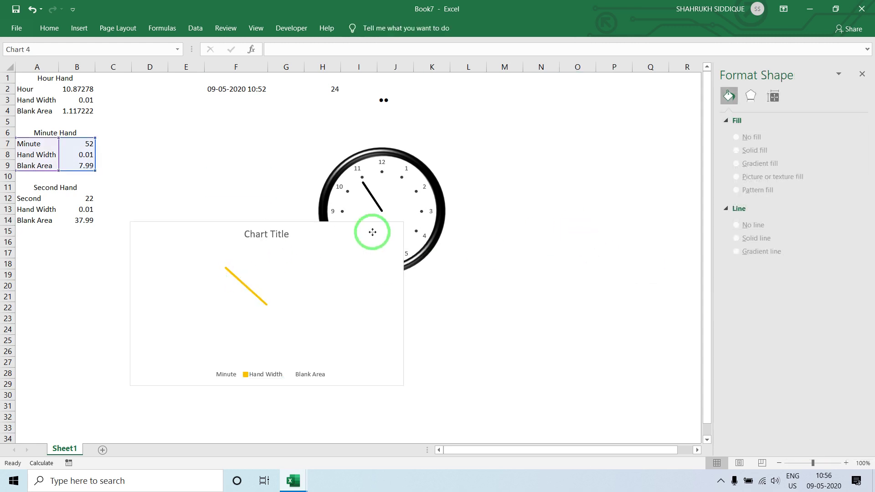
{"action": "left_click", "coordinate": [413, 230]}
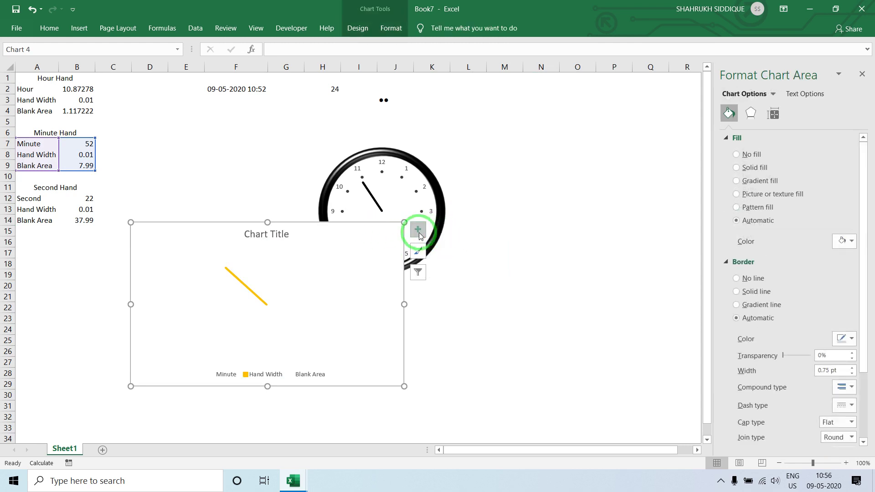
{"action": "left_click", "coordinate": [417, 231]}
{"action": "left_click", "coordinate": [465, 245]}
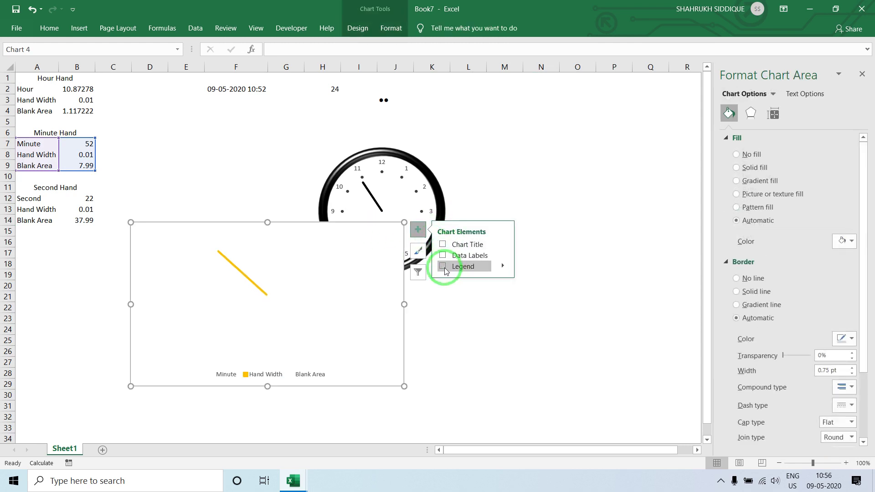
{"action": "left_click", "coordinate": [443, 267]}
- Set the minute-hand chart area to no fill and no outline
{"action": "left_click", "coordinate": [391, 28]}
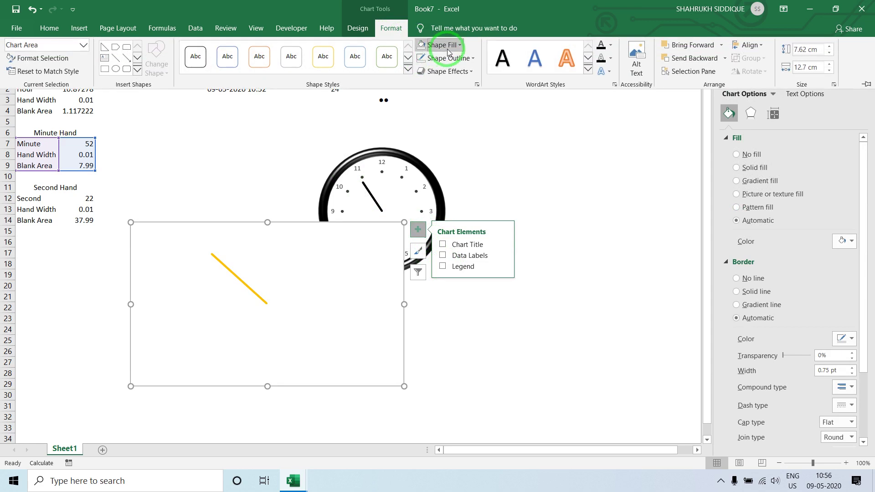
{"action": "left_click", "coordinate": [448, 50]}
{"action": "left_click", "coordinate": [444, 153]}
{"action": "left_click", "coordinate": [444, 59]}
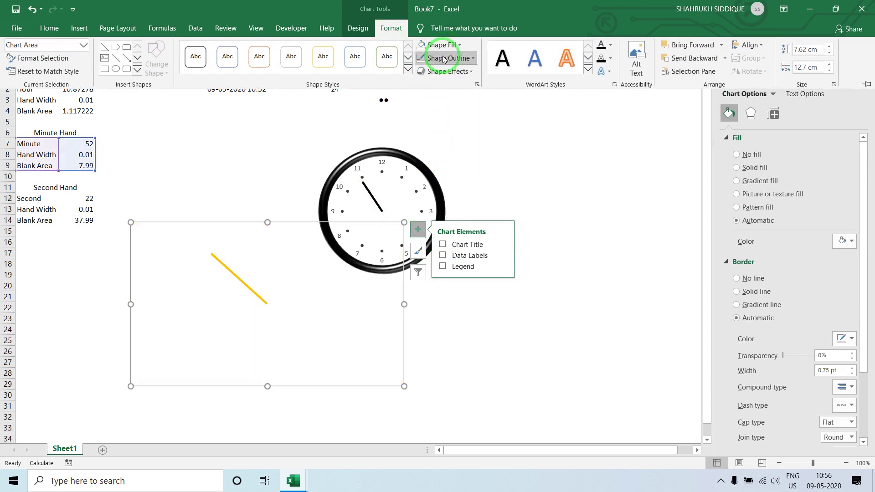
{"action": "left_click", "coordinate": [401, 186]}
{"action": "left_click", "coordinate": [228, 209]}
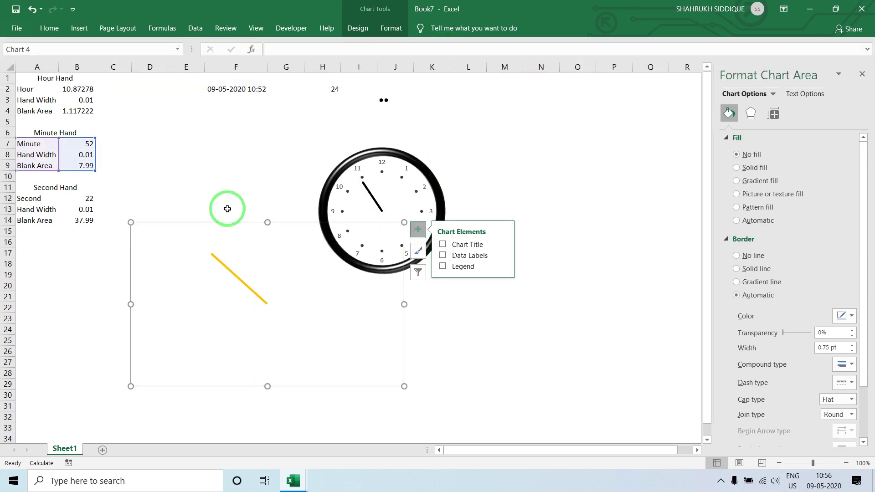
- Shrink the minute-hand chart to about half its size and place it over the clock face with the hand starting at the centre
{"action": "left_click", "coordinate": [414, 376]}
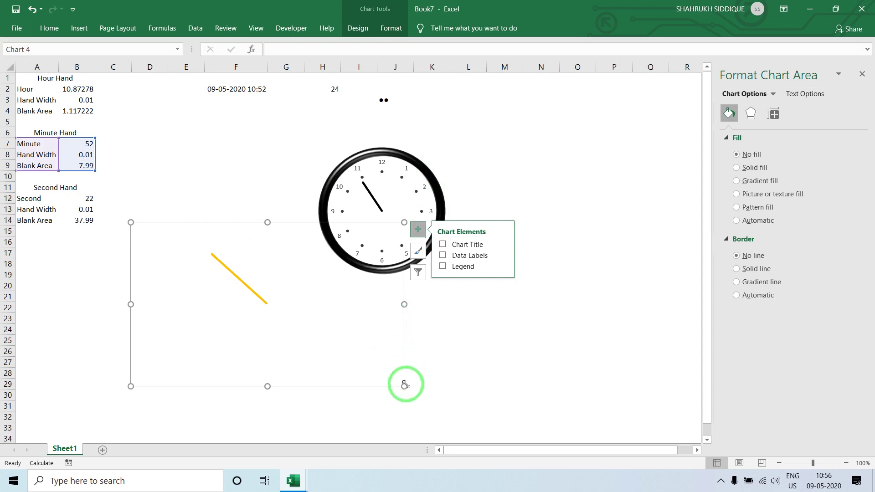
{"action": "left_click_drag", "start_coordinate": [405, 384], "coordinate": [276, 313]}
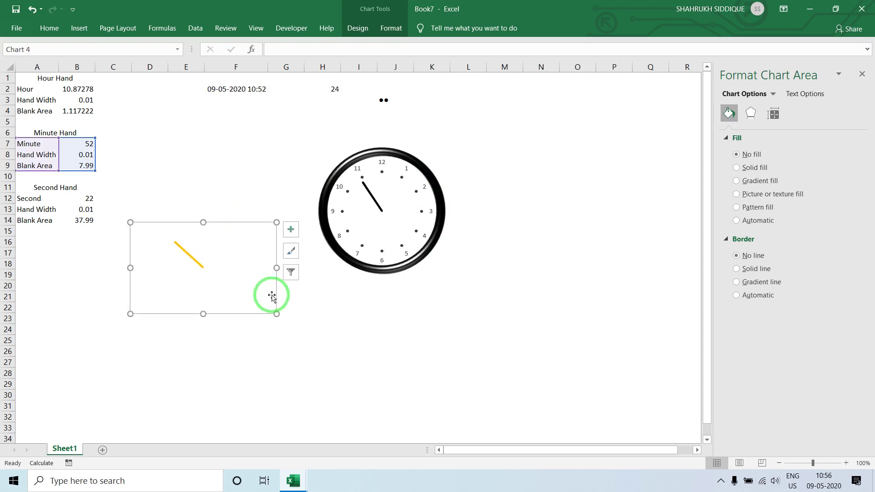
{"action": "left_click_drag", "start_coordinate": [242, 223], "coordinate": [416, 165]}
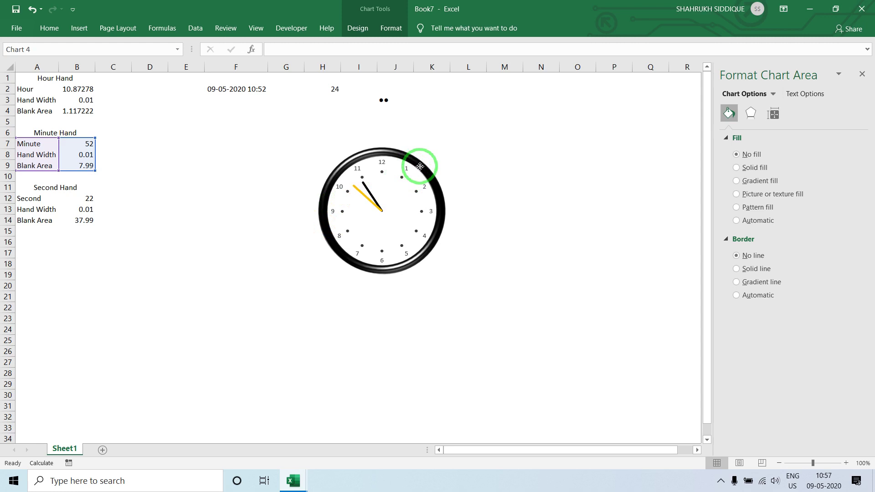
{"action": "left_click", "coordinate": [410, 121]}
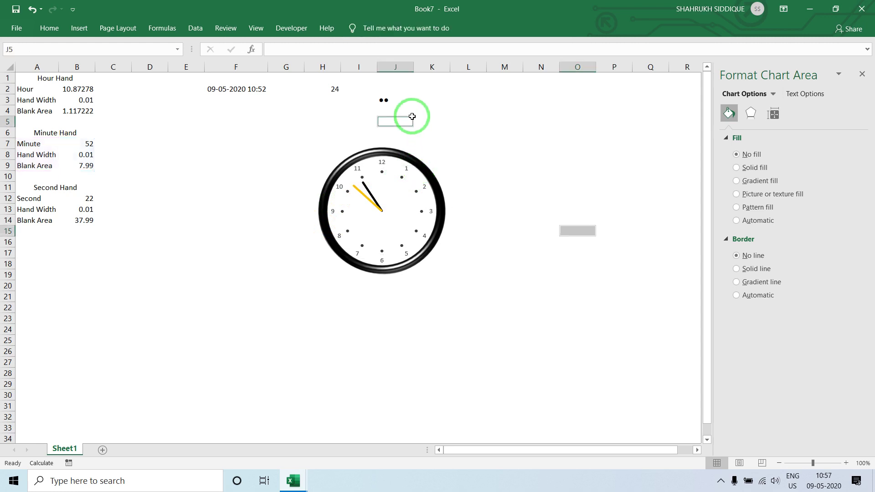
- Select the clock group together with the minute-hand chart, align them to middle and center, and deselect them
{"action": "left_click", "coordinate": [394, 197]}
{"action": "left_click", "coordinate": [406, 121]}
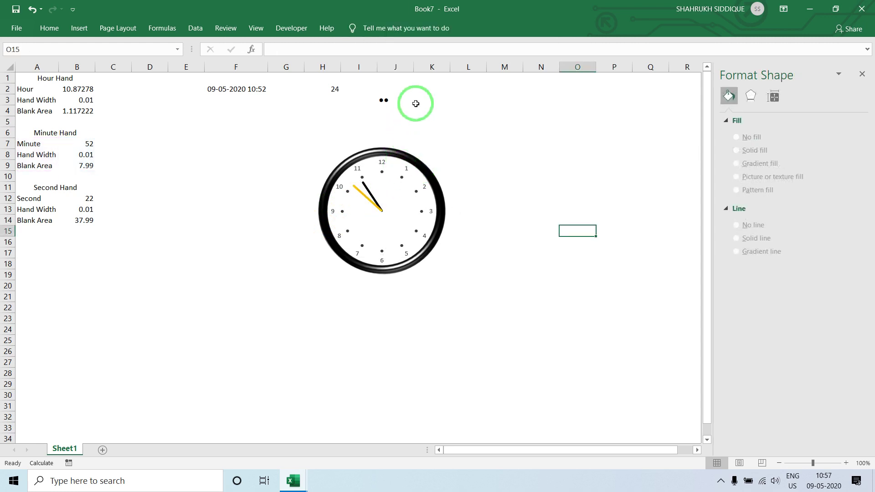
{"action": "left_click", "coordinate": [416, 103]}
{"action": "left_click", "coordinate": [406, 133]}
{"action": "left_click", "coordinate": [372, 206]}
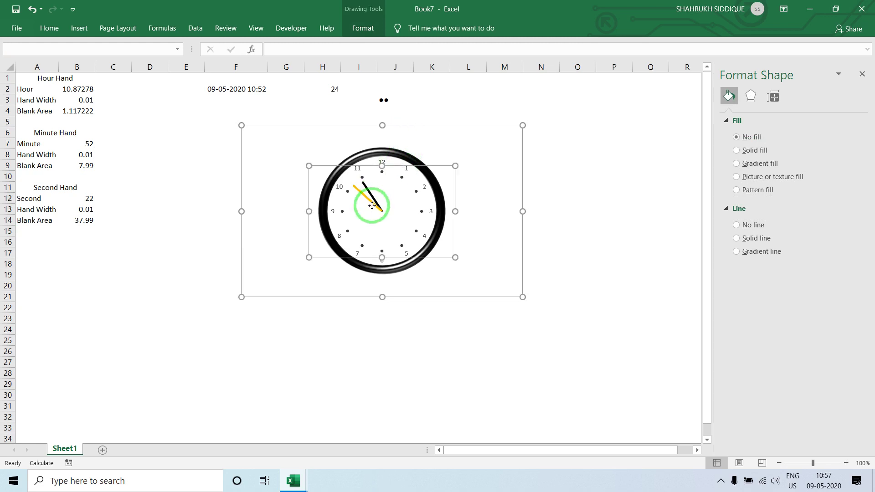
{"action": "left_click", "coordinate": [376, 34]}
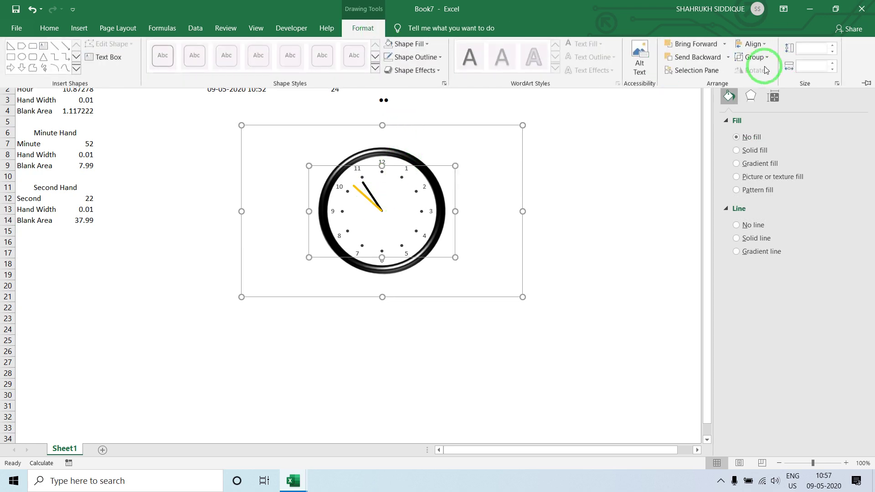
{"action": "left_click", "coordinate": [753, 44]}
{"action": "left_click", "coordinate": [777, 109]}
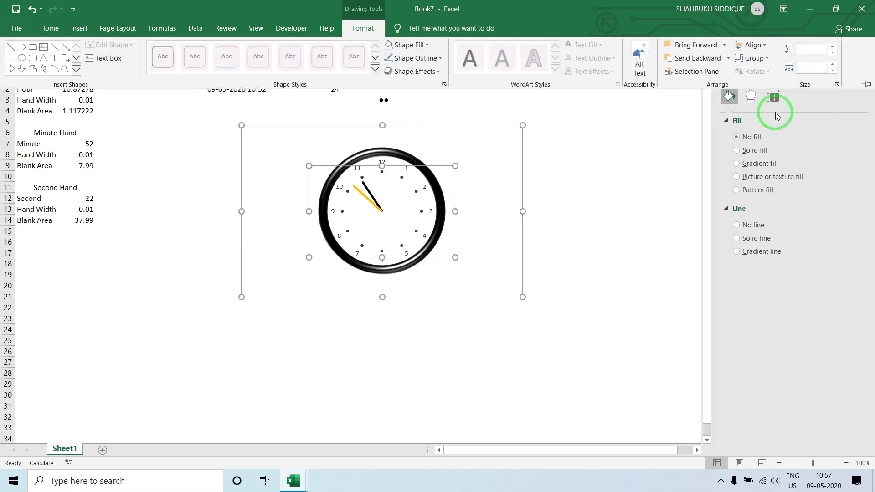
{"action": "left_click", "coordinate": [760, 40]}
{"action": "left_click", "coordinate": [772, 75]}
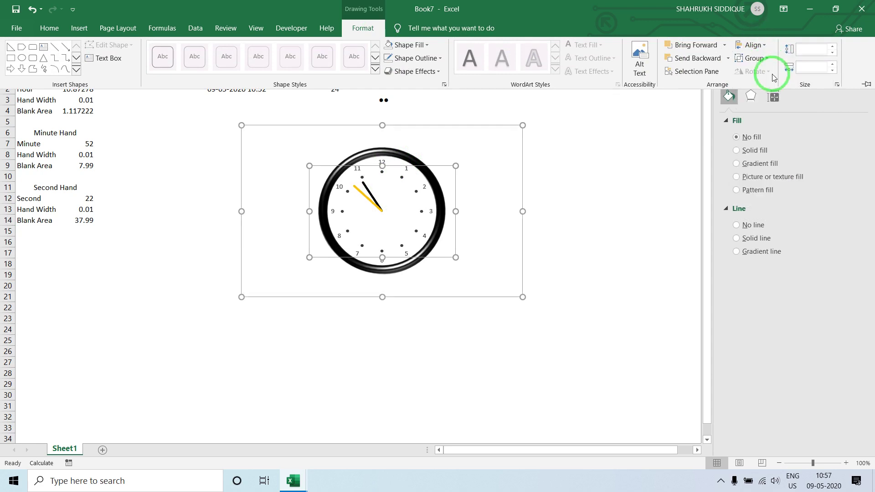
{"action": "left_click", "coordinate": [686, 105]}
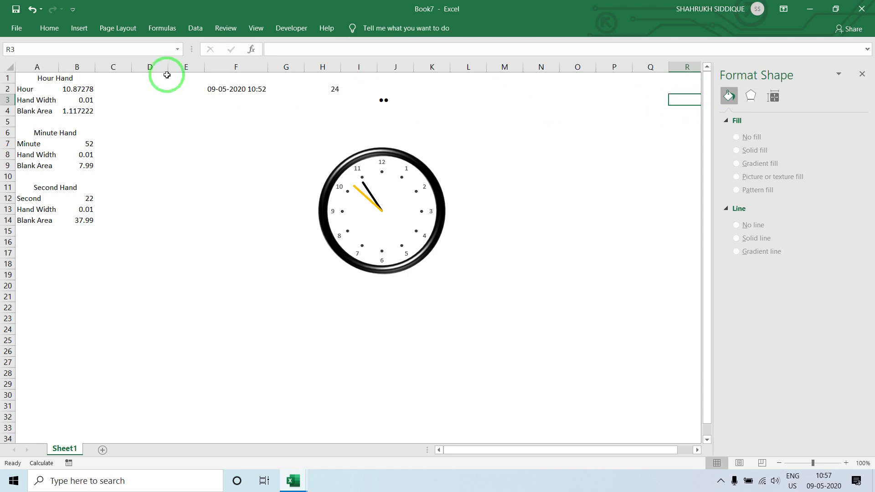
- Insert a 2-D pie chart from the Second Hand data in A12:B14 and move it down beside the data
{"action": "left_click_drag", "start_coordinate": [40, 198], "coordinate": [78, 221]}
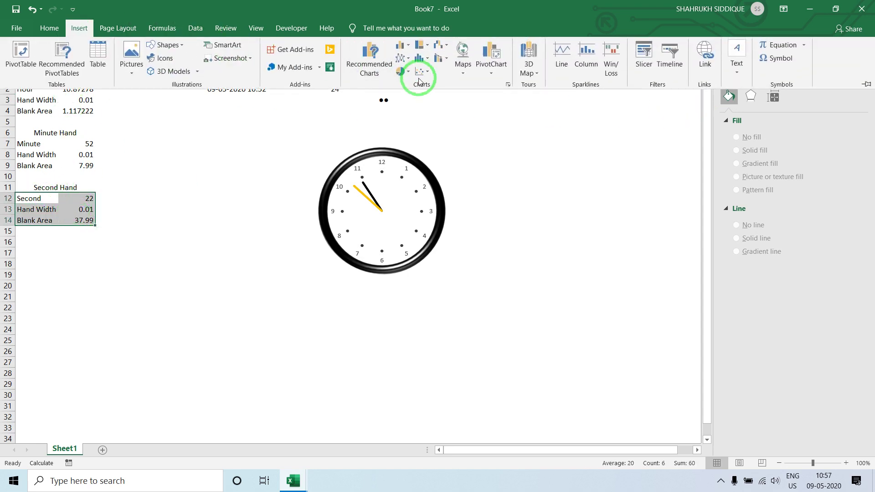
{"action": "left_click", "coordinate": [401, 72]}
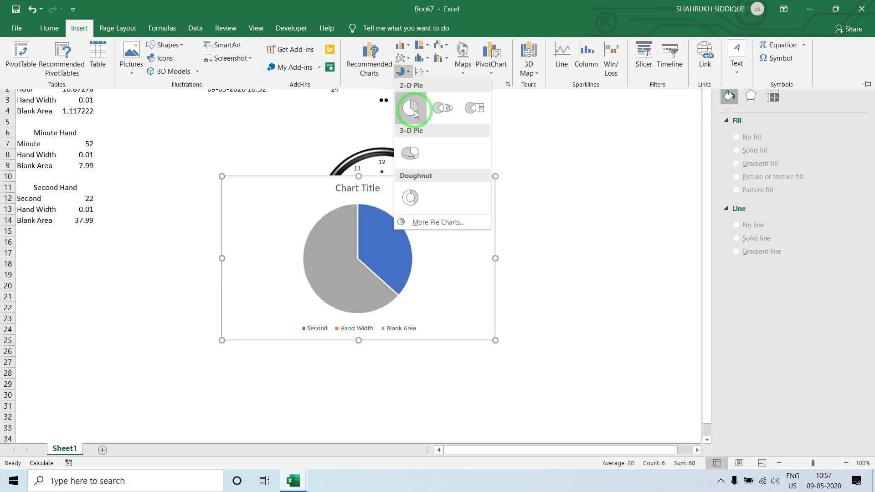
{"action": "left_click", "coordinate": [414, 110]}
{"action": "left_click_drag", "start_coordinate": [226, 196], "coordinate": [154, 261]}
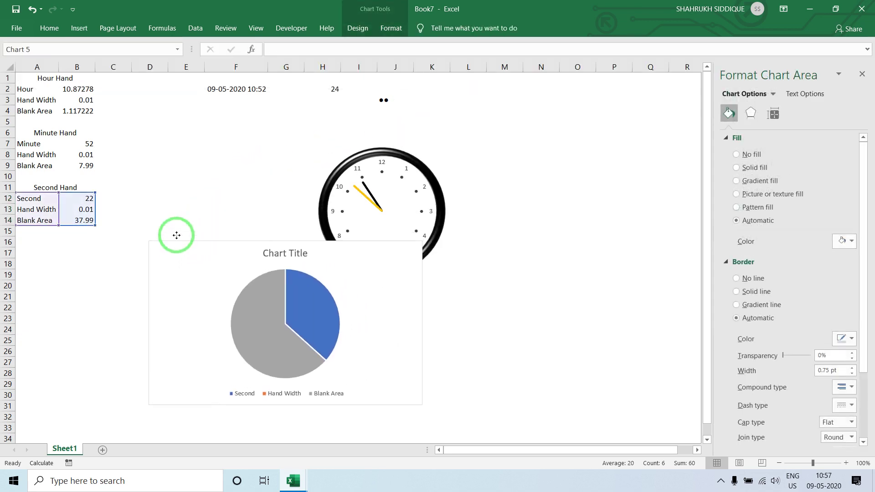
- Remove the outline and fill from all slices of the second-hand pie chart
{"action": "left_click", "coordinate": [319, 277]}
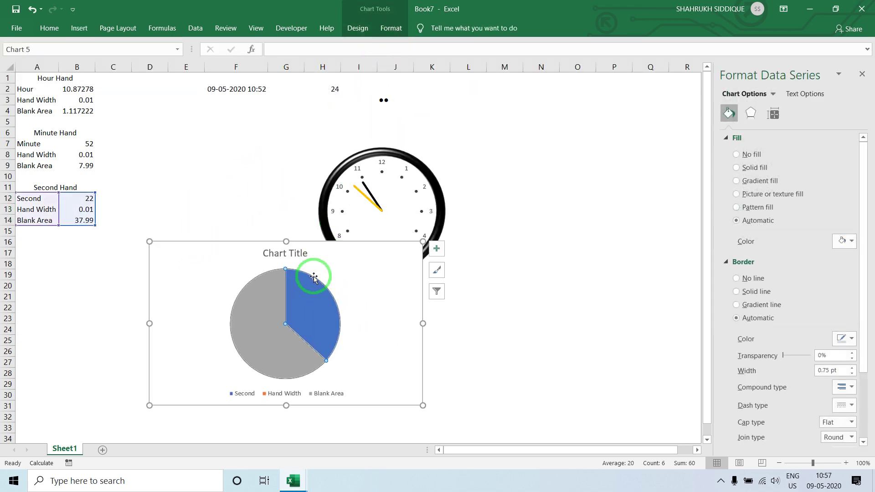
{"action": "left_click", "coordinate": [392, 28]}
{"action": "left_click", "coordinate": [444, 58]}
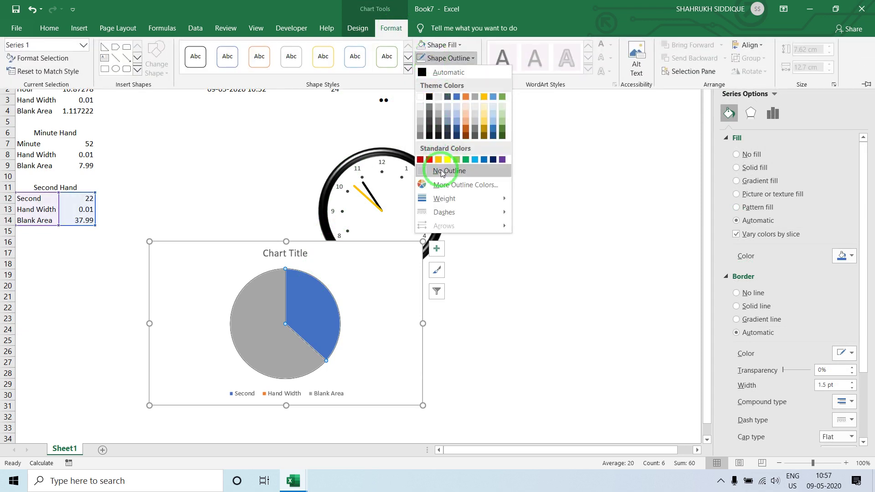
{"action": "left_click", "coordinate": [440, 169]}
{"action": "left_click", "coordinate": [440, 45]}
{"action": "left_click", "coordinate": [447, 150]}
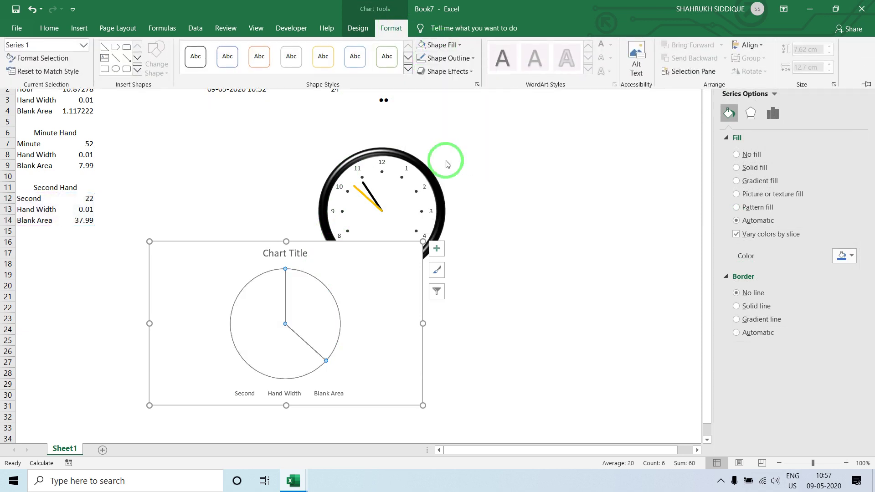
- Give the Hand Width legend entry of the second-hand chart a solid red fill
{"action": "left_click", "coordinate": [287, 393]}
{"action": "left_click", "coordinate": [287, 393]}
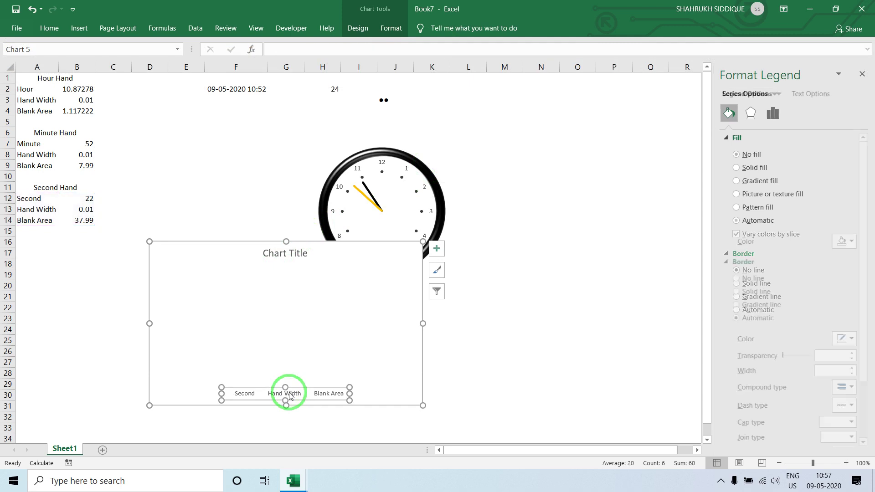
{"action": "left_click", "coordinate": [287, 393]}
{"action": "left_click", "coordinate": [765, 168]}
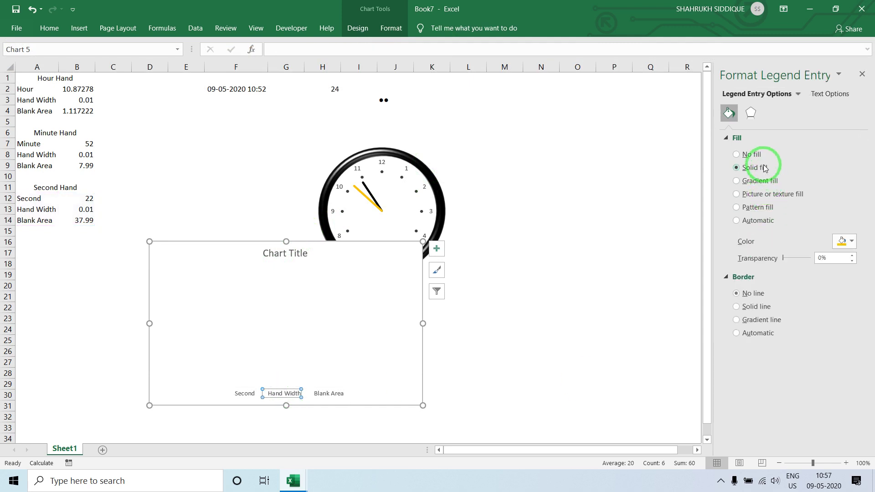
{"action": "left_click", "coordinate": [852, 242]}
{"action": "left_click", "coordinate": [797, 334]}
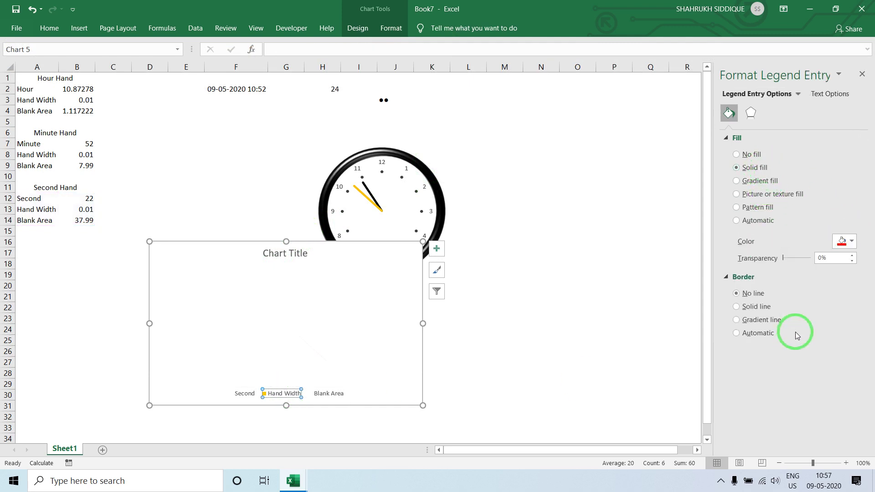
- Give the second chart's Hand Width entry a solid red border 2.5 pt wide, and deselect the chart
{"action": "left_click", "coordinate": [840, 355]}
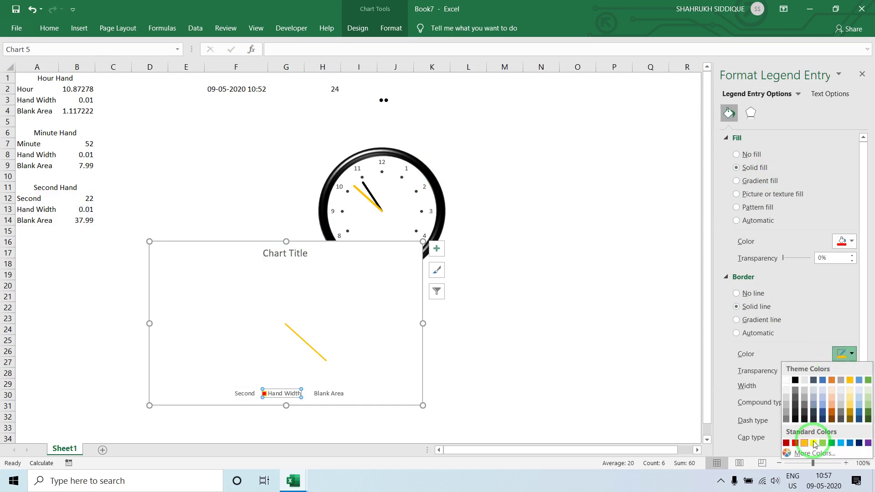
{"action": "left_click", "coordinate": [796, 444]}
{"action": "left_click", "coordinate": [850, 384]}
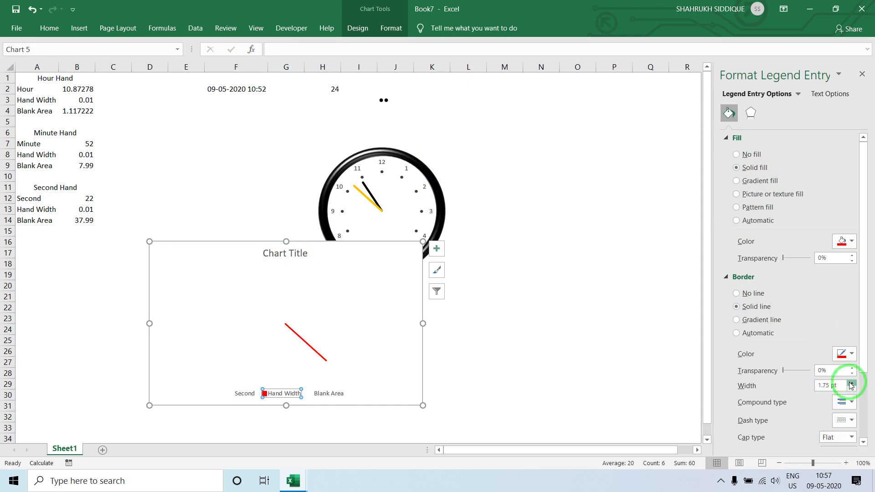
{"action": "left_click", "coordinate": [579, 371]}
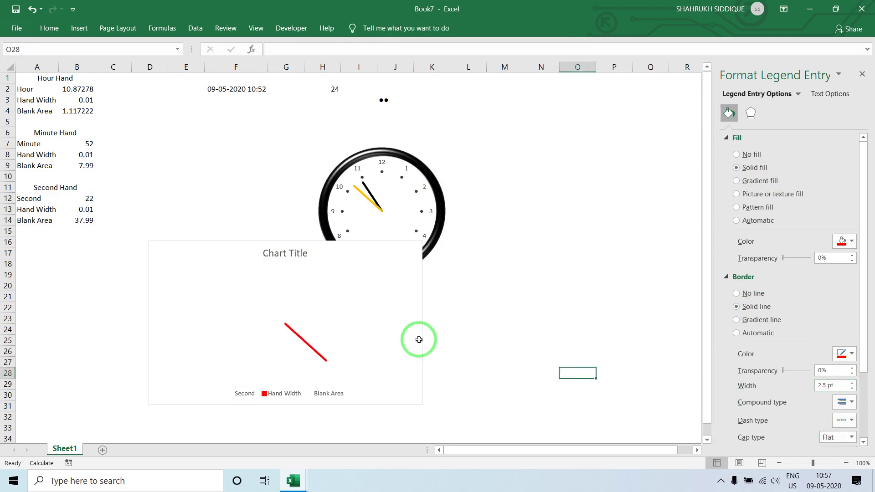
- Remove the title and legend from the second-hand pie chart
{"action": "left_click", "coordinate": [348, 328]}
{"action": "left_click", "coordinate": [437, 248]}
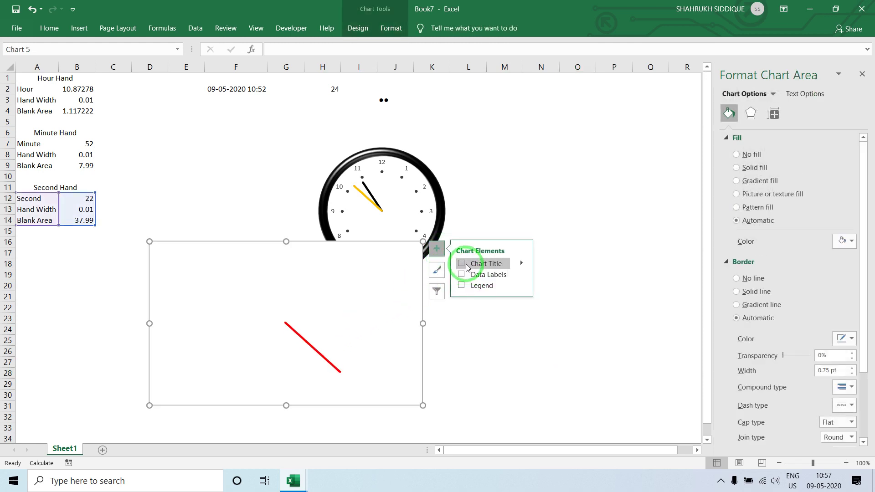
{"action": "left_click", "coordinate": [465, 266]}
- Set the second-hand chart's area to no fill and no outline
{"action": "left_click", "coordinate": [439, 45]}
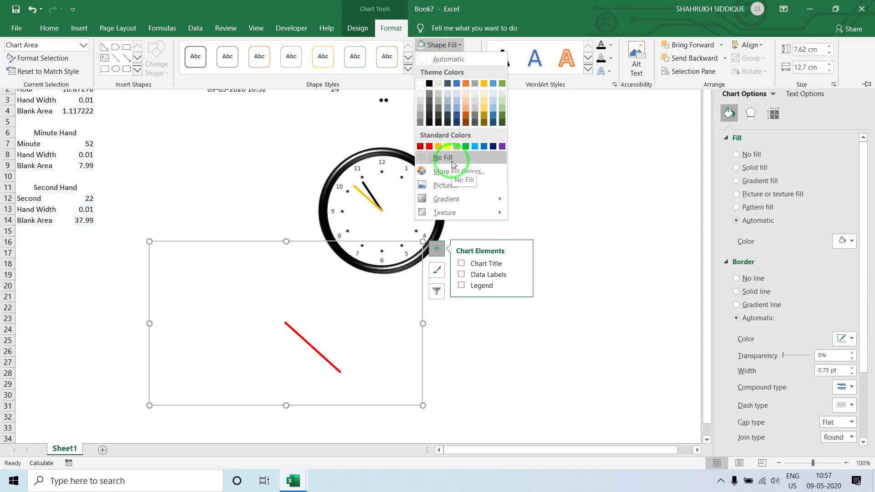
{"action": "left_click", "coordinate": [452, 160]}
{"action": "left_click", "coordinate": [444, 58]}
{"action": "left_click", "coordinate": [447, 198]}
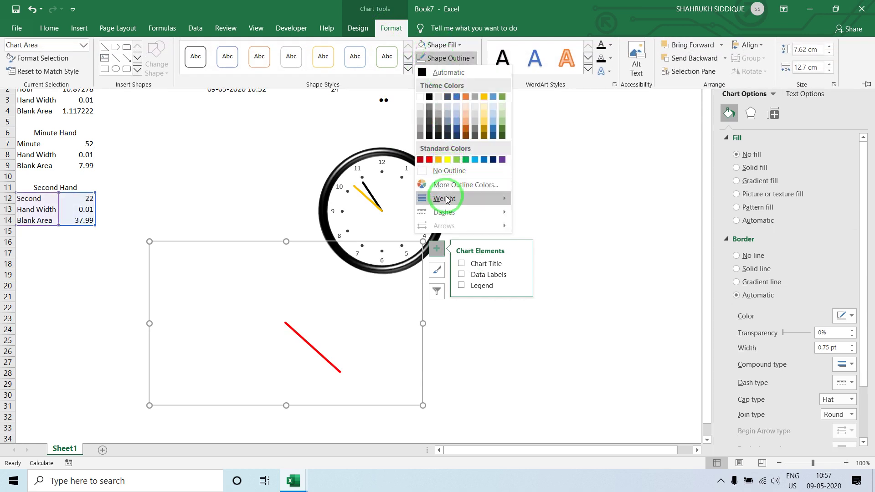
{"action": "left_click", "coordinate": [449, 171]}
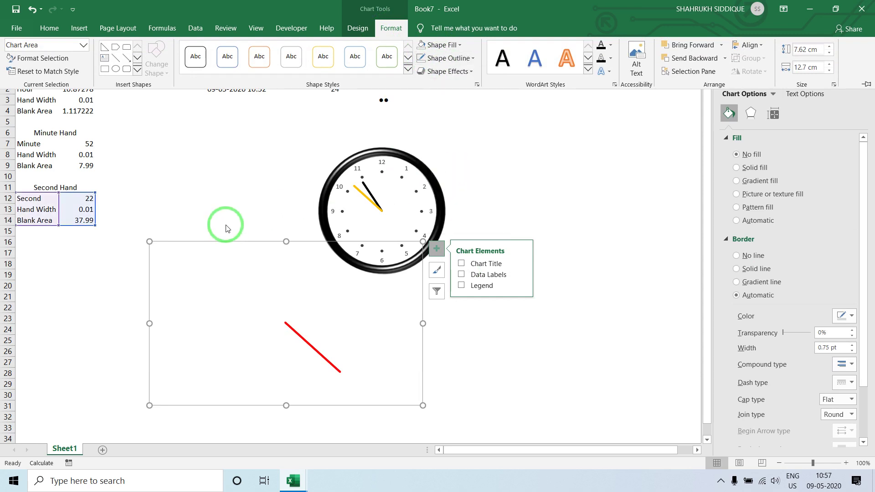
- Shrink the second-hand chart proportionally and place it over the clock face with the hand's pivot at the clock centre
{"action": "left_click", "coordinate": [228, 240]}
{"action": "left_click_drag", "start_coordinate": [228, 240], "coordinate": [230, 218]}
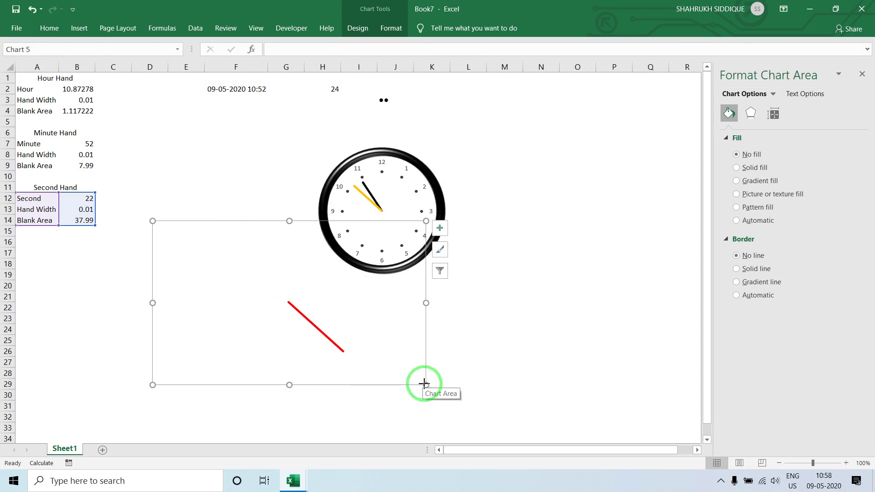
{"action": "left_click_drag", "start_coordinate": [424, 383], "coordinate": [372, 353]}
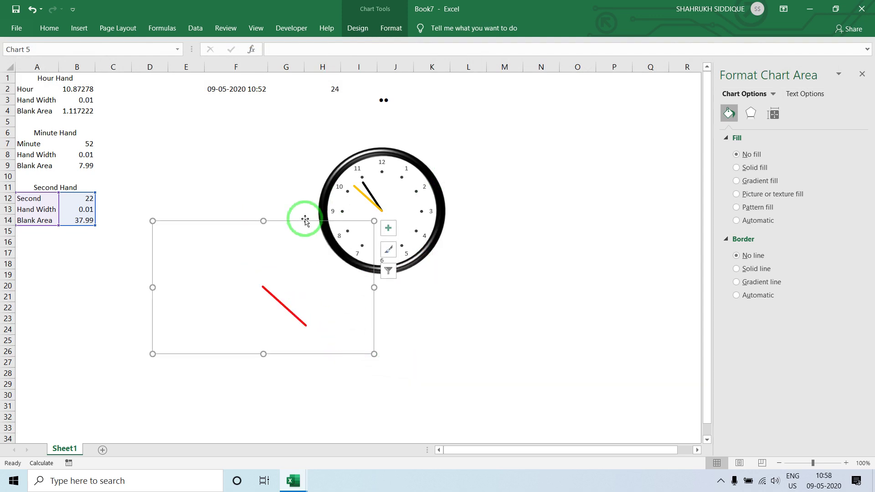
{"action": "left_click_drag", "start_coordinate": [305, 220], "coordinate": [232, 267]}
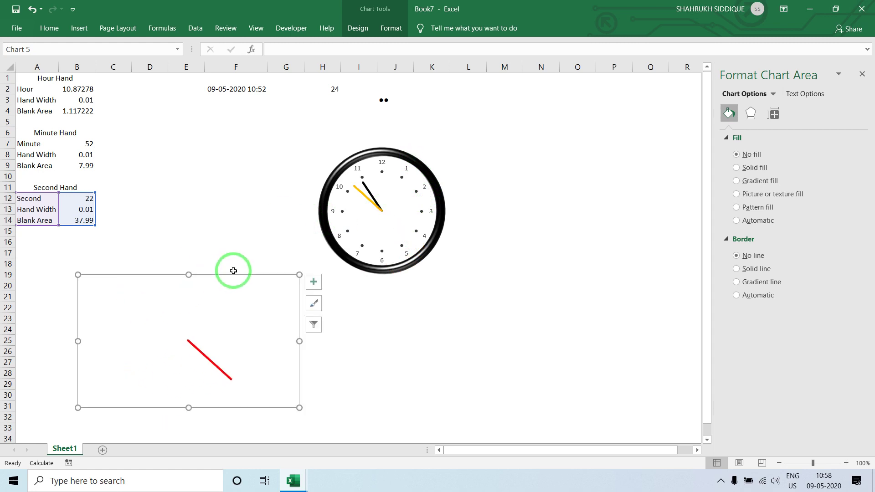
{"action": "left_click_drag", "start_coordinate": [297, 407], "coordinate": [260, 384]}
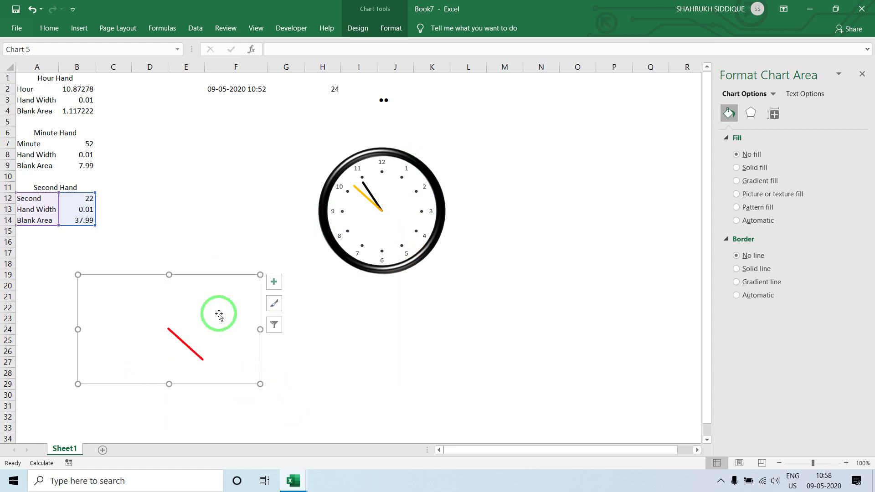
{"action": "left_click_drag", "start_coordinate": [224, 275], "coordinate": [436, 156]}
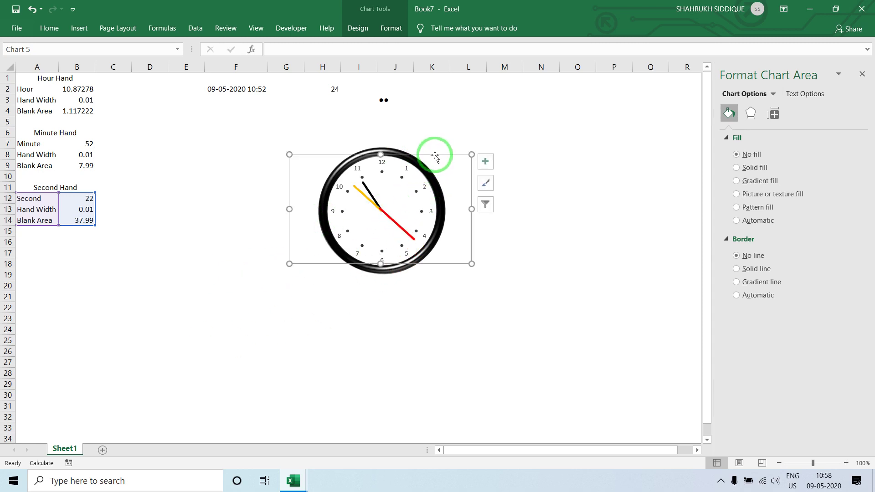
{"action": "left_click", "coordinate": [448, 100]}
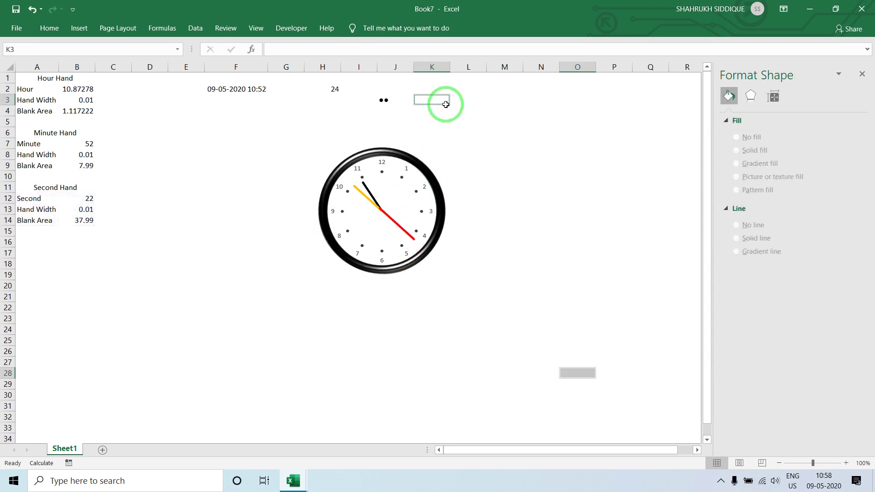
- Align the second-hand chart and the clock group by middle and centre, and group them together
{"action": "left_click", "coordinate": [403, 149]}
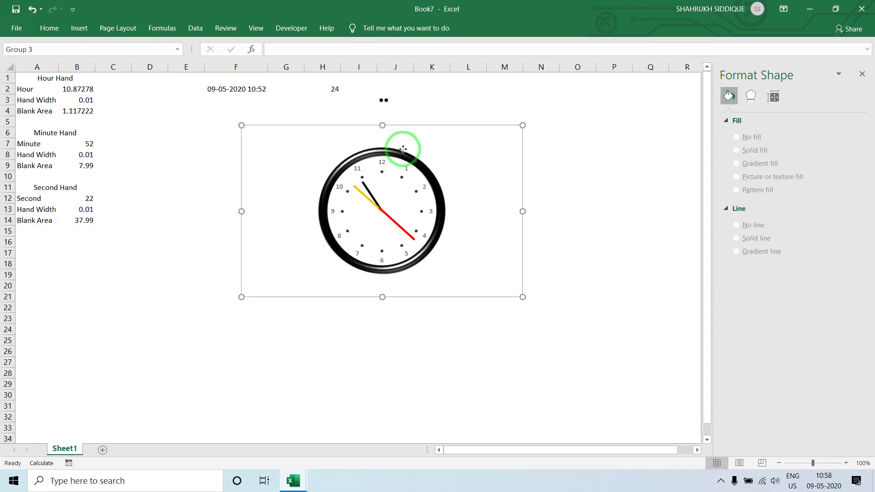
{"action": "left_click", "coordinate": [382, 206]}
{"action": "left_click", "coordinate": [370, 26]}
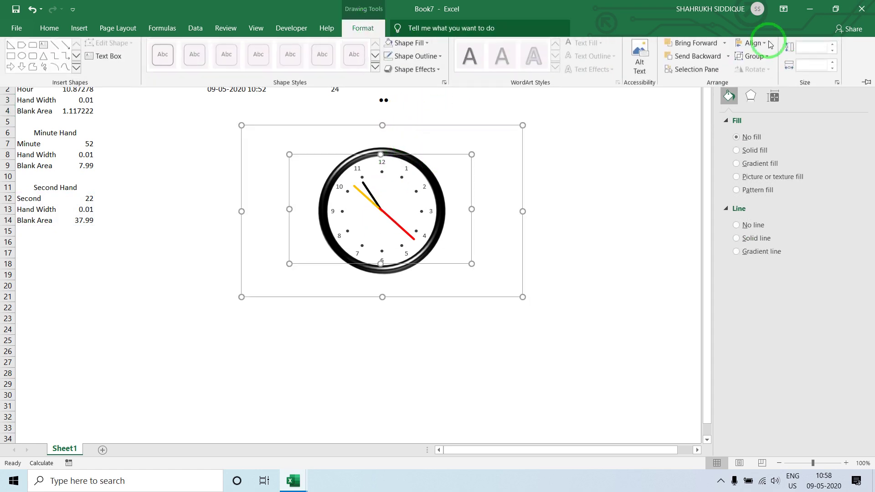
{"action": "left_click", "coordinate": [752, 45]}
{"action": "left_click", "coordinate": [771, 119]}
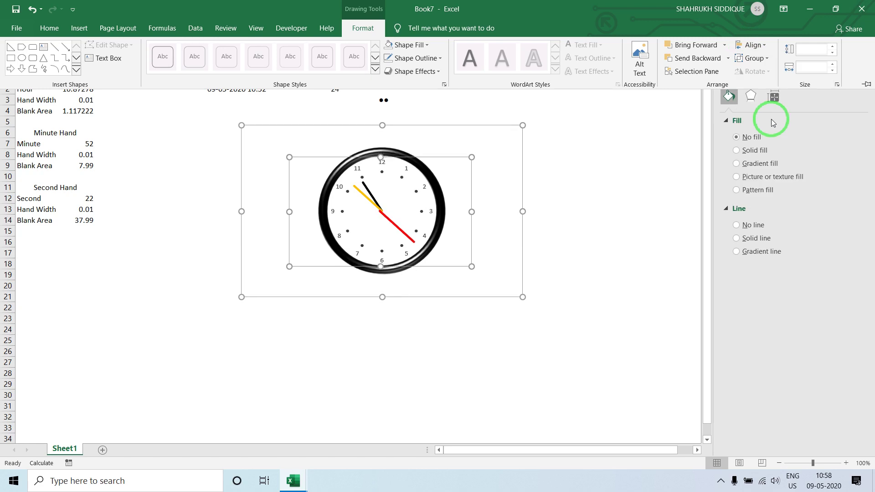
{"action": "left_click", "coordinate": [754, 45]}
{"action": "left_click", "coordinate": [771, 74]}
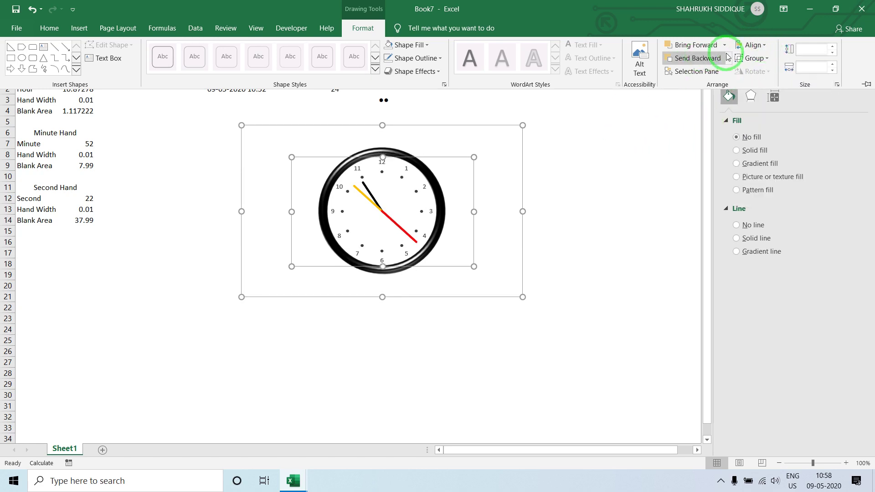
{"action": "left_click", "coordinate": [755, 59]}
{"action": "left_click", "coordinate": [760, 73]}
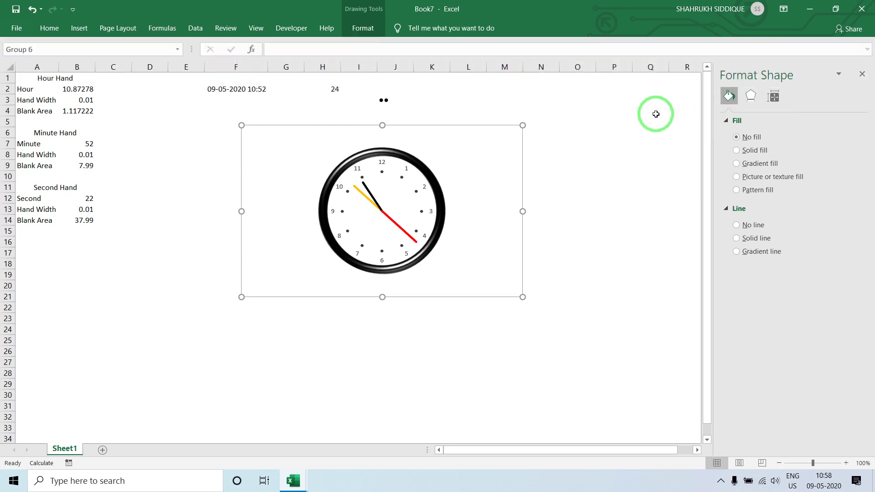
- Recalculate the sheet several times to update the clock hands to the current time
{"action": "key", "text": "F9"}
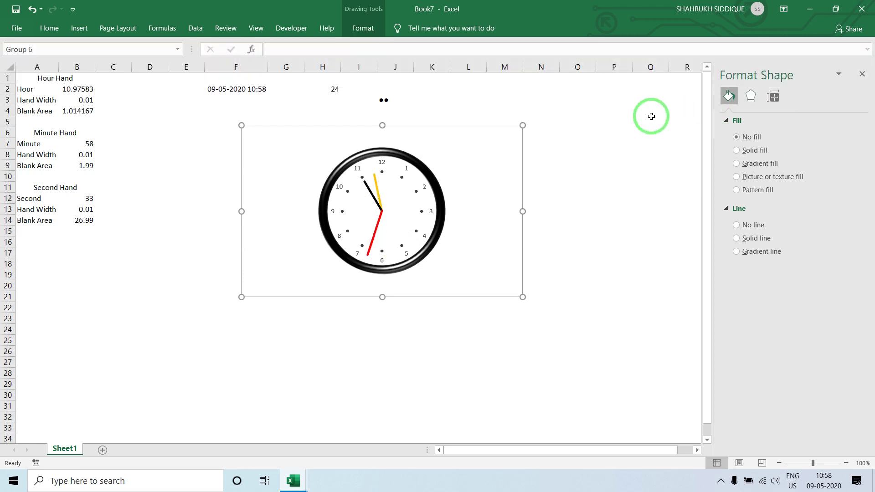
{"action": "key", "text": "F9"}
{"action": "key", "text": "F9"}
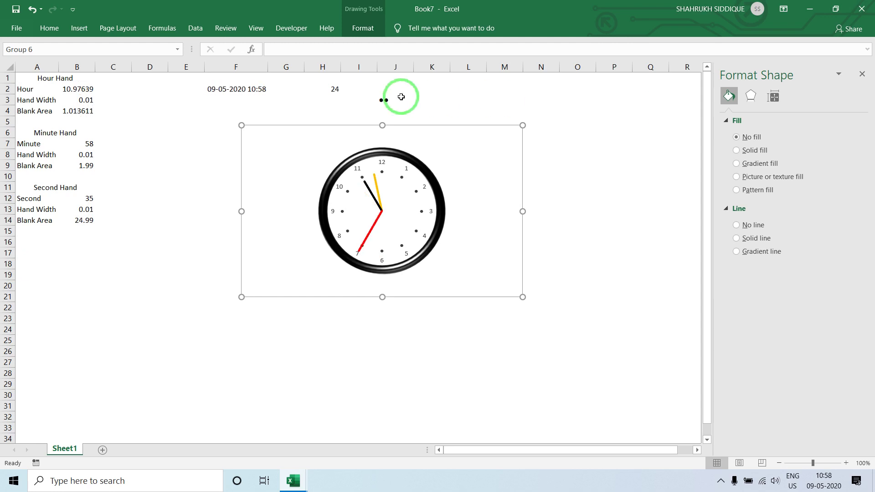
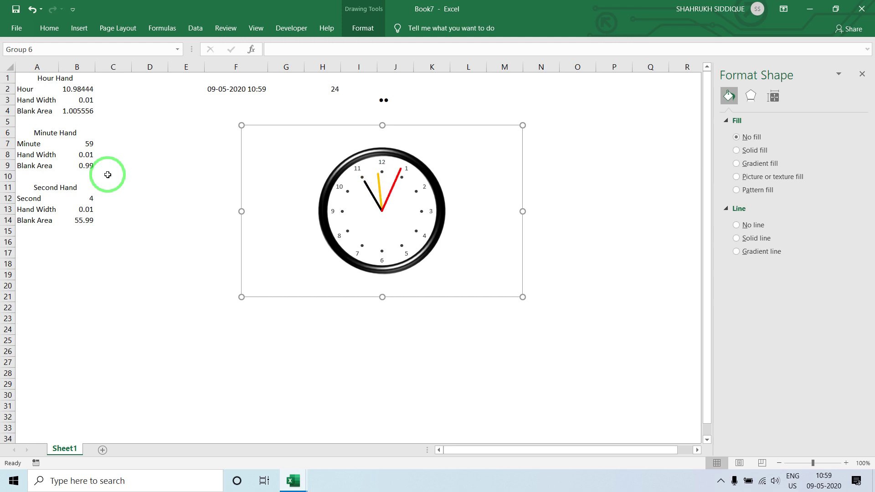
- Draw a small circle about 0.89 cm in diameter beside the Second Hand data using the Oval shape
{"action": "left_click", "coordinate": [198, 176]}
{"action": "left_click", "coordinate": [78, 27]}
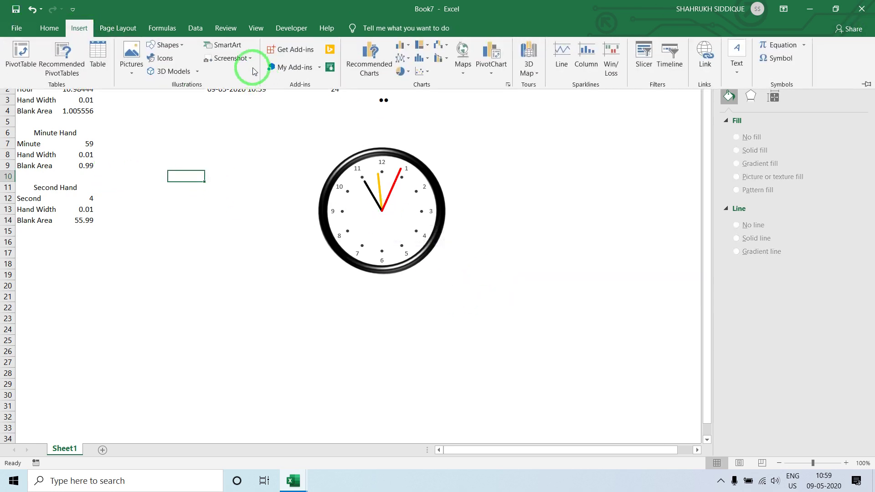
{"action": "left_click", "coordinate": [180, 48]}
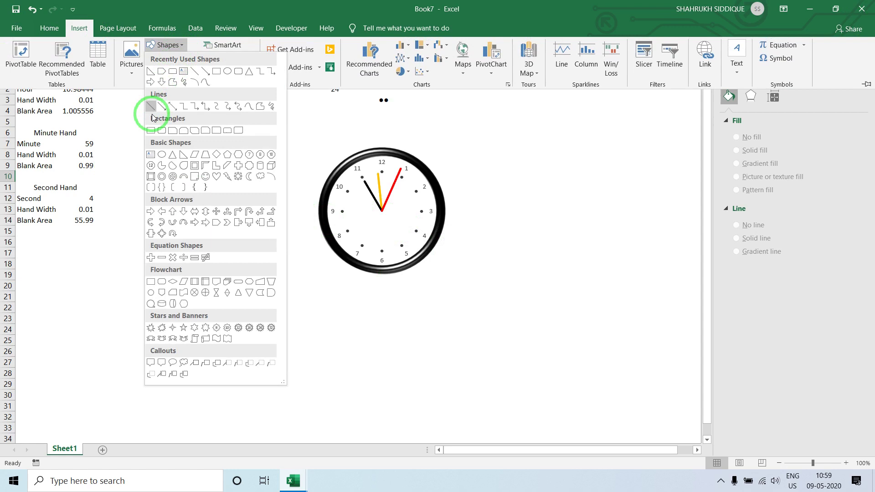
{"action": "left_click", "coordinate": [164, 158]}
{"action": "left_click", "coordinate": [162, 192]}
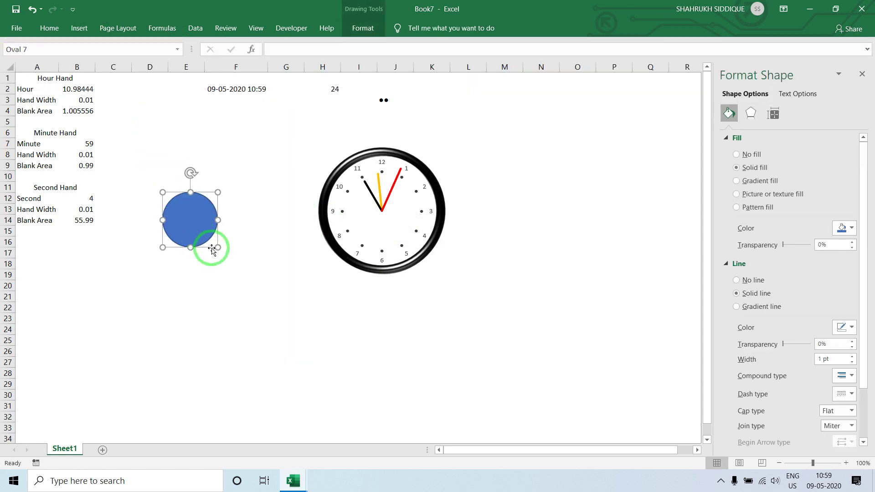
{"action": "left_click_drag", "start_coordinate": [217, 247], "coordinate": [182, 212]}
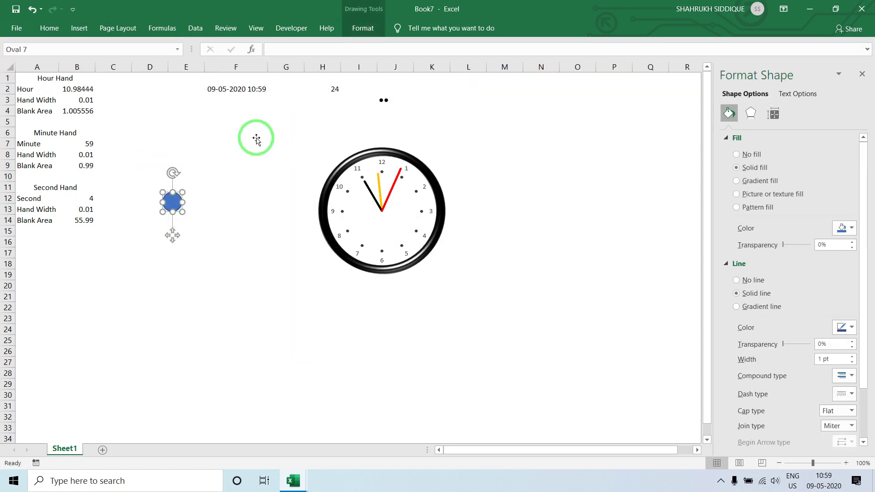
- Fill the small circle with black and remove its outline
{"action": "left_click", "coordinate": [364, 40]}
{"action": "left_click", "coordinate": [405, 45]}
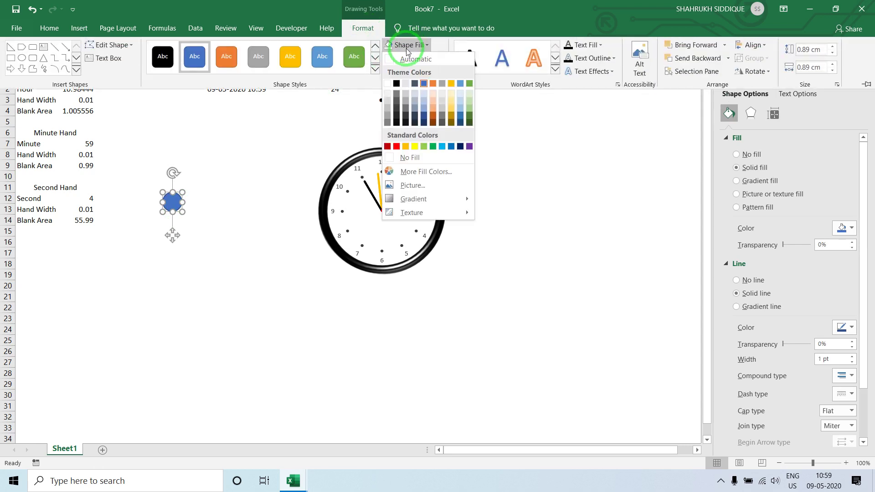
{"action": "left_click", "coordinate": [396, 84]}
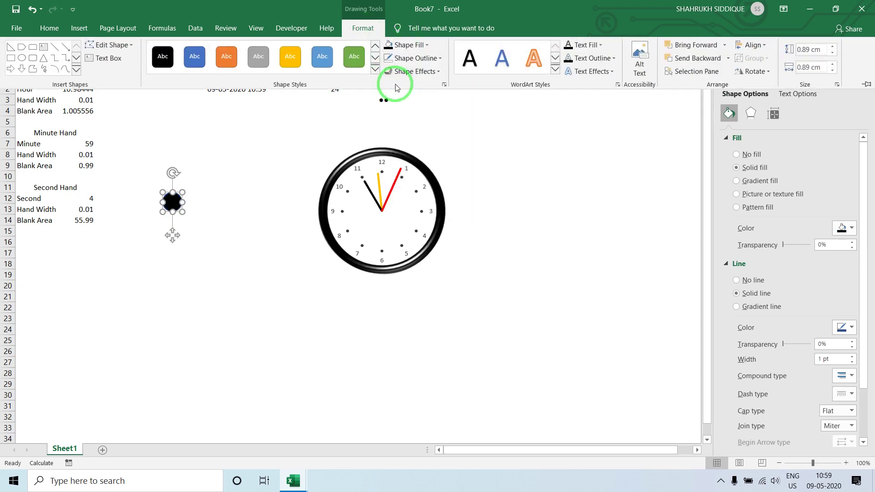
{"action": "left_click", "coordinate": [412, 58]}
{"action": "left_click", "coordinate": [403, 172]}
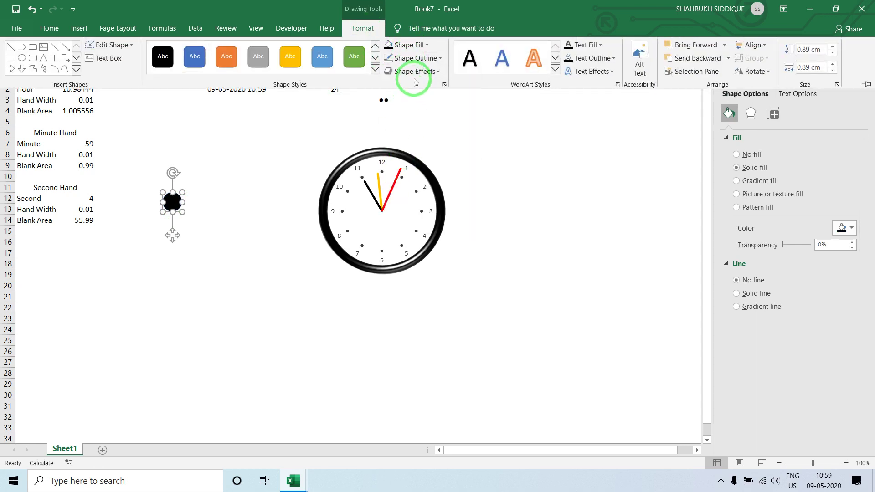
- Apply the first preset shape effect to the black circle
{"action": "left_click", "coordinate": [412, 72]}
{"action": "mouse_move", "coordinate": [433, 101]}
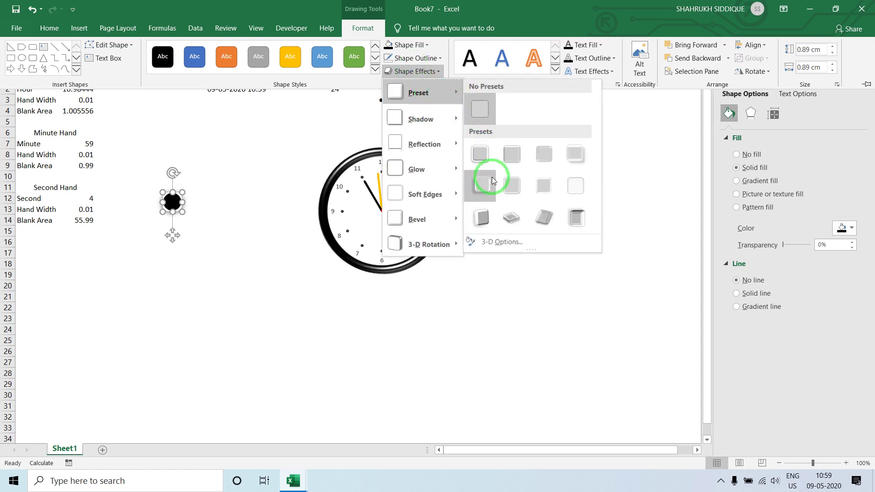
{"action": "left_click", "coordinate": [482, 155]}
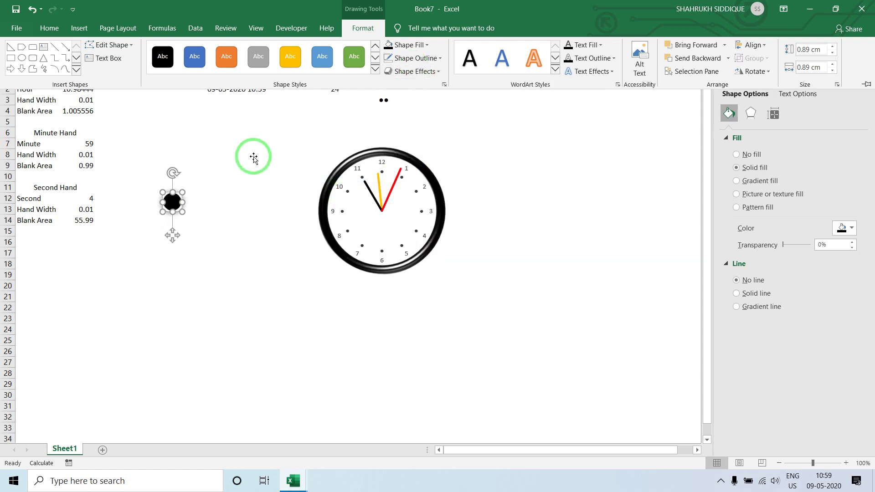
- Shrink the black circle slightly and place it over the pivot of the clock hands
{"action": "left_click", "coordinate": [234, 165]}
{"action": "left_click", "coordinate": [177, 238]}
{"action": "mouse_move", "coordinate": [173, 202]}
{"action": "left_mouse_down"}
{"action": "mouse_move", "coordinate": [375, 228]}
{"action": "mouse_move", "coordinate": [384, 209]}
{"action": "mouse_move", "coordinate": [228, 204]}
{"action": "mouse_move", "coordinate": [229, 215]}
{"action": "mouse_move", "coordinate": [218, 196]}
{"action": "mouse_move", "coordinate": [379, 222]}
{"action": "mouse_move", "coordinate": [383, 213]}
{"action": "left_mouse_up"}
- Align the black circle with the clock group by middle and centre, and clear the selection
{"action": "left_click", "coordinate": [391, 129]}
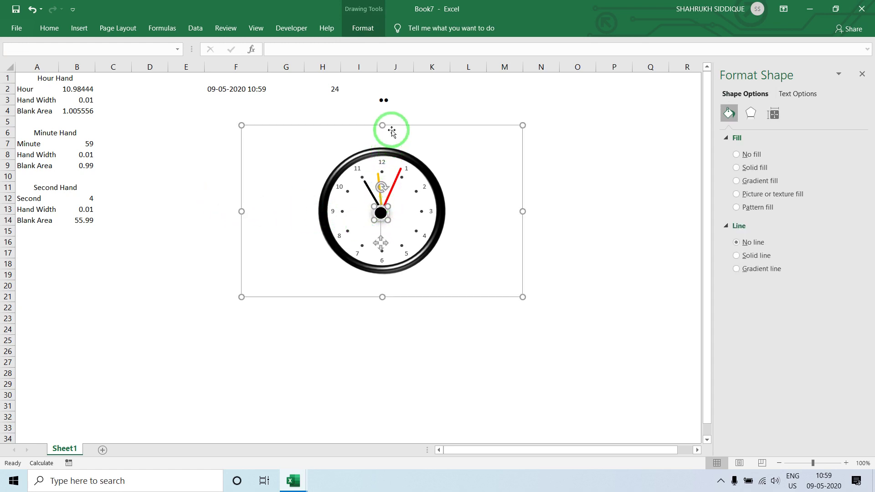
{"action": "left_click", "coordinate": [340, 26]}
{"action": "left_click", "coordinate": [362, 28]}
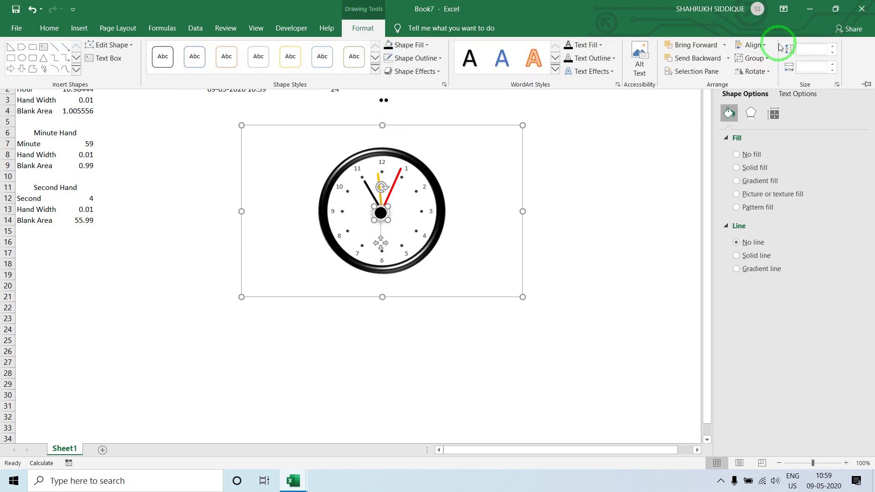
{"action": "left_click", "coordinate": [765, 45]}
{"action": "left_click", "coordinate": [778, 111]}
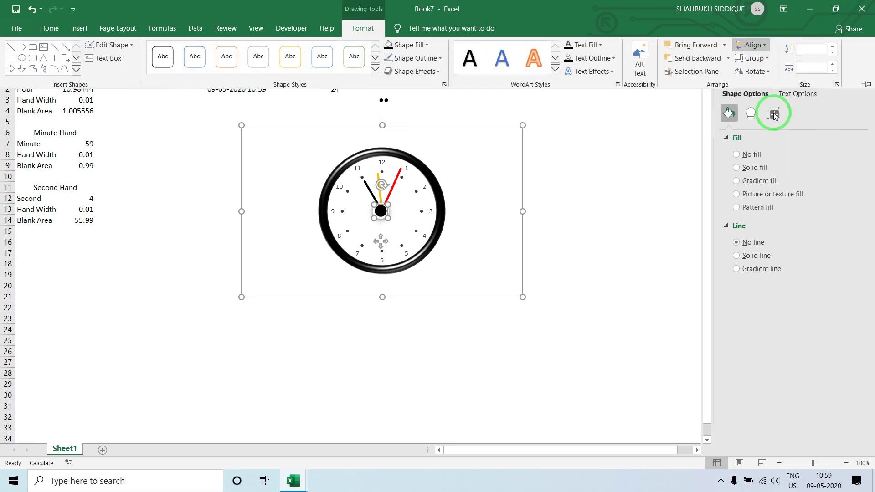
{"action": "left_click", "coordinate": [764, 46]}
{"action": "left_click", "coordinate": [769, 72]}
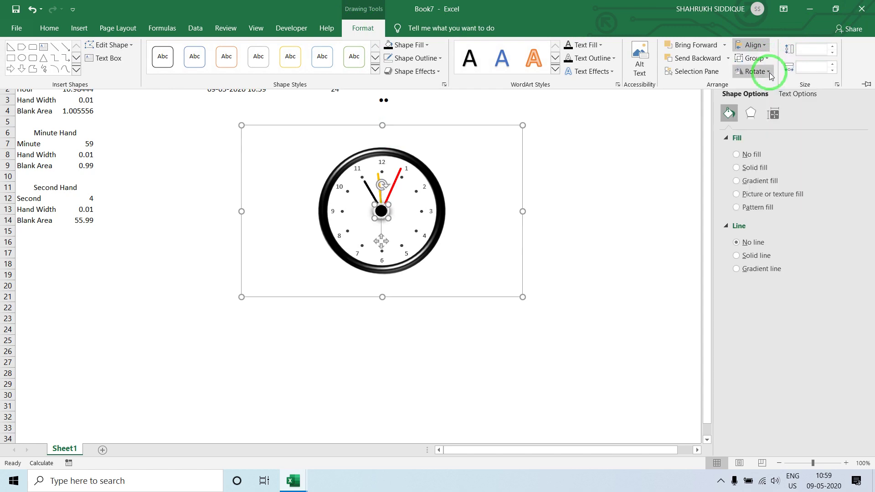
{"action": "left_click", "coordinate": [655, 138]}
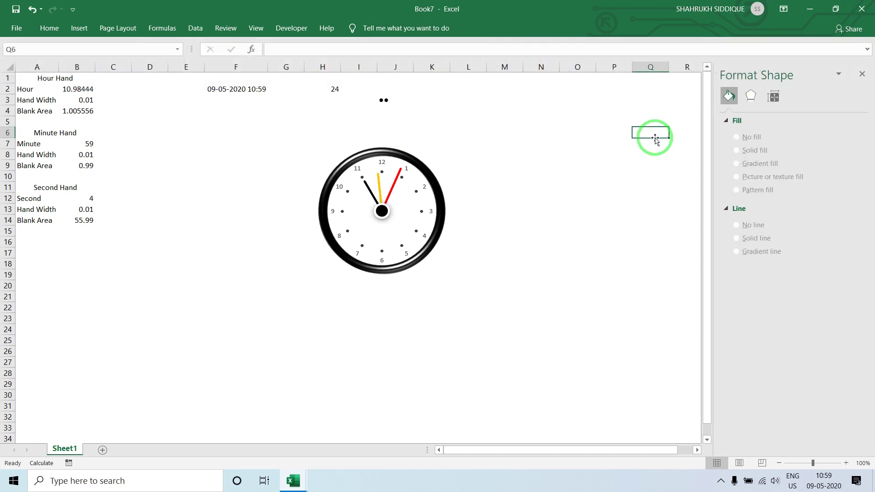
- Group the black centre circle with the rest of the clock
{"action": "left_click", "coordinate": [383, 208]}
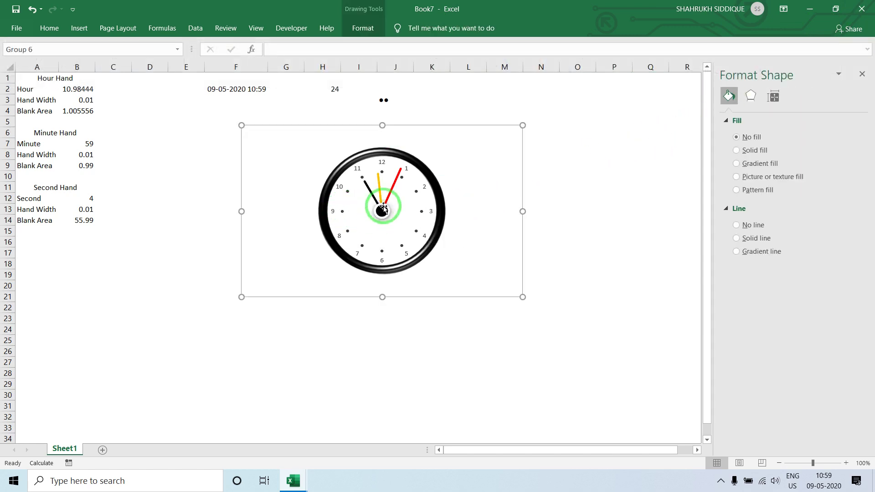
{"action": "left_click", "coordinate": [383, 208]}
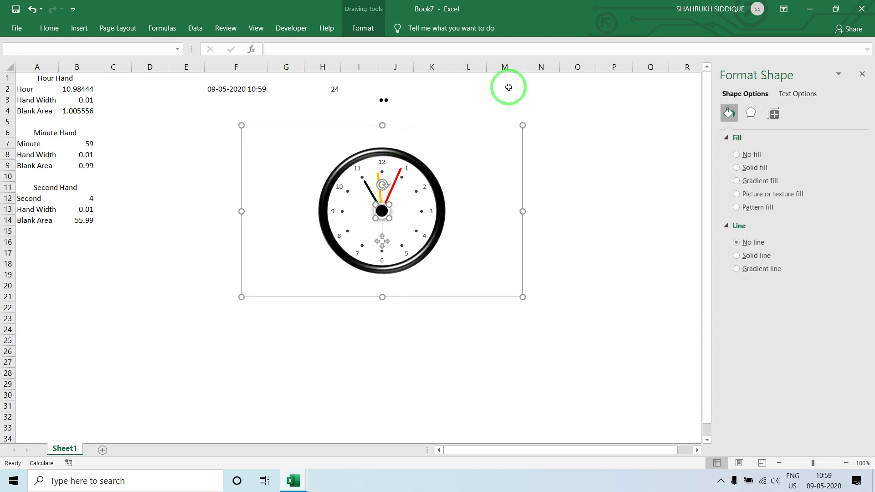
{"action": "left_click", "coordinate": [373, 30]}
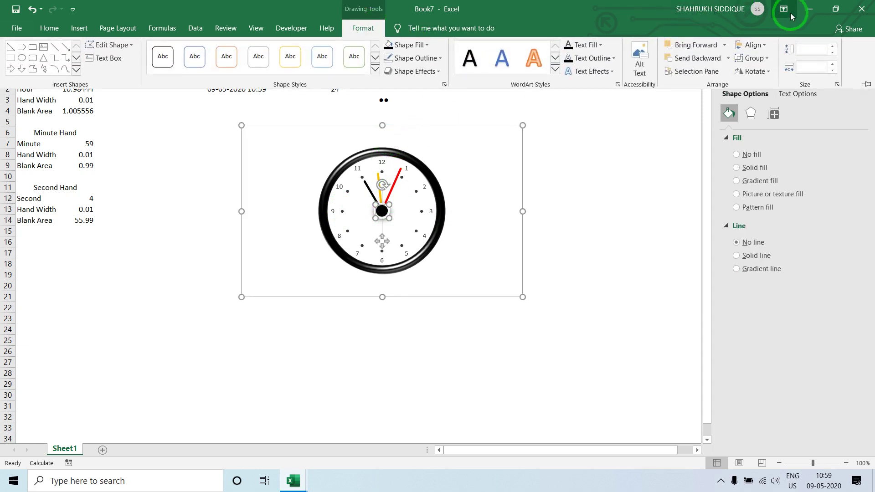
{"action": "left_click", "coordinate": [754, 58]}
{"action": "left_click", "coordinate": [769, 69]}
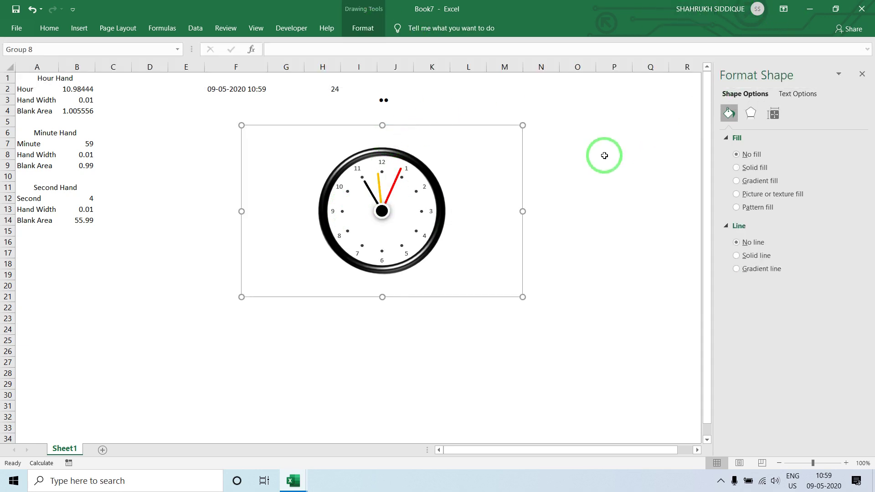
- Try moving the grouped clock slightly to test that its parts stay together, and undo the moves
{"action": "mouse_move", "coordinate": [472, 128]}
{"action": "left_mouse_down"}
{"action": "mouse_move", "coordinate": [482, 135]}
{"action": "mouse_move", "coordinate": [447, 135]}
{"action": "mouse_move", "coordinate": [466, 119]}
{"action": "mouse_move", "coordinate": [469, 152]}
{"action": "mouse_move", "coordinate": [470, 129]}
{"action": "left_mouse_up"}
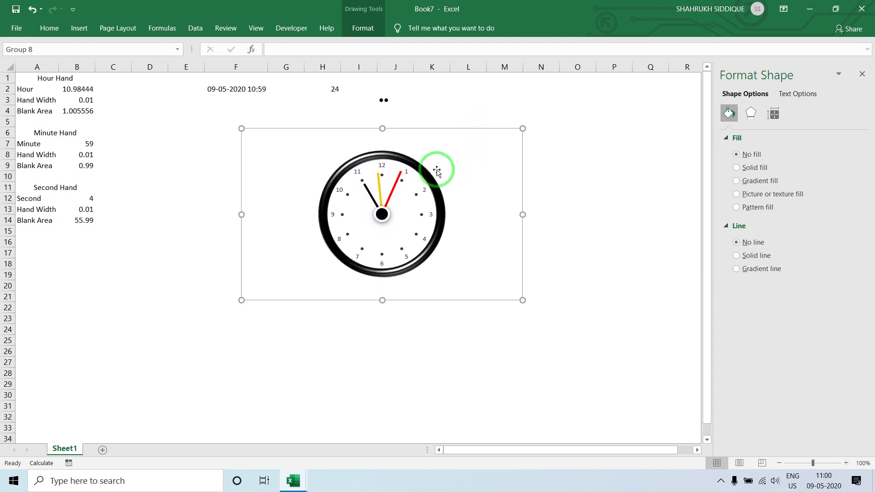
{"action": "left_click", "coordinate": [383, 187]}
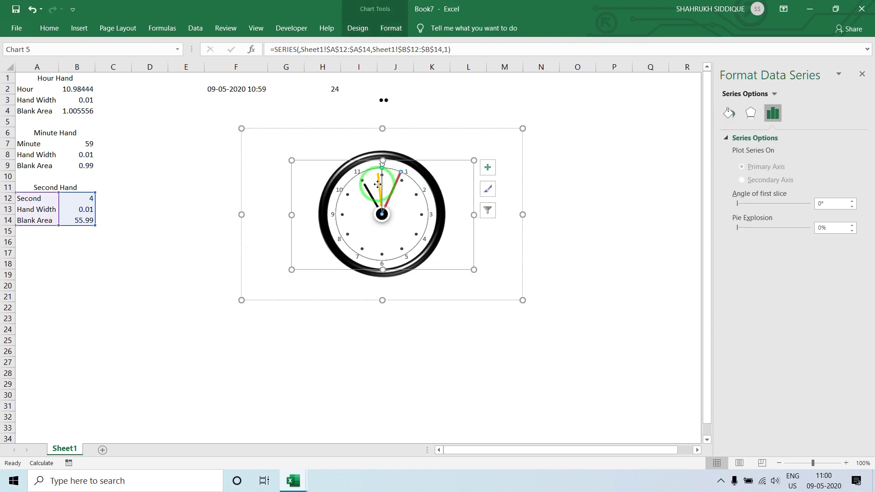
{"action": "left_click", "coordinate": [461, 98]}
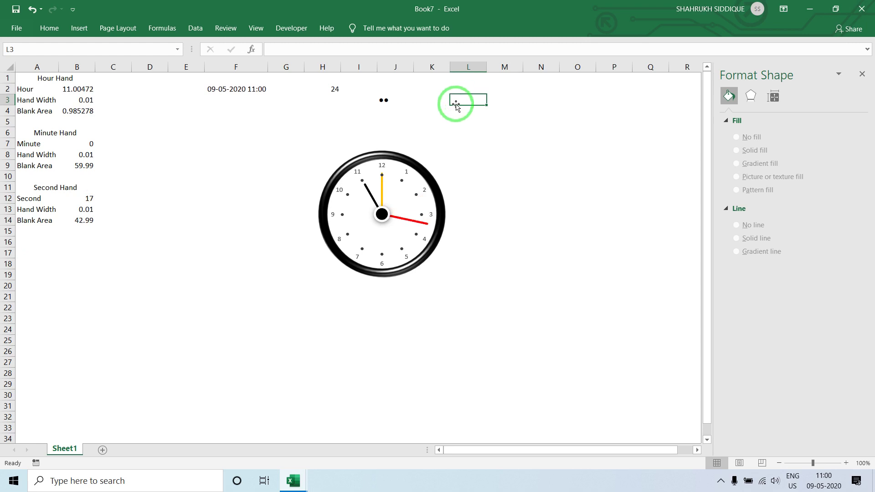
{"action": "left_click_drag", "start_coordinate": [348, 297], "coordinate": [352, 287]}
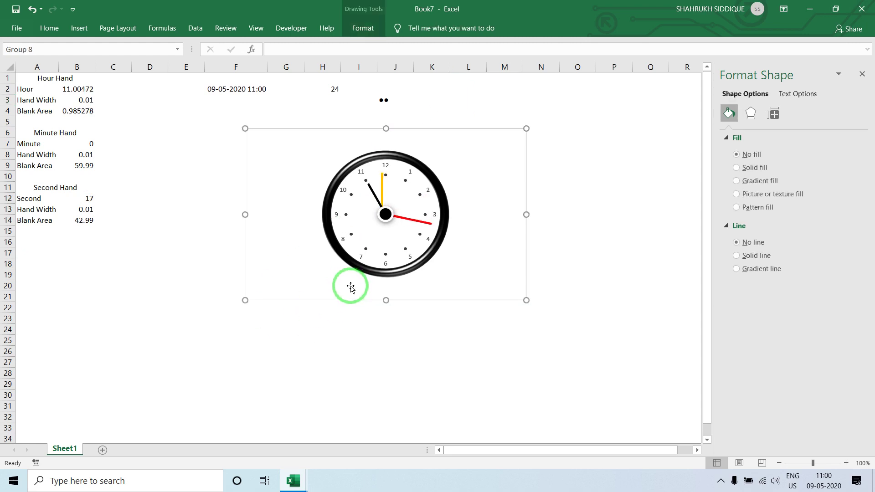
{"action": "key", "text": "ctrl+z"}
{"action": "left_click", "coordinate": [190, 273]}
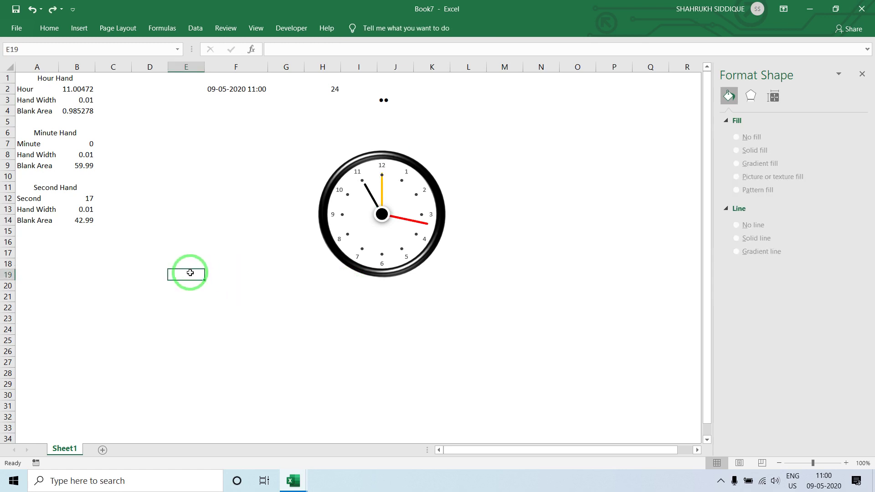
{"action": "key", "text": "ctrl+z"}
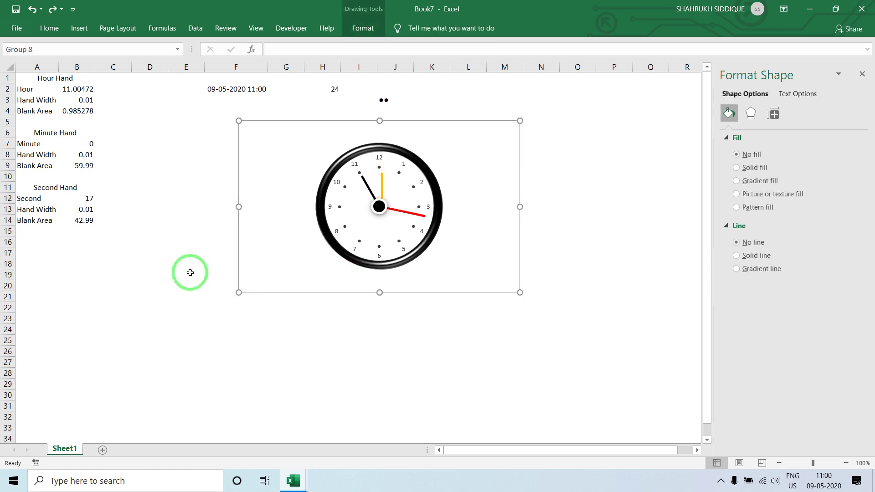
{"action": "key", "text": "ctrl+z"}
{"action": "left_click", "coordinate": [190, 273]}
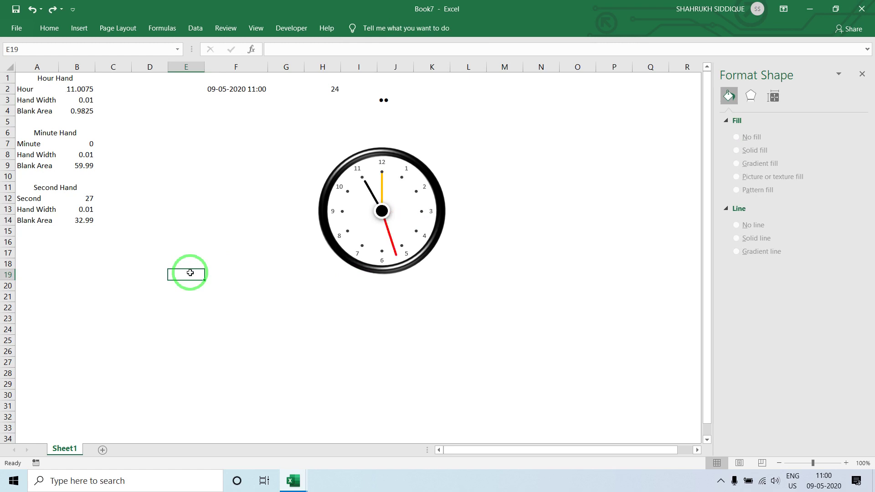
- Draw a flat oval about 3.9 cm wide and 1.67 cm high on the empty cells beside the clock
{"action": "left_click", "coordinate": [79, 27]}
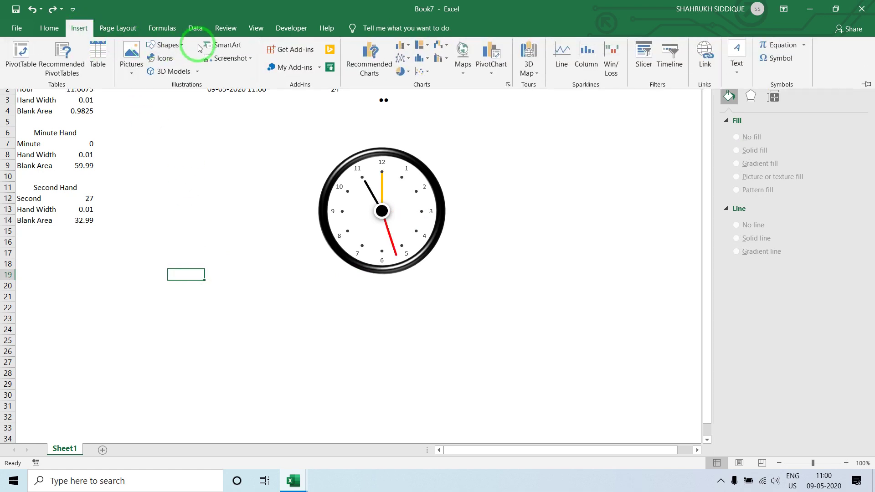
{"action": "left_click", "coordinate": [166, 45]}
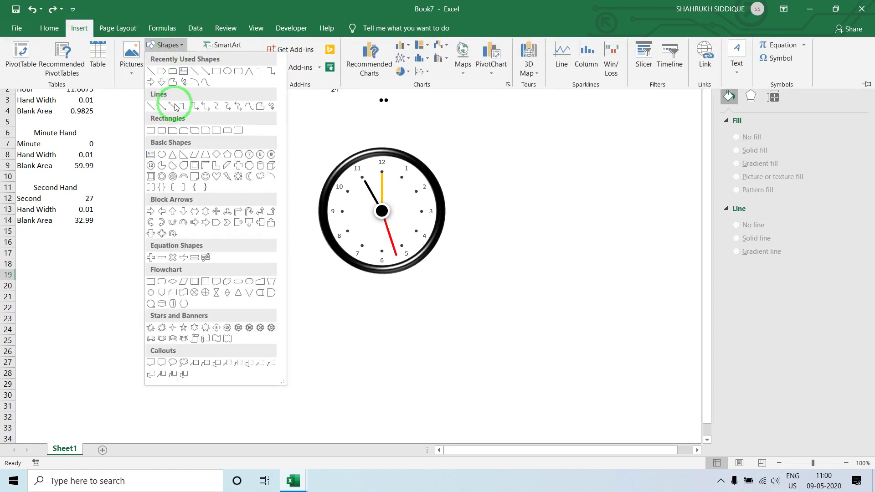
{"action": "left_click", "coordinate": [161, 155]}
{"action": "left_click_drag", "start_coordinate": [177, 263], "coordinate": [227, 285]}
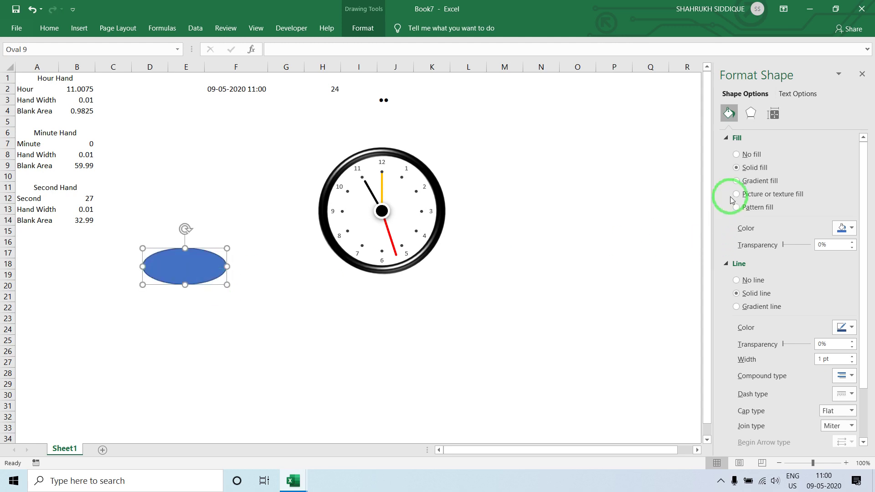
- Give the oval a gradient fill and set its first gradient stop to black
{"action": "left_click", "coordinate": [748, 183]}
{"action": "left_click_drag", "start_coordinate": [781, 306], "coordinate": [782, 283]}
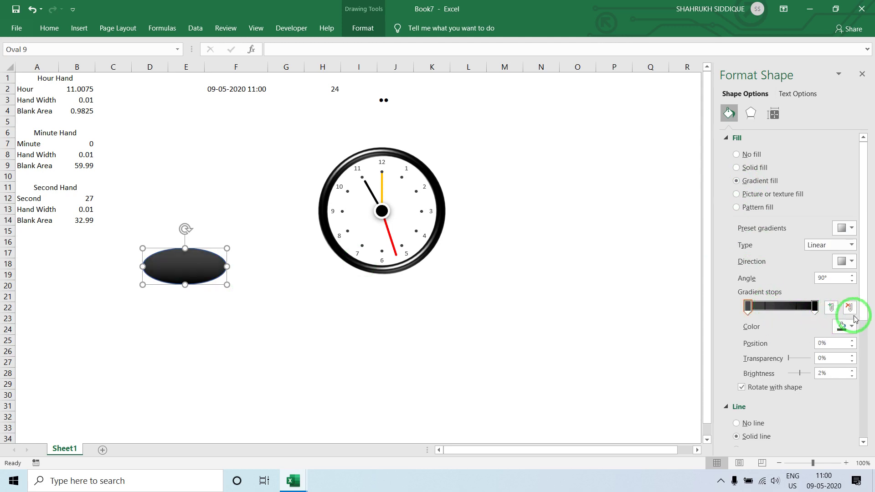
{"action": "left_click", "coordinate": [848, 327]}
{"action": "left_click", "coordinate": [796, 352]}
- Set the oval's last gradient stop to white with 100% transparency
{"action": "left_click", "coordinate": [814, 306]}
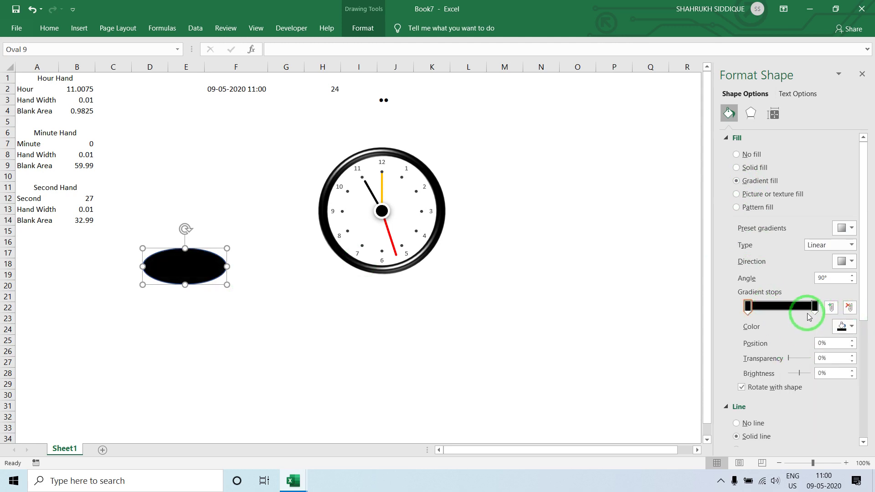
{"action": "left_click", "coordinate": [843, 326]}
{"action": "left_click", "coordinate": [787, 353]}
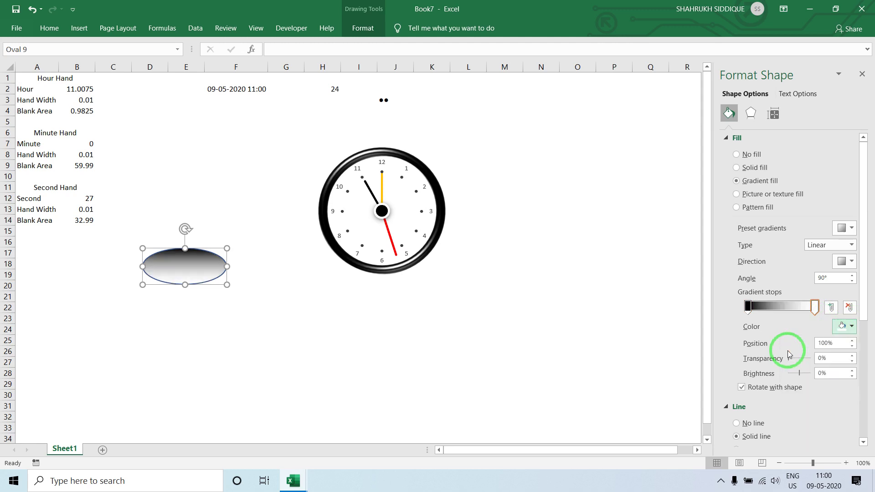
{"action": "left_click_drag", "start_coordinate": [828, 359], "coordinate": [795, 357]}
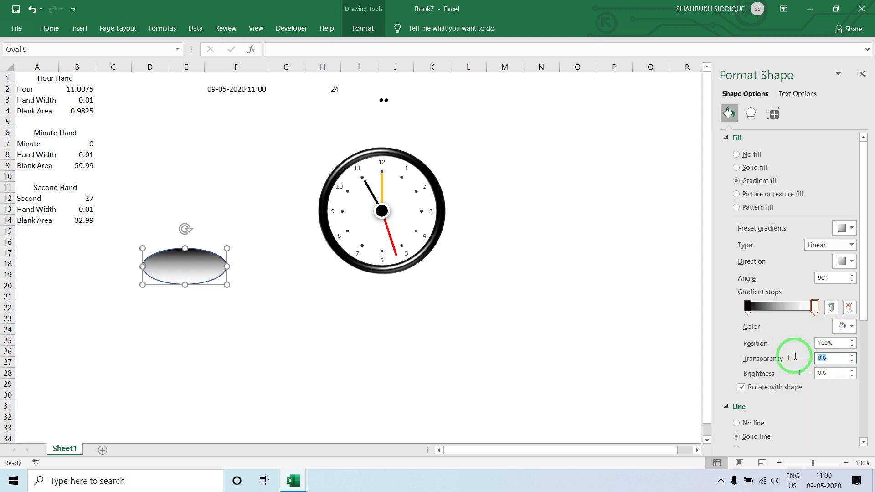
{"action": "type", "text": "100"}
{"action": "key", "text": "Return"}
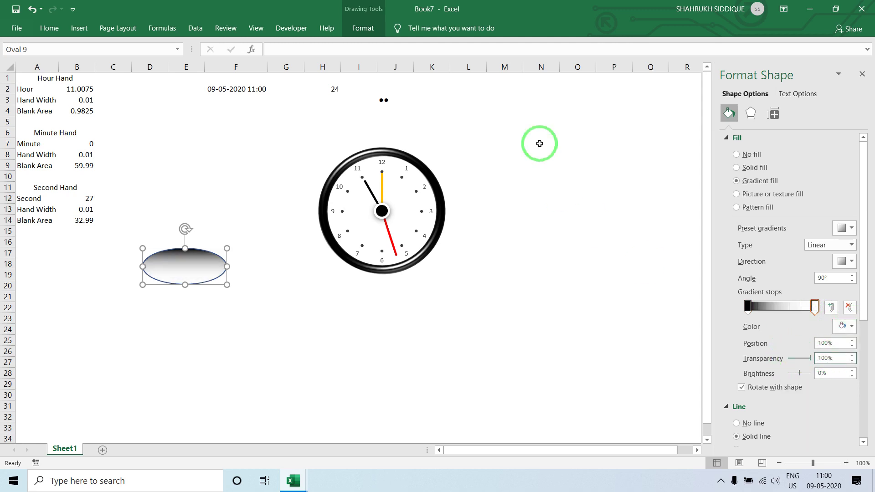
- Remove the oval's outline and change its gradient type to Path
{"action": "left_click", "coordinate": [363, 28]}
{"action": "left_click", "coordinate": [401, 58]}
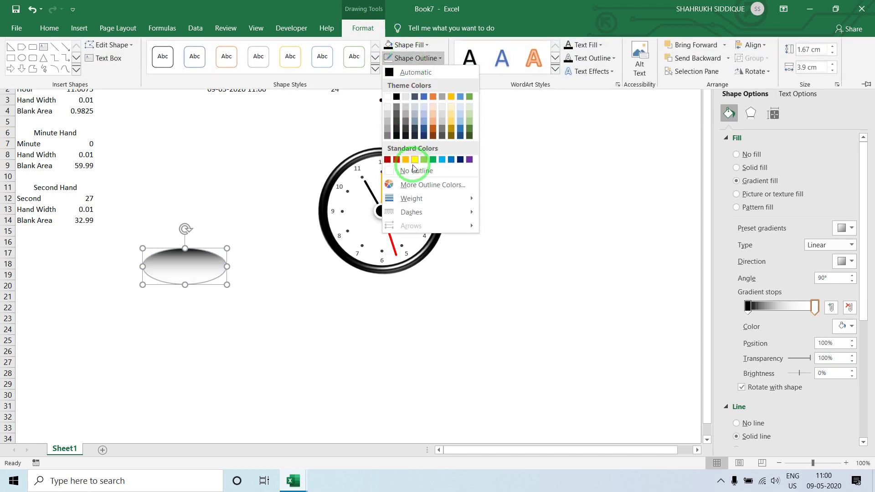
{"action": "left_click", "coordinate": [410, 165]}
{"action": "left_click", "coordinate": [852, 263]}
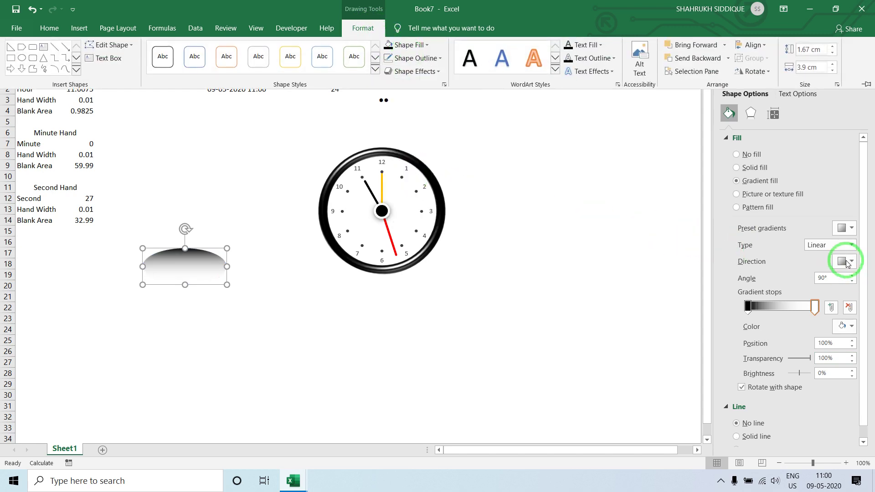
{"action": "left_click", "coordinate": [845, 245]}
{"action": "left_click", "coordinate": [827, 287]}
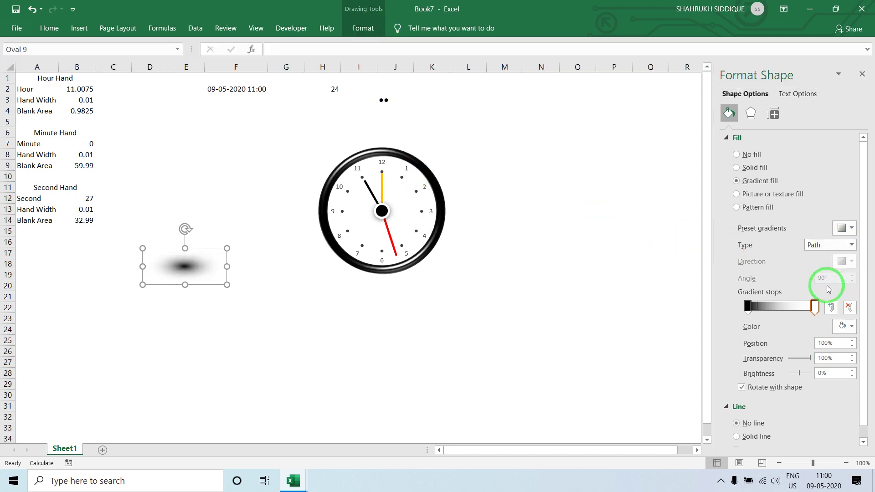
- Place the shadow oval centred just beneath the clock, send it to the back, and clear the selection
{"action": "left_click_drag", "start_coordinate": [205, 249], "coordinate": [401, 265]}
{"action": "right_click", "coordinate": [401, 265]}
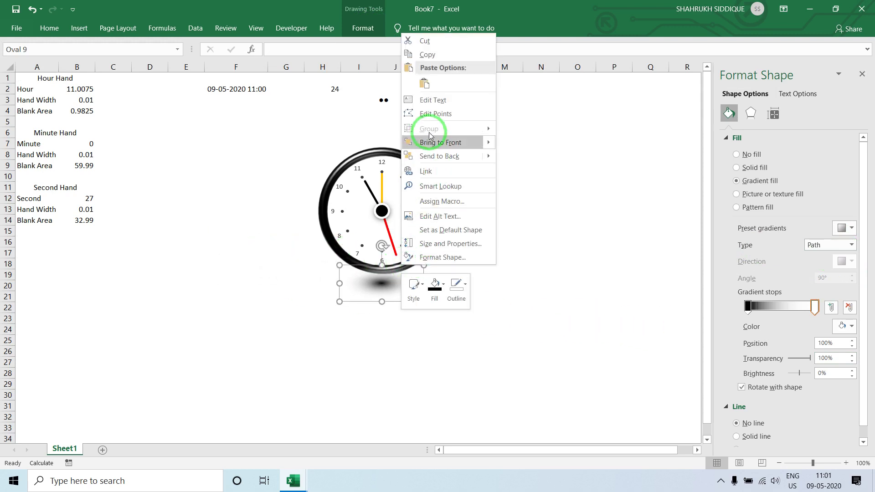
{"action": "left_click", "coordinate": [433, 156]}
{"action": "left_click", "coordinate": [510, 174]}
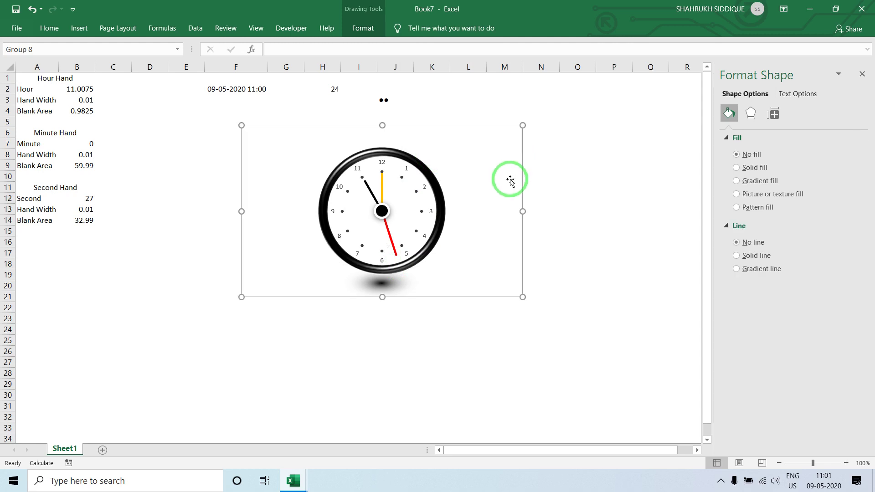
{"action": "left_click", "coordinate": [438, 328]}
{"action": "left_click", "coordinate": [394, 293]}
{"action": "left_click", "coordinate": [381, 344]}
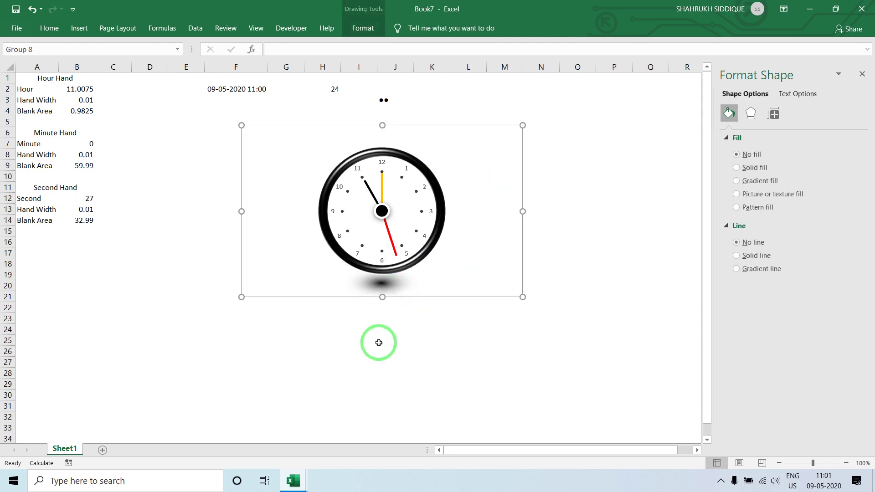
{"action": "left_click", "coordinate": [381, 295]}
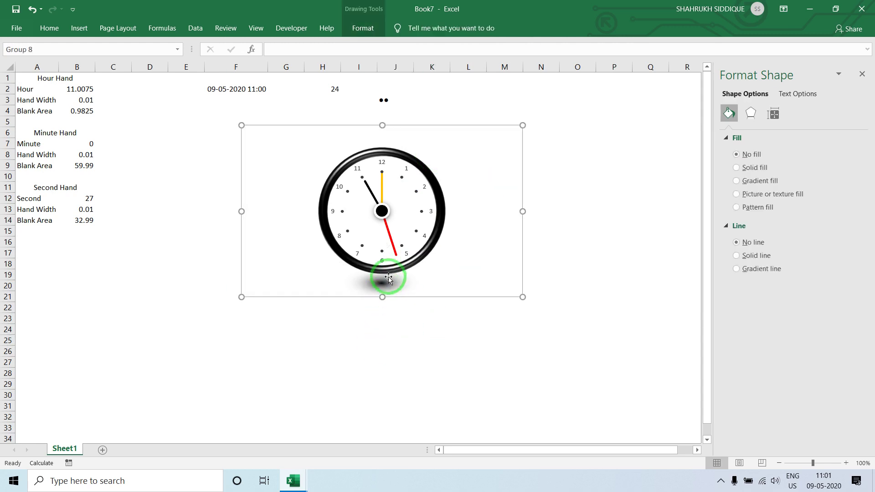
{"action": "left_click", "coordinate": [393, 317]}
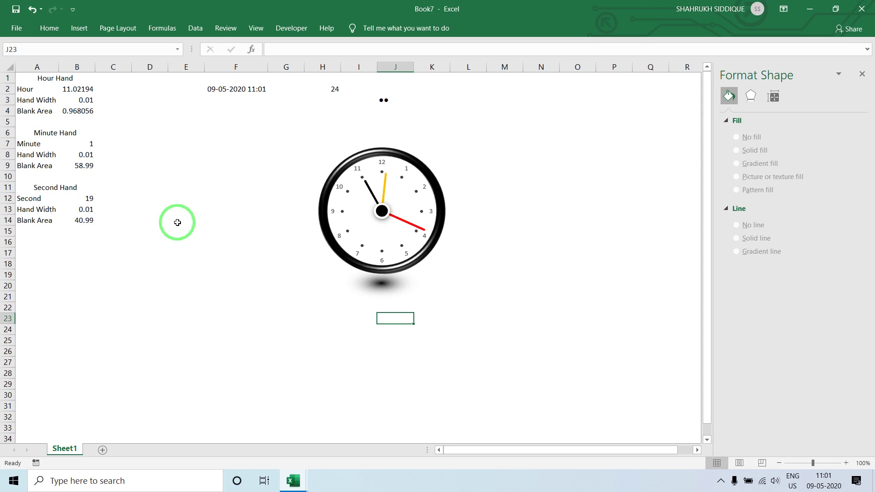
- Open the Visual Basic editor and insert a new module into the Book7 project
{"action": "left_click", "coordinate": [291, 28]}
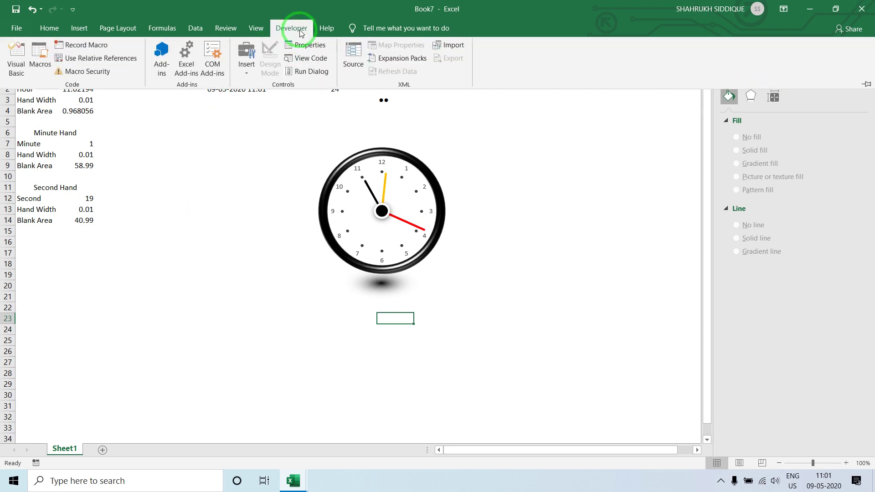
{"action": "left_click", "coordinate": [16, 63]}
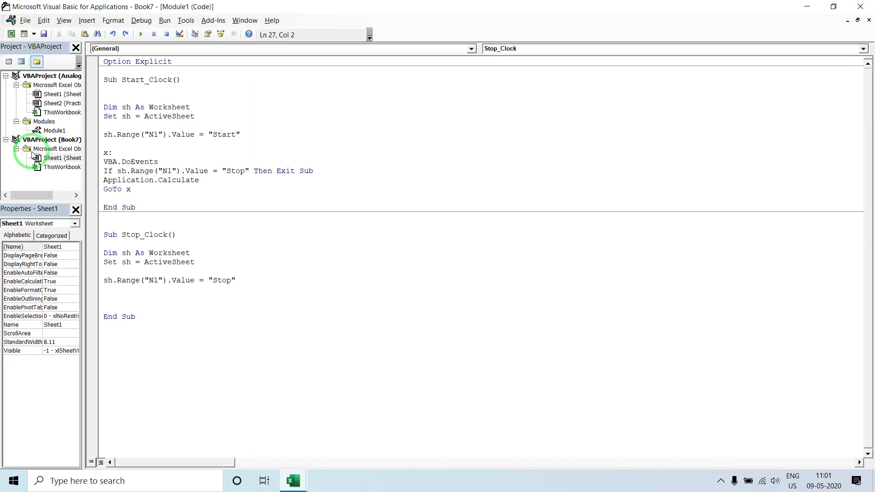
{"action": "left_click", "coordinate": [54, 138]}
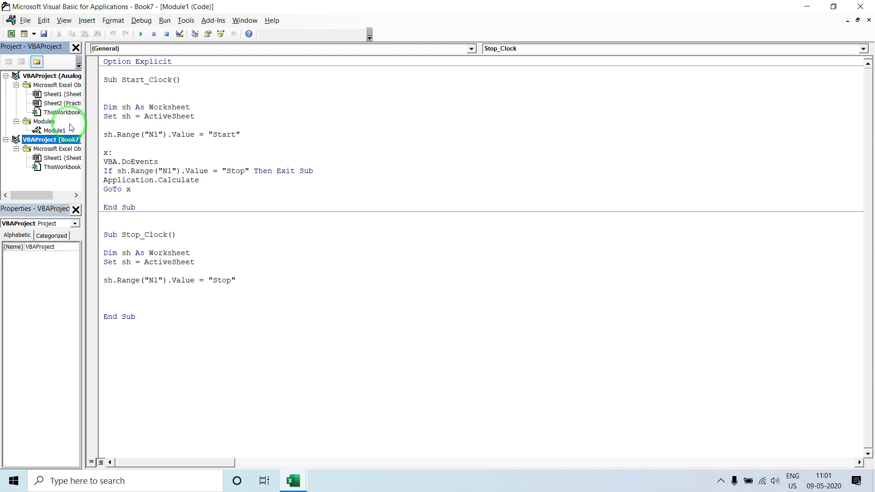
{"action": "left_click", "coordinate": [86, 21]}
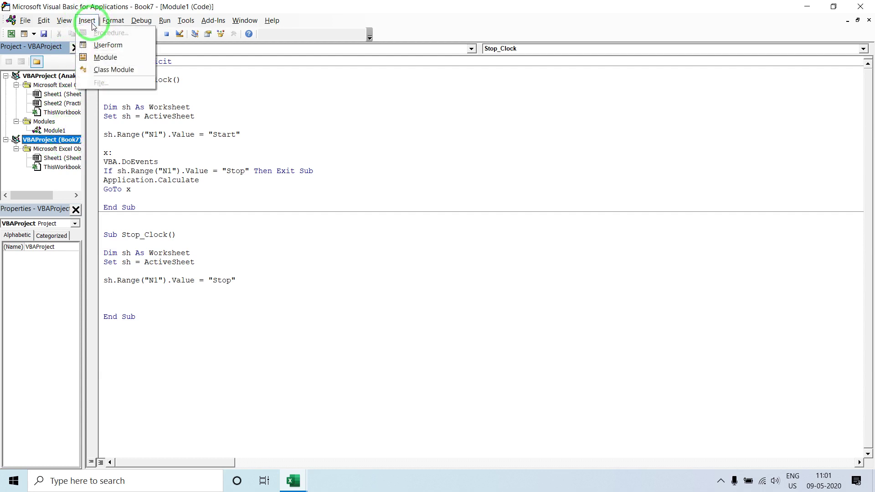
{"action": "left_click", "coordinate": [97, 58]}
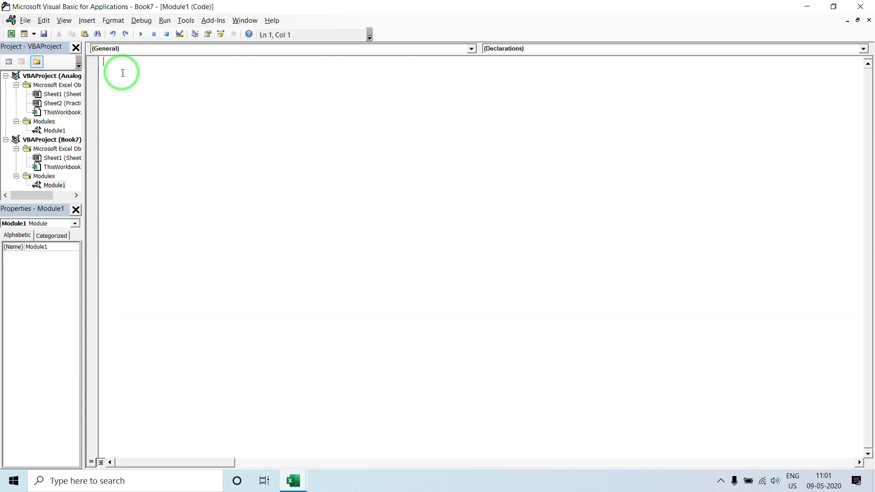
- Write a macro named start_up_1 that declares sh as Worksheet and sets sh to ActiveSheet
{"action": "type", "text": "sub start_up_1"}
{"action": "key", "text": "Return"}
{"action": "type", "text": "dim sh as "}
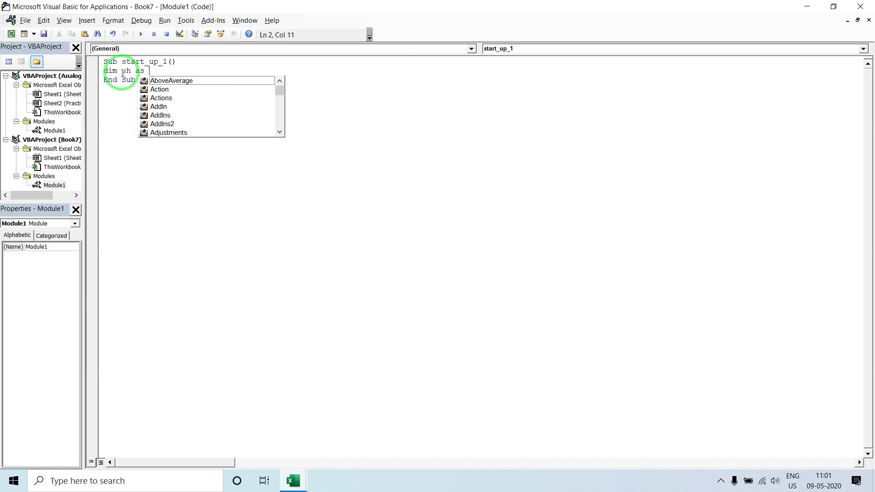
{"action": "type", "text": "wpr"}
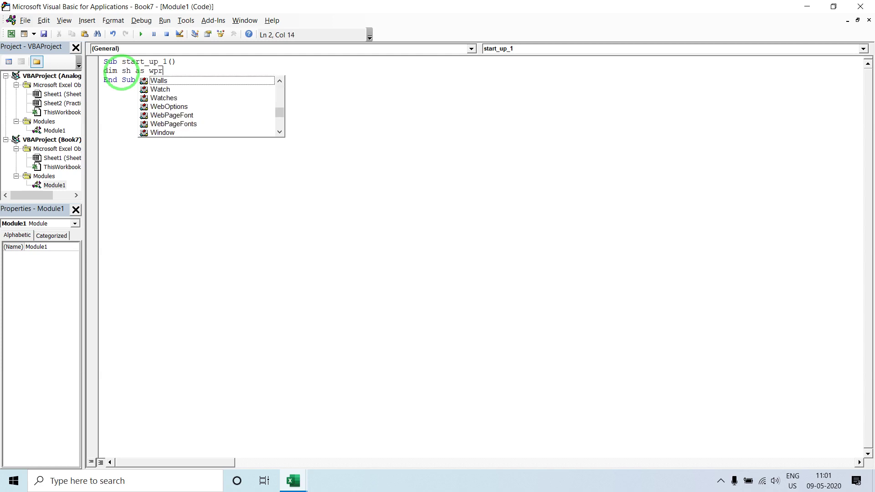
{"action": "key", "text": "BackSpace"}
{"action": "key", "text": "BackSpace"}
{"action": "type", "text": "or"}
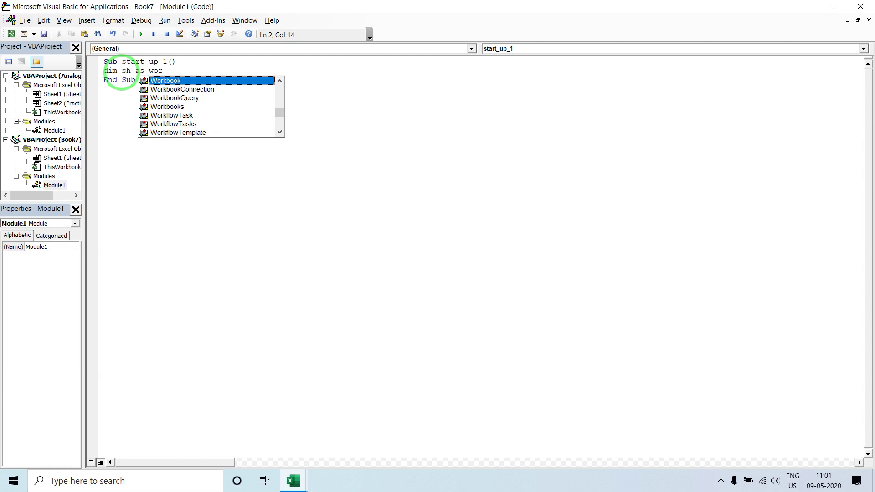
{"action": "type", "text": "ksheet"}
{"action": "key", "text": "Return"}
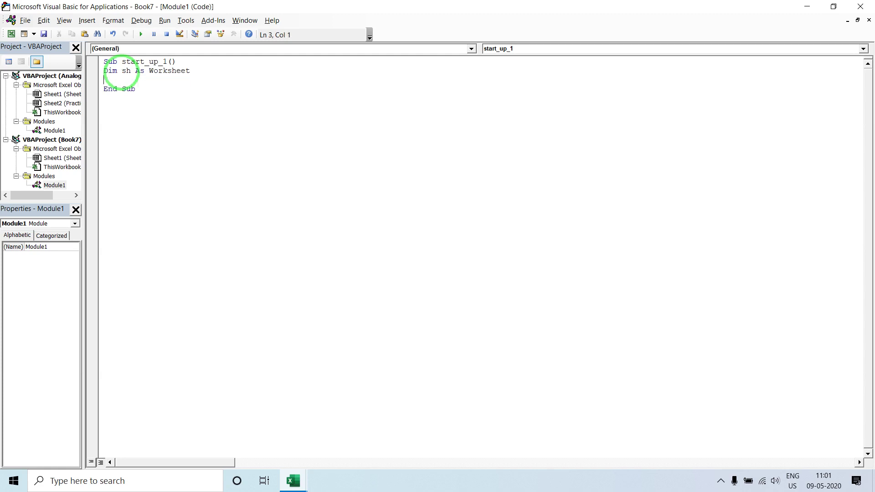
{"action": "type", "text": "set sh=activesheet"}
{"action": "key", "text": "Return"}
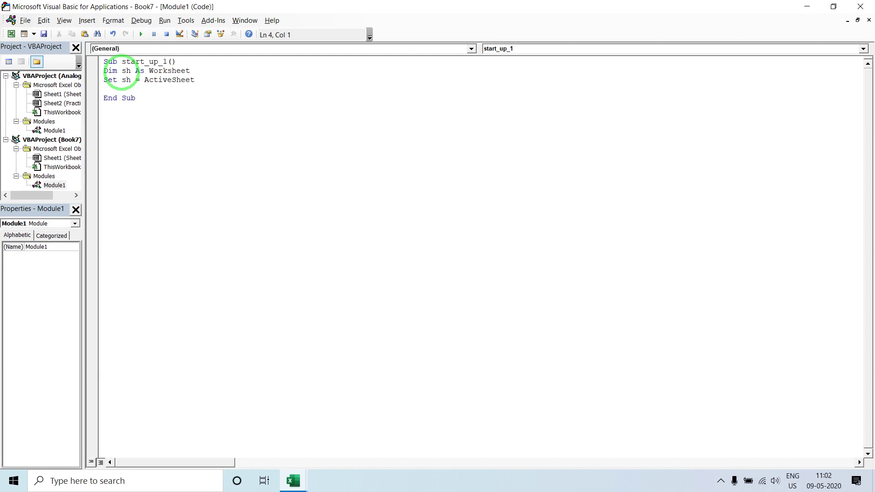
- Consult Module1 of the Analog-Clock project, return to Book7's Module1, and add blank lines below the ActiveSheet assignment
{"action": "double_click", "coordinate": [55, 130]}
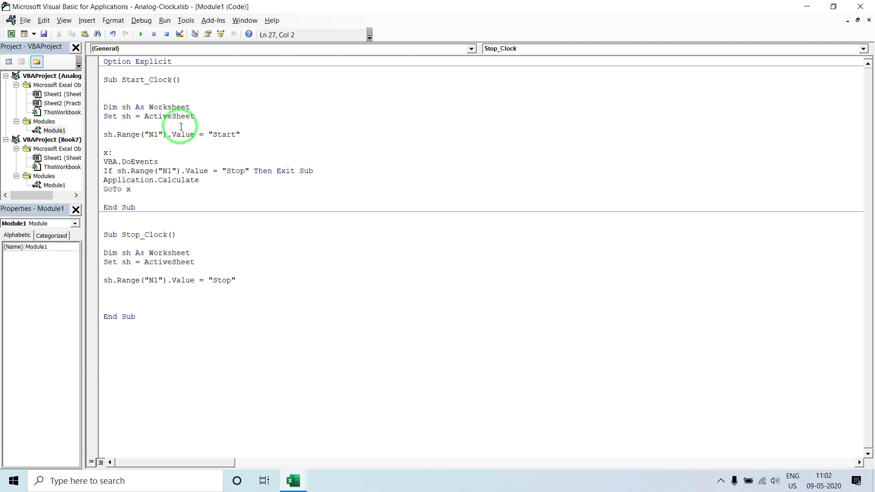
{"action": "double_click", "coordinate": [55, 185]}
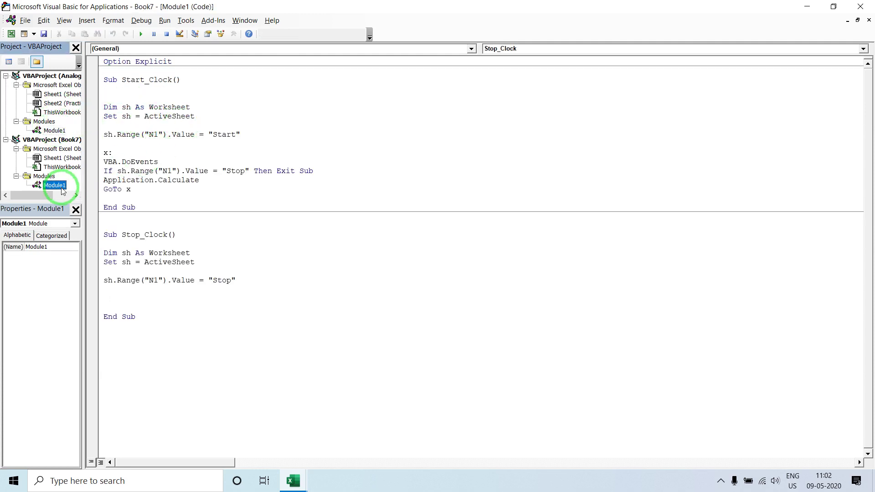
{"action": "key", "text": "Return"}
{"action": "key", "text": "Return"}
{"action": "key", "text": "Up"}
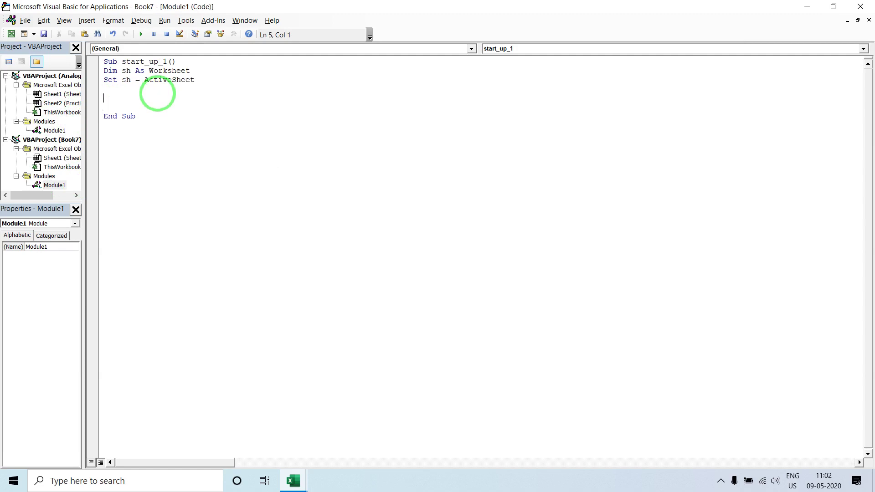
{"action": "type", "text": "Range("}
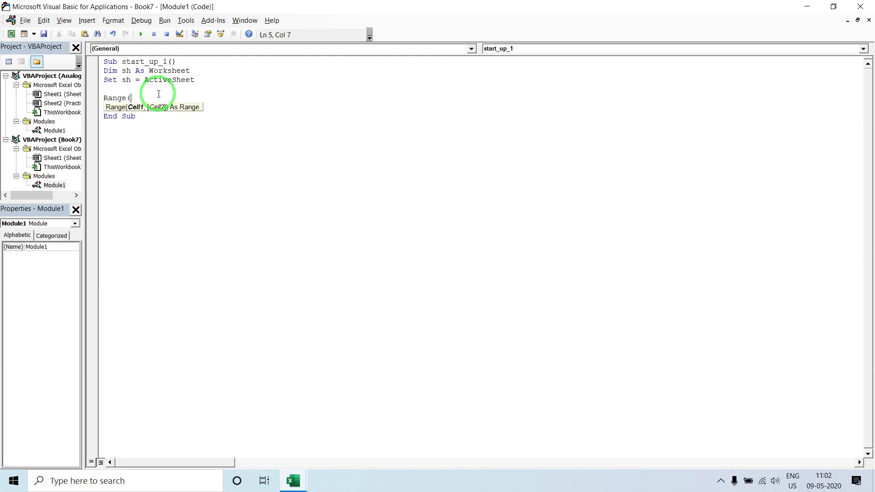
{"action": "key", "text": "Return"}
{"action": "key", "text": "Return"}
{"action": "type", "text": "\"N1"}
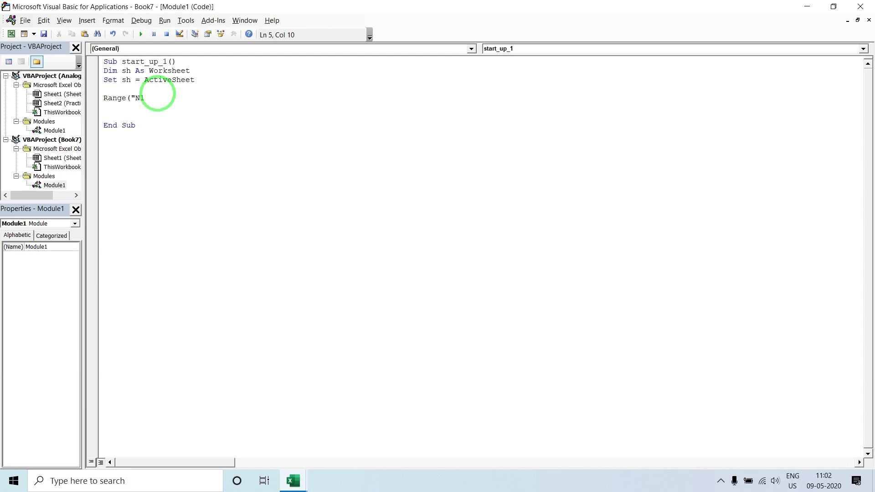
{"action": "key", "text": "BackSpace"}
{"action": "key", "text": "BackSpace"}
{"action": "key", "text": "BackSpace"}
{"action": "key", "text": "BackSpace"}
{"action": "key", "text": "BackSpace"}
{"action": "key", "text": "BackSpace"}
{"action": "key", "text": "BackSpace"}
{"action": "key", "text": "BackSpace"}
{"action": "key", "text": "BackSpace"}
- Add the line sh.Range("G1").Value = "Start" to the start_up_1 macro
{"action": "type", "text": "Sh."}
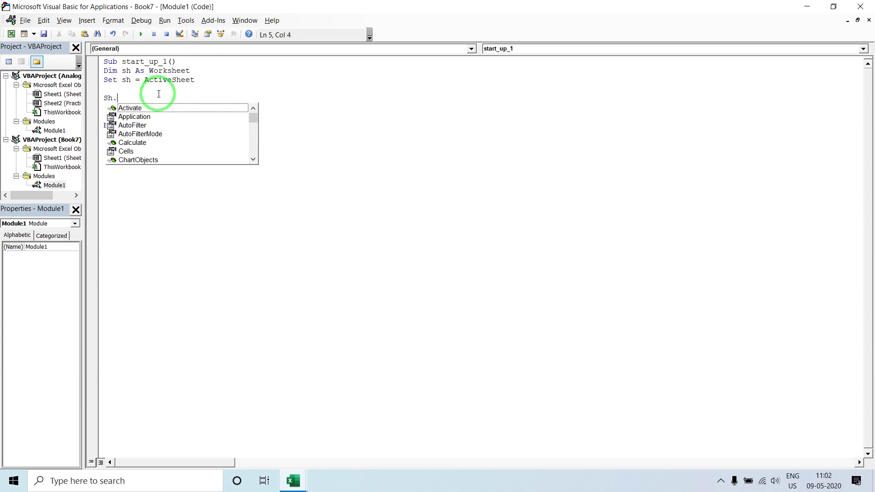
{"action": "type", "text": "Ran"}
{"action": "key", "text": "Tab"}
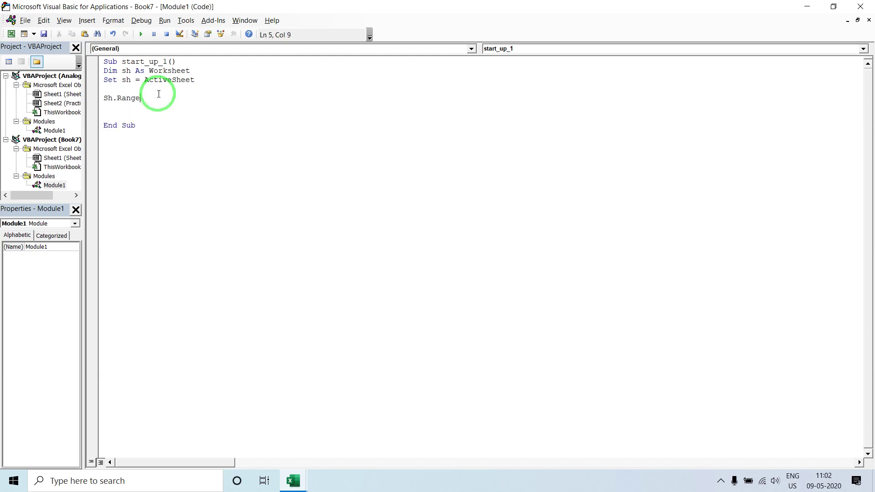
{"action": "type", "text": "(\""}
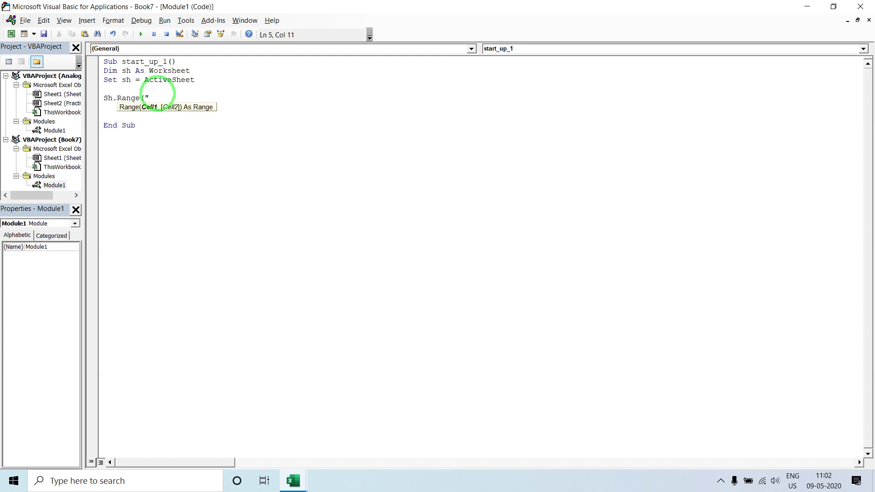
{"action": "type", "text": "F"}
{"action": "type", "text": "1\""}
{"action": "type", "text": ")."}
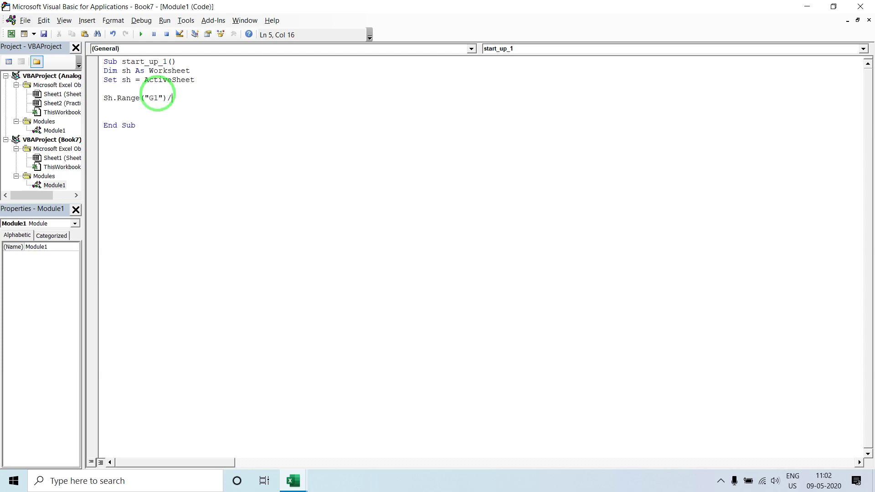
{"action": "type", "text": "Va"}
{"action": "key", "text": "Tab"}
{"action": "type", "text": "= \"Start\""}
{"action": "key", "text": "Return"}
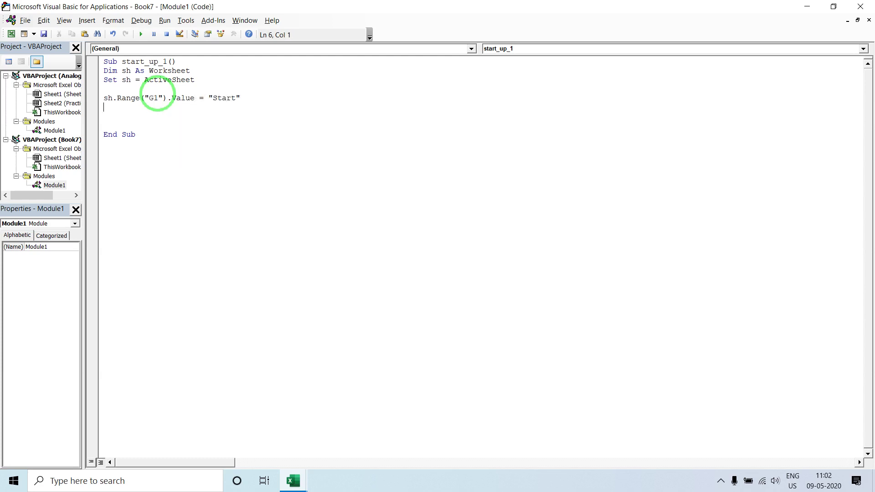
- Add the loop label x: and a DoEvents line below the G1 assignment
{"action": "key", "text": "Return"}
{"action": "type", "text": "x:"}
{"action": "key", "text": "Return"}
{"action": "type", "text": "D"}
{"action": "type", "text": "oeve"}
{"action": "type", "text": "nts"}
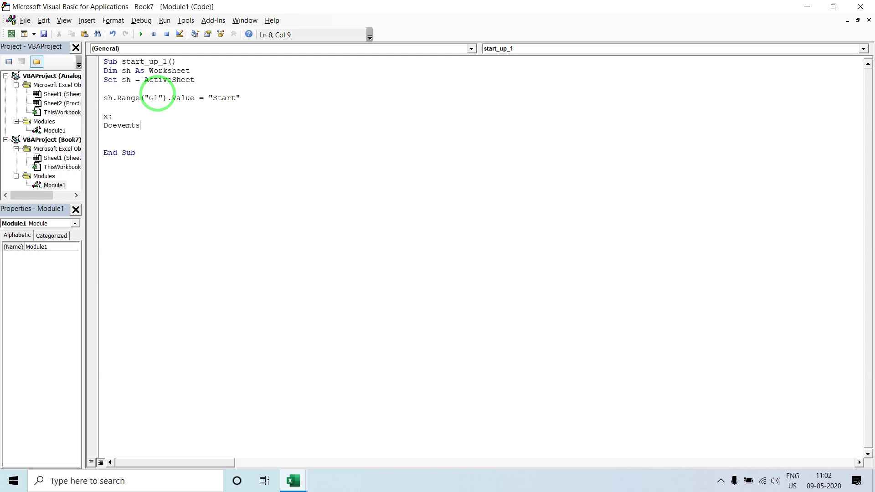
{"action": "key", "text": "BackSpace"}
{"action": "key", "text": "BackSpace"}
{"action": "key", "text": "BackSpace"}
{"action": "type", "text": "nts"}
{"action": "key", "text": "Return"}
- Add the line If sh.Range("G1").Value = "Stop" Then Exit Sub below DoEvents
{"action": "type", "text": "If Sh.R"}
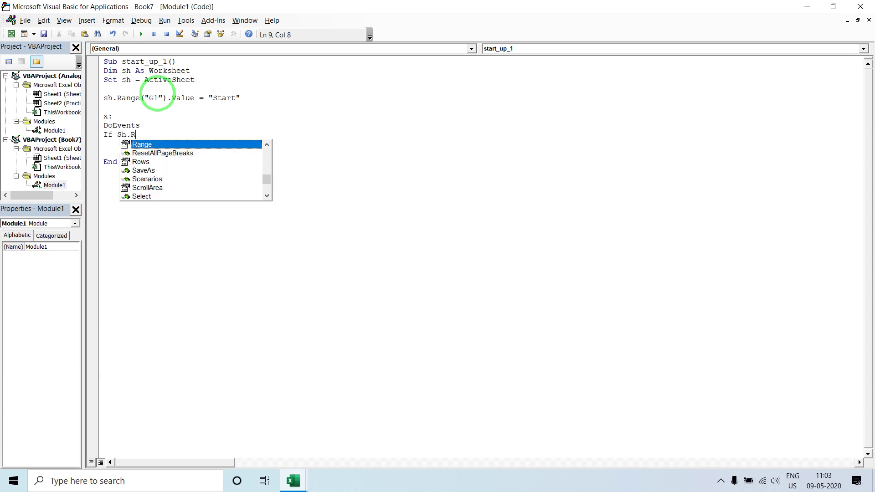
{"action": "type", "text": "ange("}
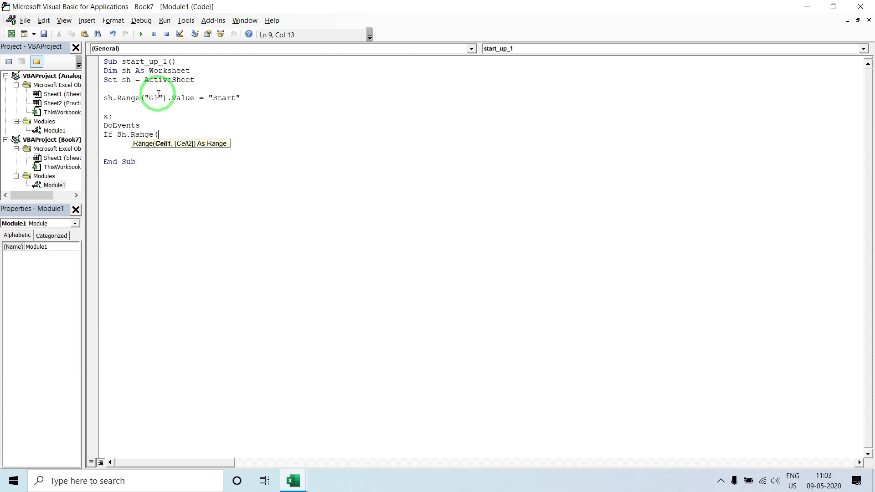
{"action": "type", "text": "\"G1\").V"}
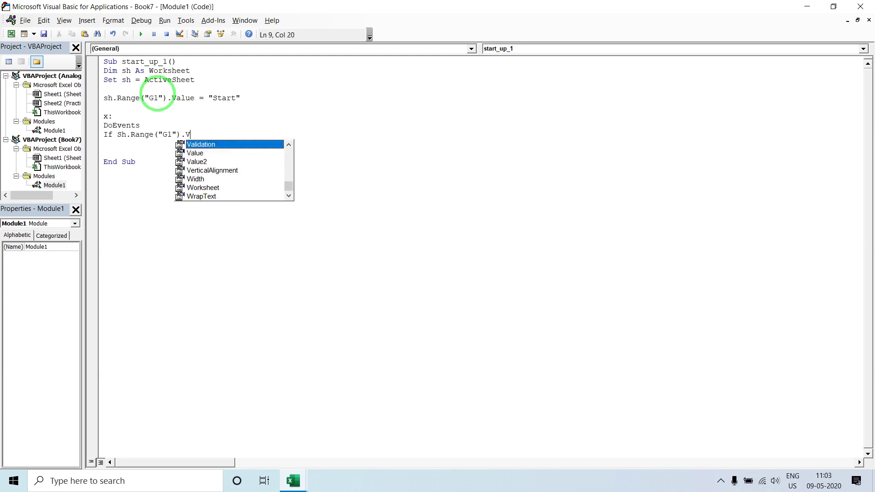
{"action": "type", "text": "alue=\"s"}
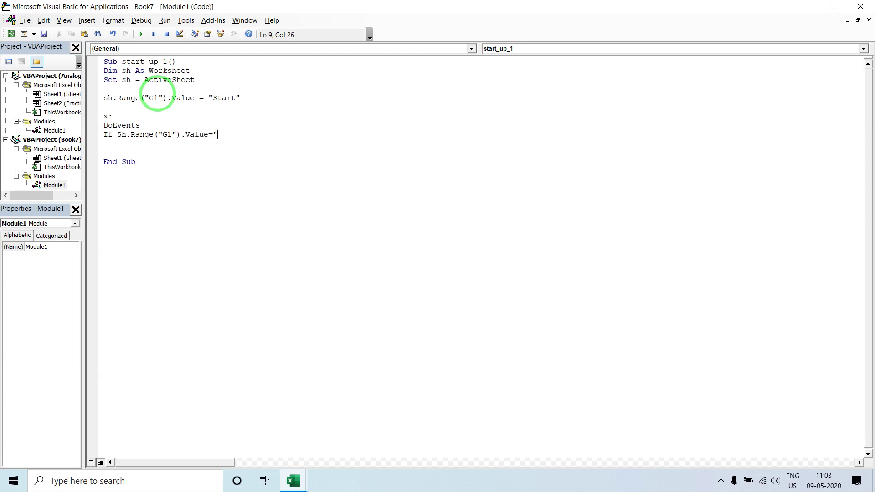
{"action": "type", "text": "top  \"tHEN exit sub"}
{"action": "key", "text": "Return"}
- Complete the loop with the lines Application.Calculate and GoTo x
{"action": "type", "text": "active"}
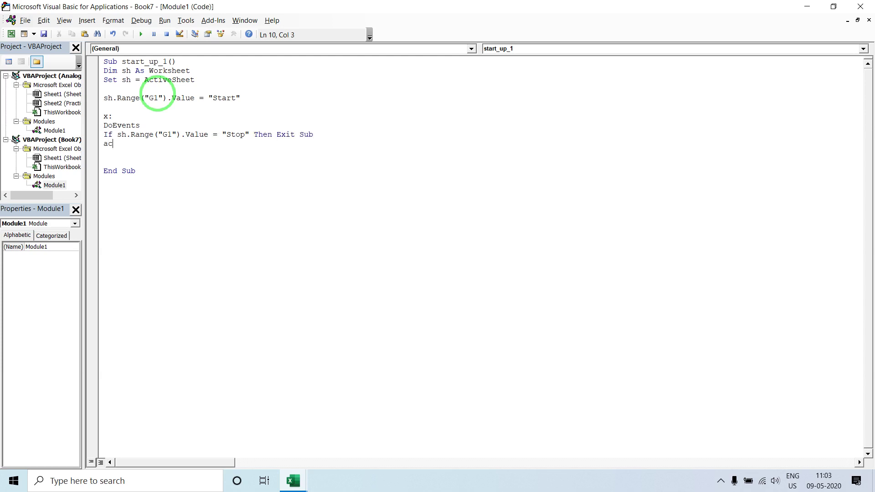
{"action": "key", "text": "BackSpace"}
{"action": "key", "text": "BackSpace"}
{"action": "key", "text": "BackSpace"}
{"action": "key", "text": "BackSpace"}
{"action": "key", "text": "BackSpace"}
{"action": "type", "text": "pplication."}
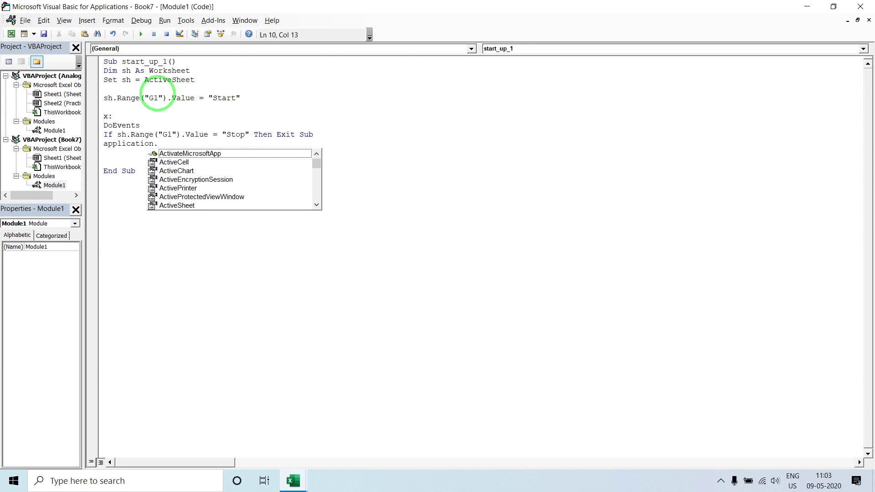
{"action": "type", "text": "Calcula"}
{"action": "key", "text": "Tab"}
{"action": "key", "text": "Return"}
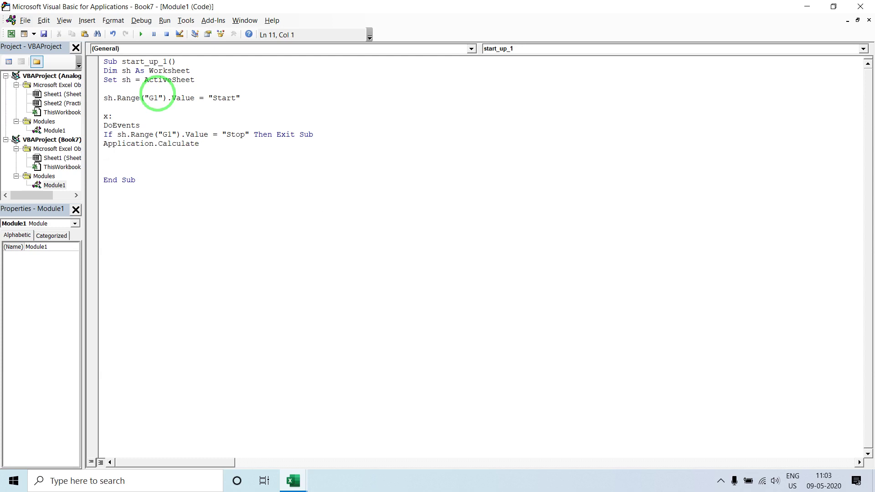
{"action": "type", "text": "goto x"}
{"action": "key", "text": "Return"}
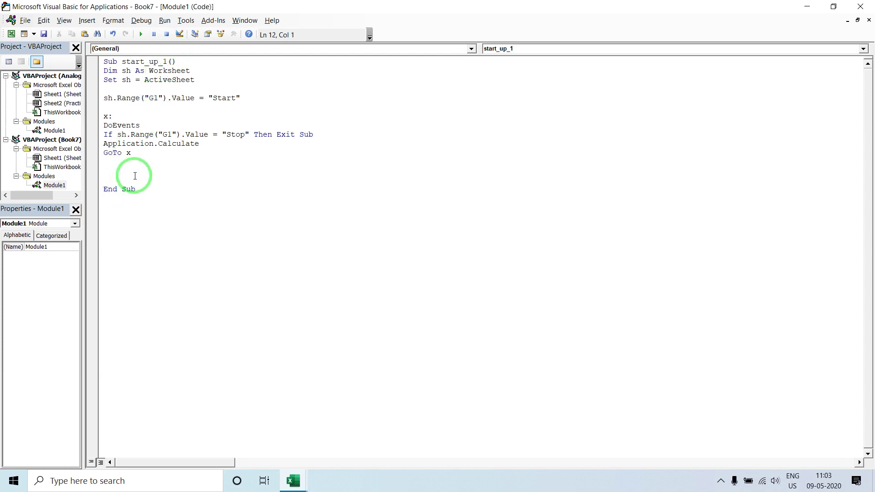
- Remove the blank lines before start_up_1's End Sub and create a second macro named Stop_up_1 below it
{"action": "key", "text": "BackSpace"}
{"action": "key", "text": "Delete"}
{"action": "key", "text": "BackSpace"}
{"action": "type", "text": "subS"}
{"action": "key", "text": "BackSpace"}
{"action": "type", "text": "S"}
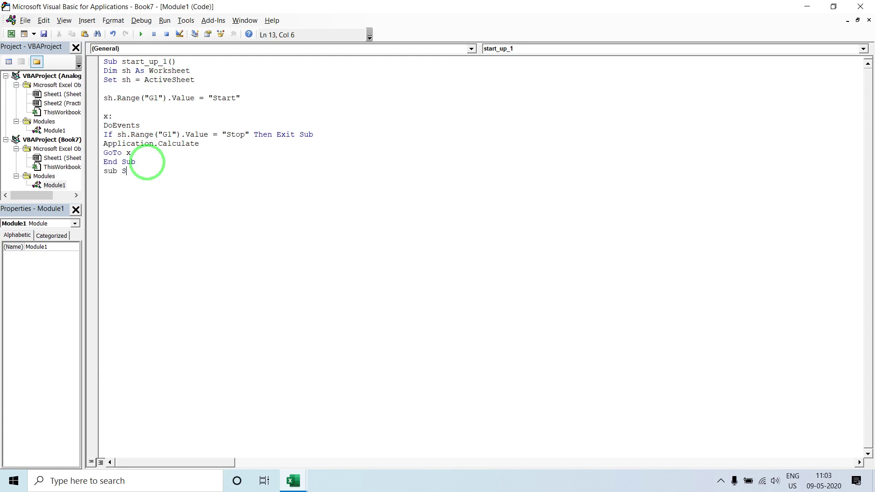
{"action": "type", "text": "t"}
{"action": "key", "text": "BackSpace"}
{"action": "type", "text": "top_up_1"}
{"action": "key", "text": "Return"}
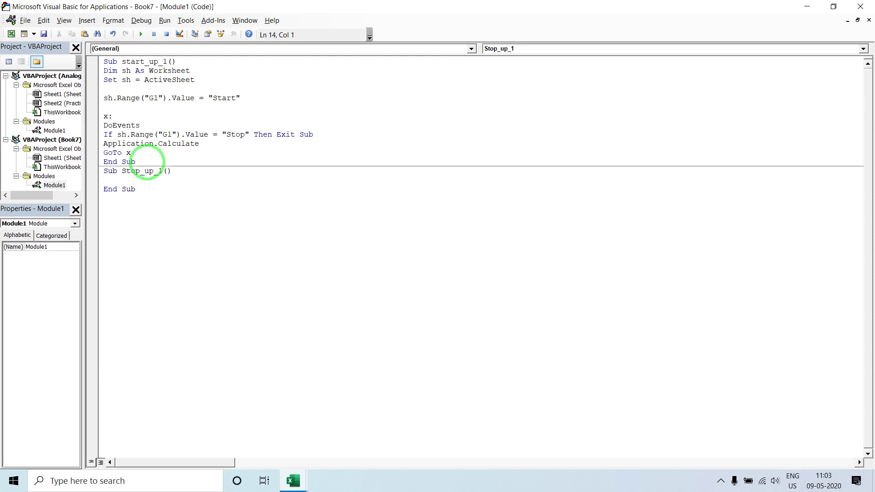
{"action": "key", "text": "Return"}
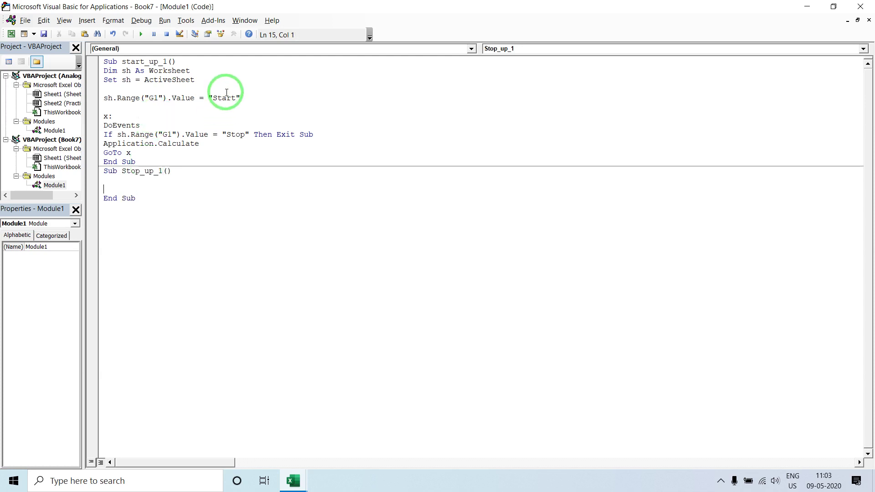
- Copy the sh declaration, ActiveSheet assignment and G1 value line from start_up_1 into Stop_up_1
{"action": "left_click_drag", "start_coordinate": [240, 98], "coordinate": [109, 80]}
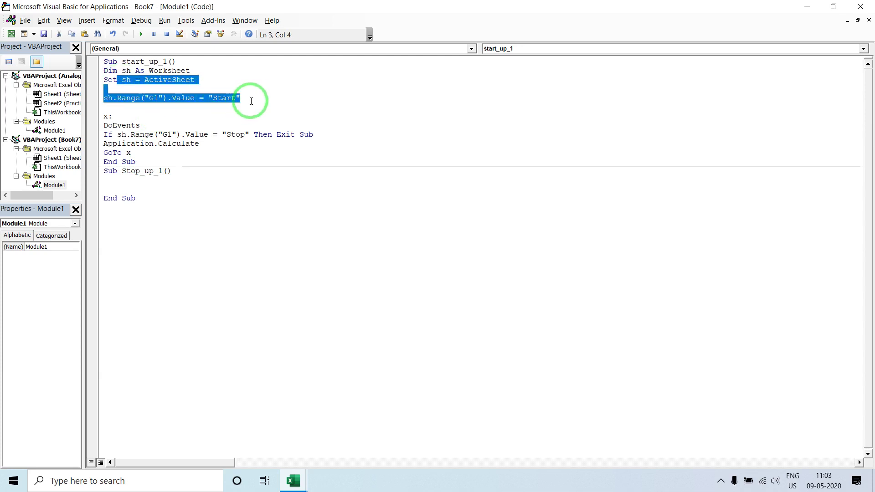
{"action": "left_click_drag", "start_coordinate": [235, 98], "coordinate": [99, 77]}
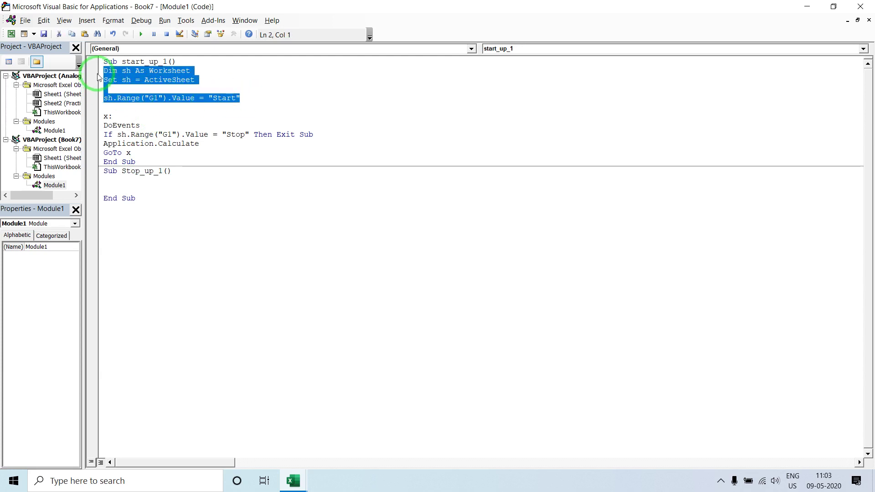
{"action": "key", "text": "ctrl+c"}
{"action": "left_click", "coordinate": [134, 185]}
{"action": "key", "text": "ctrl+v"}
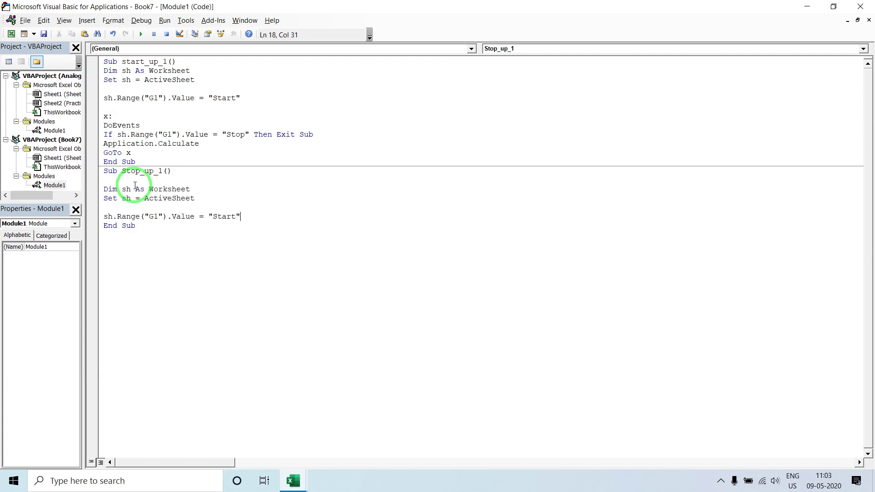
- Change the G1 value in the Stop_up_1 macro to "Stop"
{"action": "left_click", "coordinate": [238, 215]}
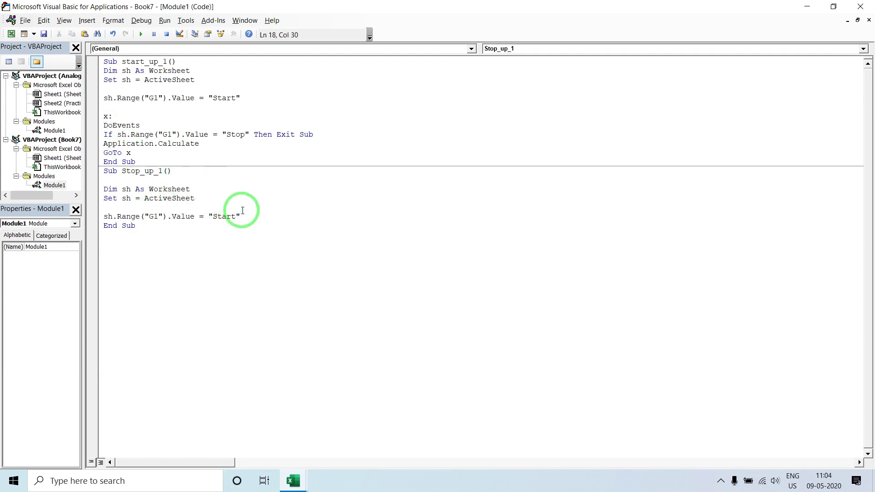
{"action": "key", "text": "BackSpace"}
{"action": "key", "text": "BackSpace"}
{"action": "key", "text": "BackSpace"}
{"action": "key", "text": "BackSpace"}
{"action": "type", "text": "top"}
{"action": "key", "text": "Down"}
- Return to the worksheet and draw a fully rounded rectangle about 3.37 cm wide and 1.21 cm high below the clock
{"action": "left_click", "coordinate": [807, 6]}
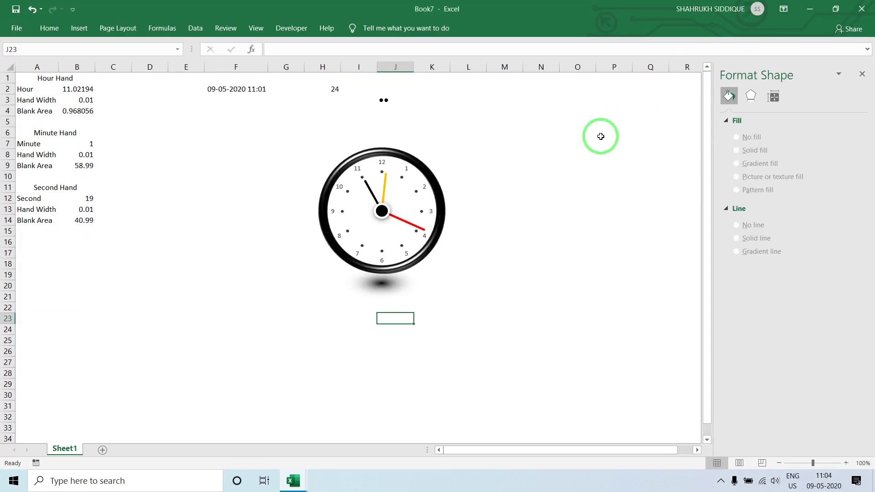
{"action": "left_click", "coordinate": [79, 28]}
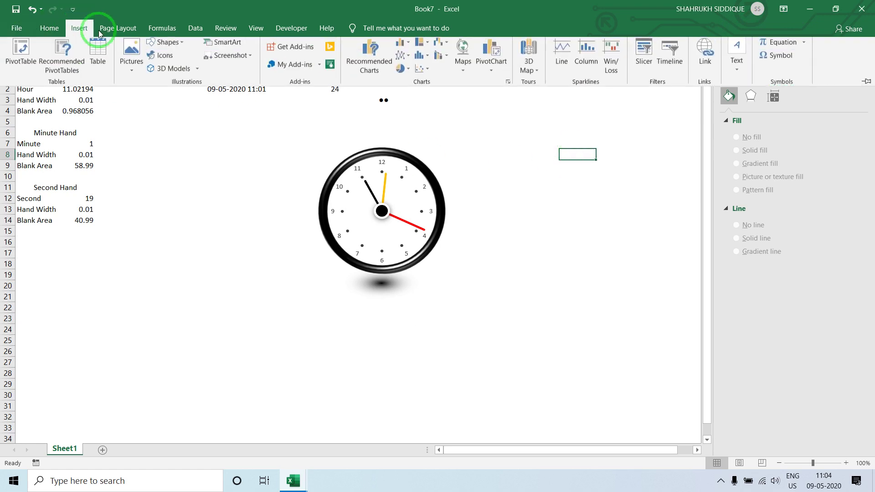
{"action": "left_click", "coordinate": [184, 46]}
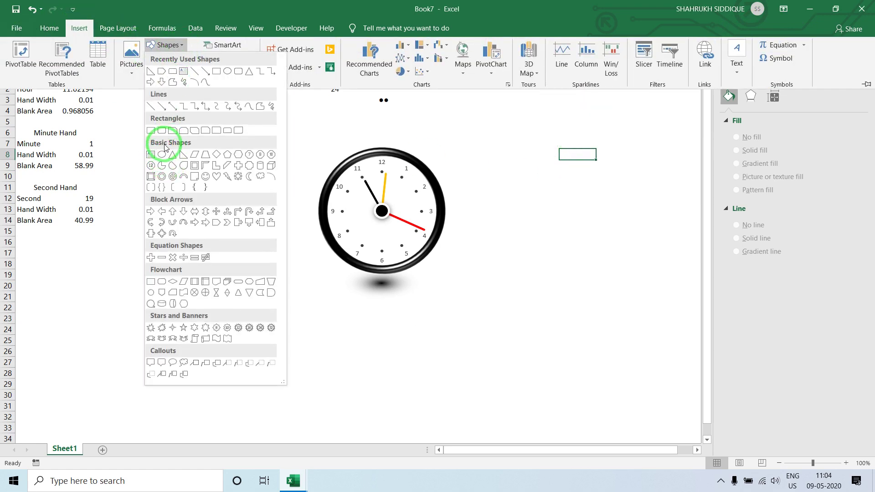
{"action": "left_click", "coordinate": [173, 130]}
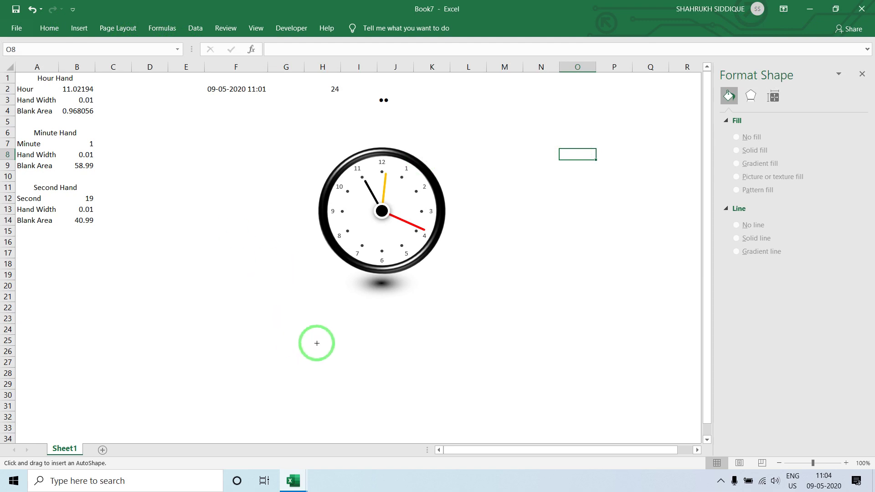
{"action": "mouse_move", "coordinate": [315, 320]}
{"action": "left_mouse_down"}
{"action": "mouse_move", "coordinate": [352, 326]}
{"action": "mouse_move", "coordinate": [361, 339]}
{"action": "left_mouse_up"}
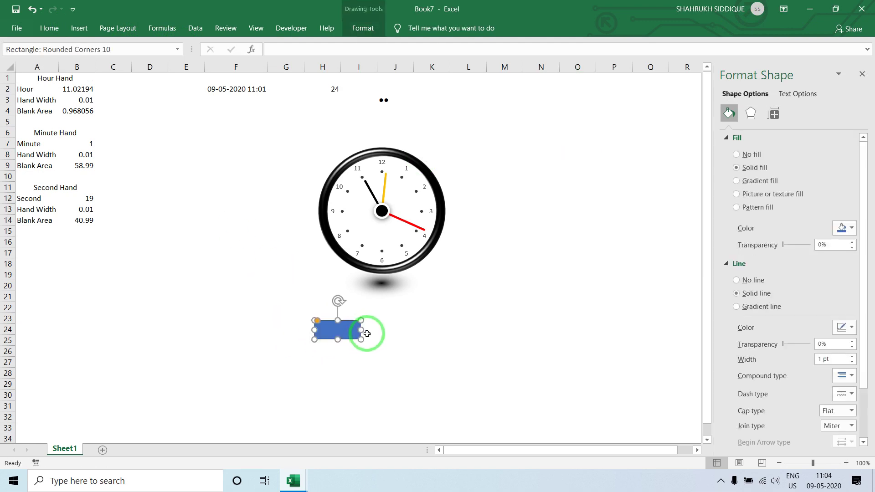
{"action": "left_click_drag", "start_coordinate": [315, 321], "coordinate": [285, 315]}
{"action": "mouse_move", "coordinate": [342, 313]}
{"action": "left_mouse_down"}
{"action": "mouse_move", "coordinate": [366, 314]}
{"action": "mouse_move", "coordinate": [331, 312]}
{"action": "left_mouse_up"}
{"action": "left_click_drag", "start_coordinate": [389, 323], "coordinate": [390, 324]}
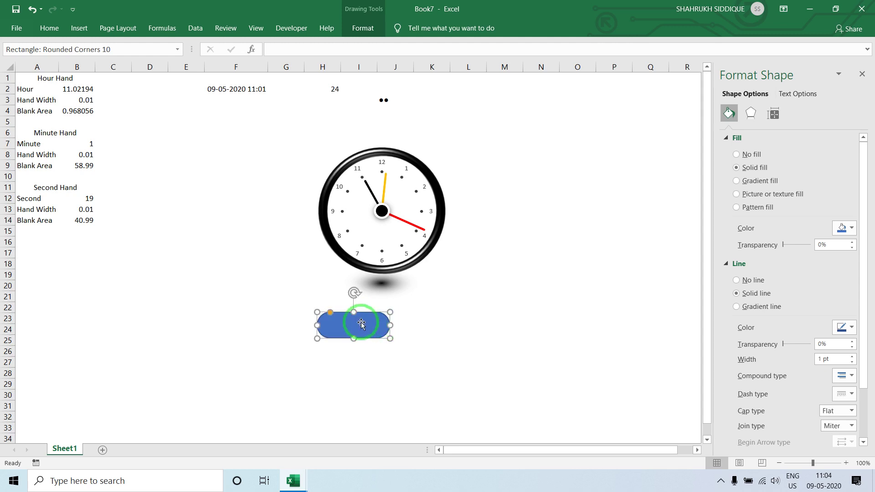
- Label the rounded rectangle "Start", centre the text horizontally and vertically, and make it bold at size 20
{"action": "type", "text": "Stat"}
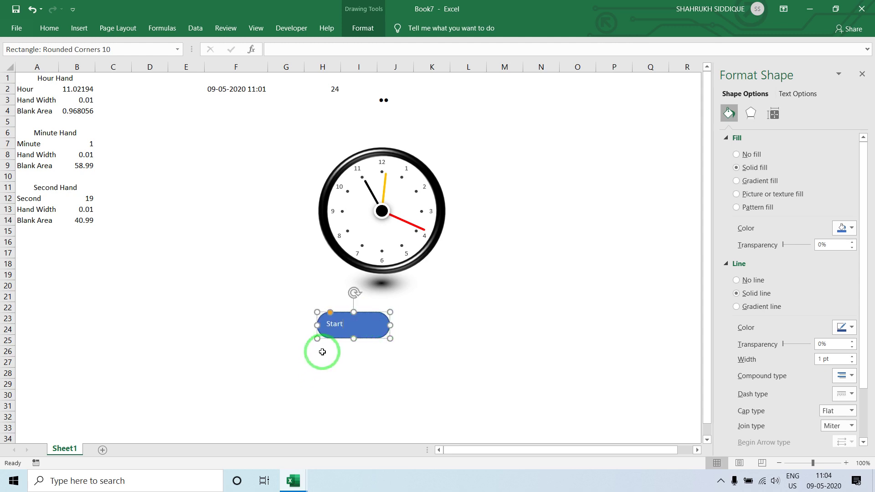
{"action": "left_click", "coordinate": [323, 351]}
{"action": "left_click", "coordinate": [346, 319]}
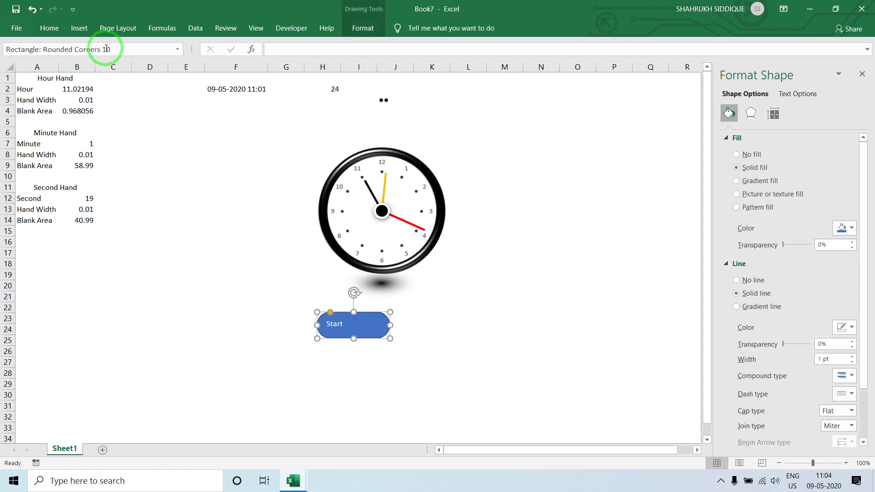
{"action": "left_click", "coordinate": [49, 28]}
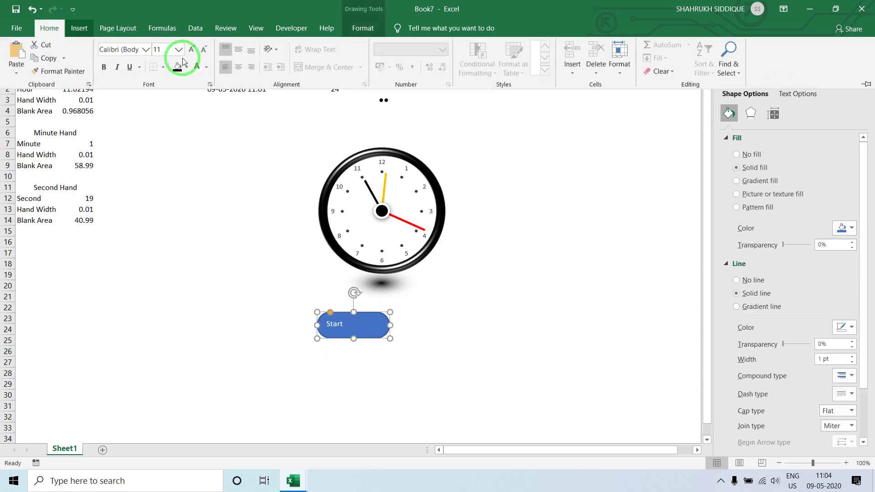
{"action": "left_click", "coordinate": [237, 68]}
{"action": "left_click", "coordinate": [240, 52]}
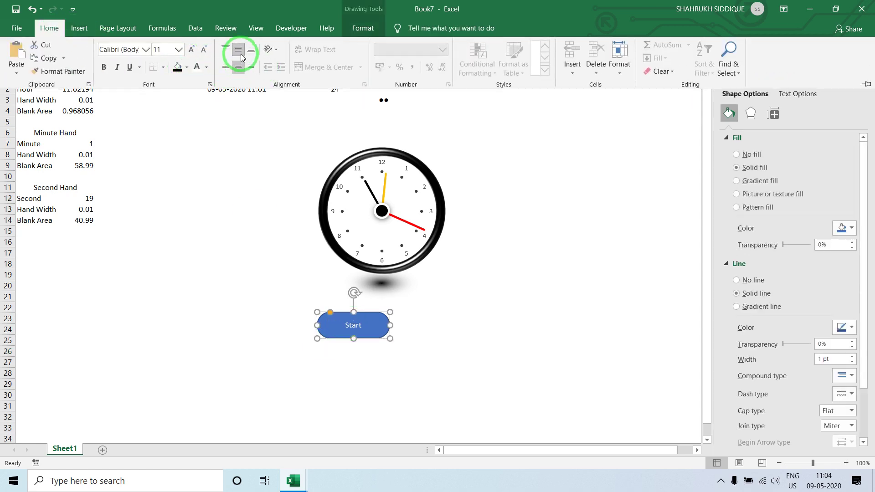
{"action": "left_click", "coordinate": [104, 68]}
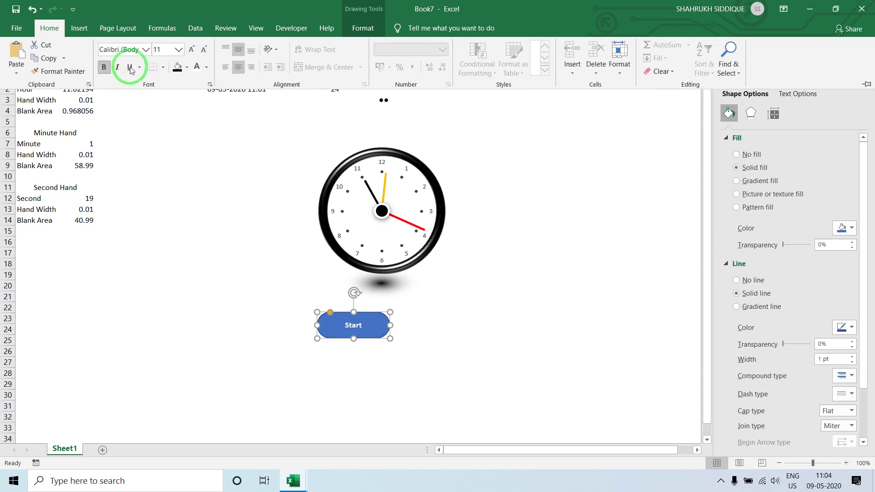
{"action": "left_click", "coordinate": [192, 50]}
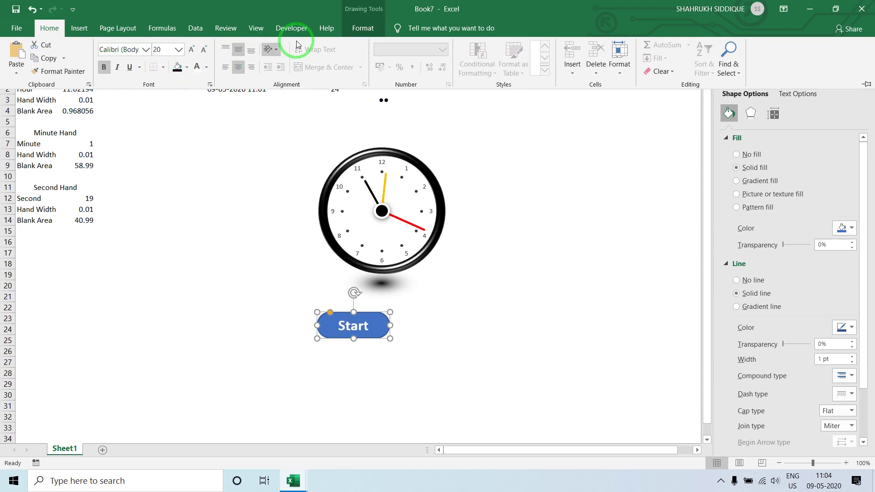
- Apply the solid orange shape style to the Start button
{"action": "left_click", "coordinate": [358, 23]}
{"action": "left_click", "coordinate": [225, 59]}
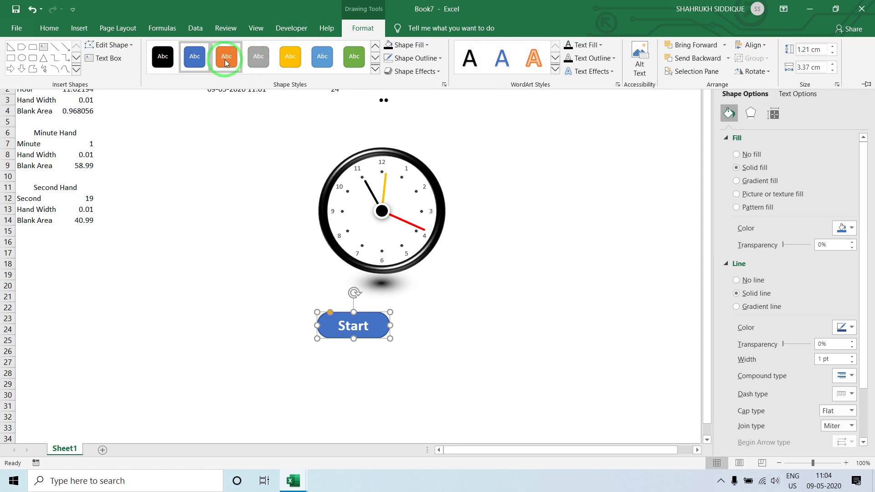
{"action": "left_click", "coordinate": [445, 394]}
- Duplicate the Start button beside the original and change the copy's label to "Stop"
{"action": "left_click", "coordinate": [362, 335]}
{"action": "left_click", "coordinate": [371, 316]}
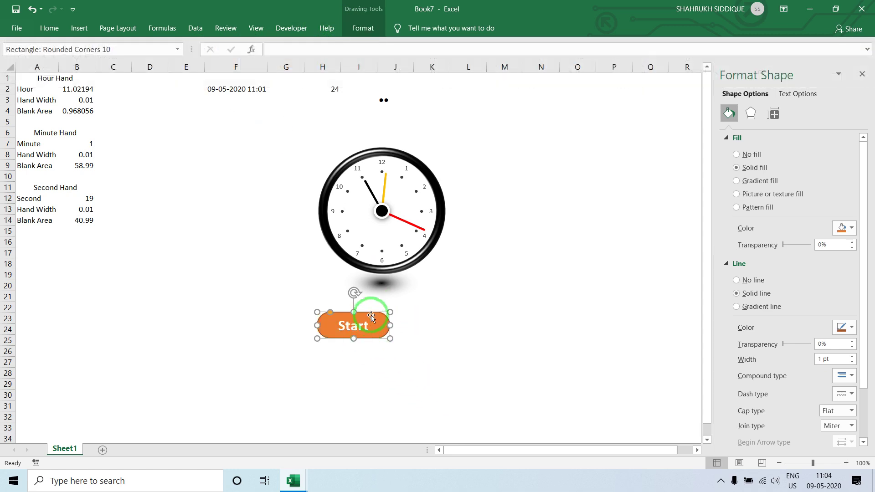
{"action": "left_click_drag", "start_coordinate": [372, 314], "coordinate": [464, 312]}
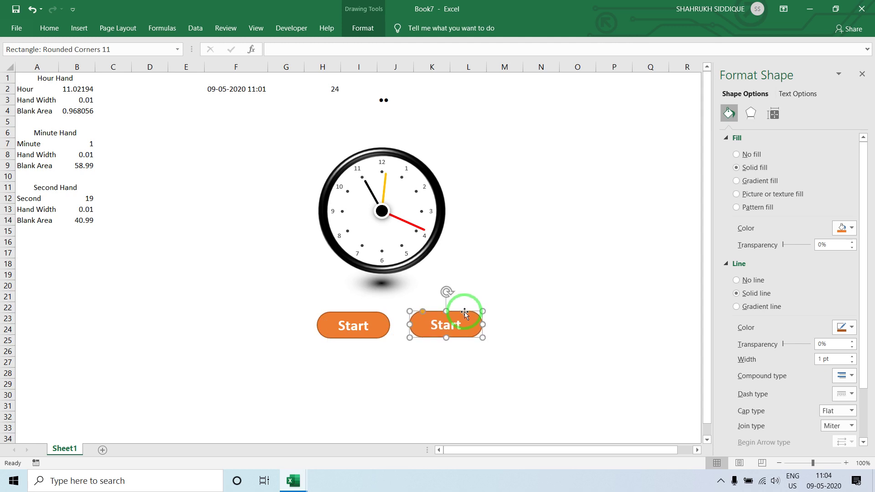
{"action": "left_click", "coordinate": [435, 325]}
{"action": "double_click", "coordinate": [475, 325]}
{"action": "key", "text": "BackSpace"}
{"action": "type", "text": "Stop"}
{"action": "left_click", "coordinate": [573, 297]}
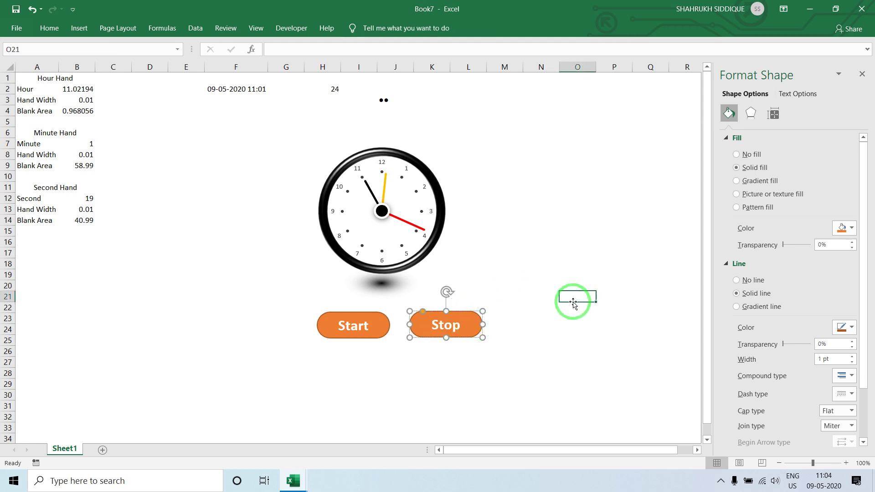
- Apply the solid green shape style to the Stop button
{"action": "left_click", "coordinate": [481, 318]}
{"action": "left_click", "coordinate": [348, 23]}
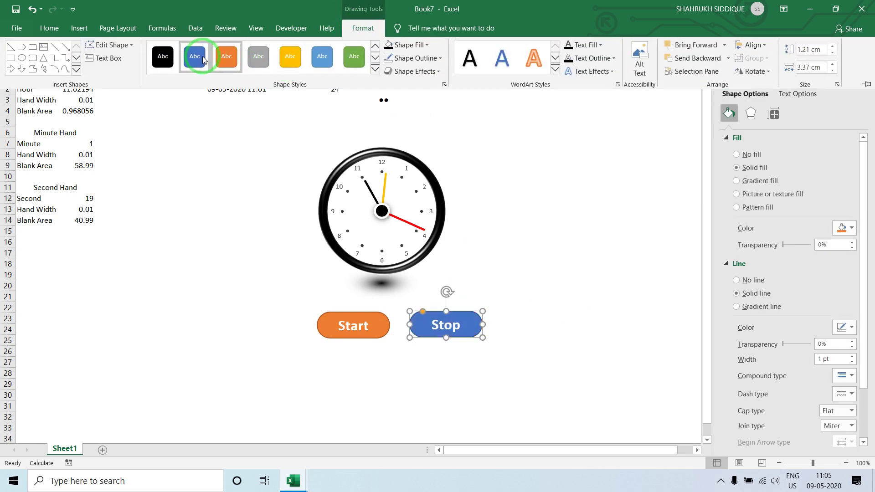
{"action": "left_click", "coordinate": [354, 57]}
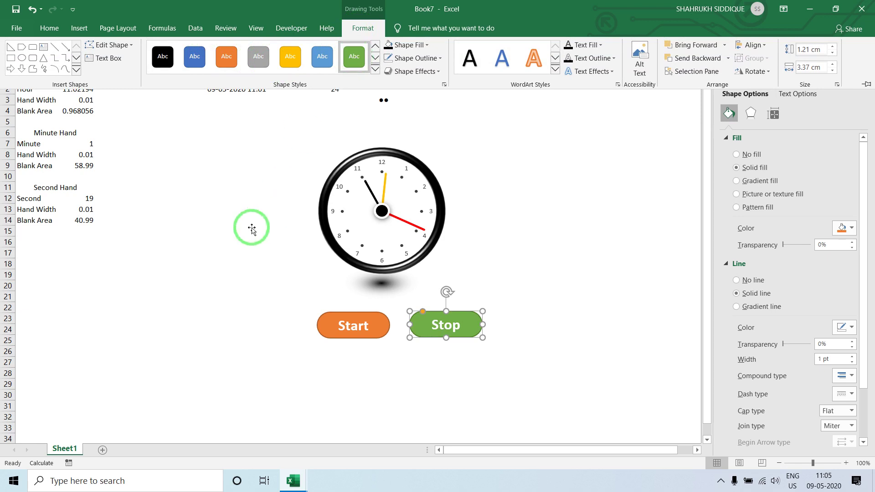
- Assign the start_up_1 macro from Book7 to the Start button
{"action": "left_click", "coordinate": [322, 315]}
{"action": "right_click", "coordinate": [324, 319]}
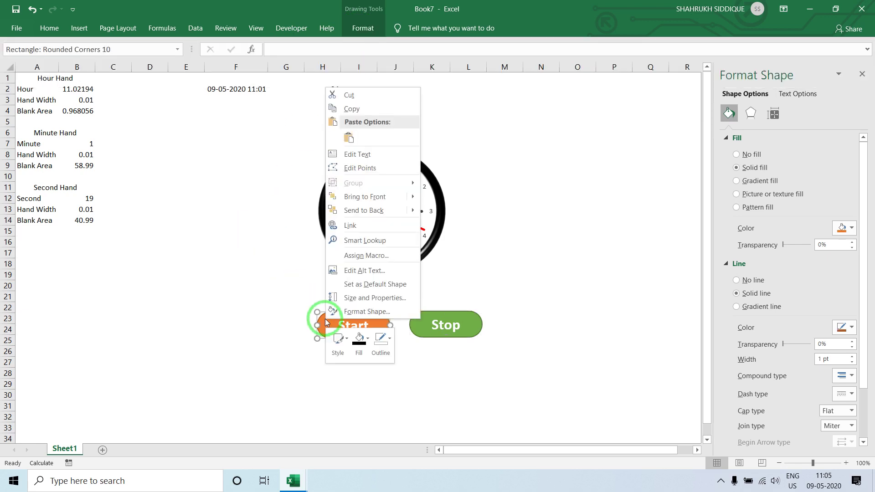
{"action": "left_click", "coordinate": [364, 256]}
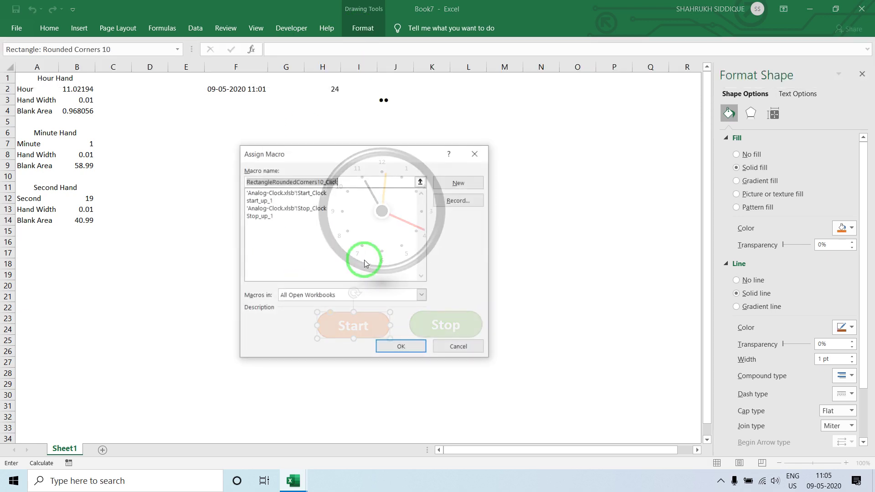
{"action": "left_click", "coordinate": [333, 296]}
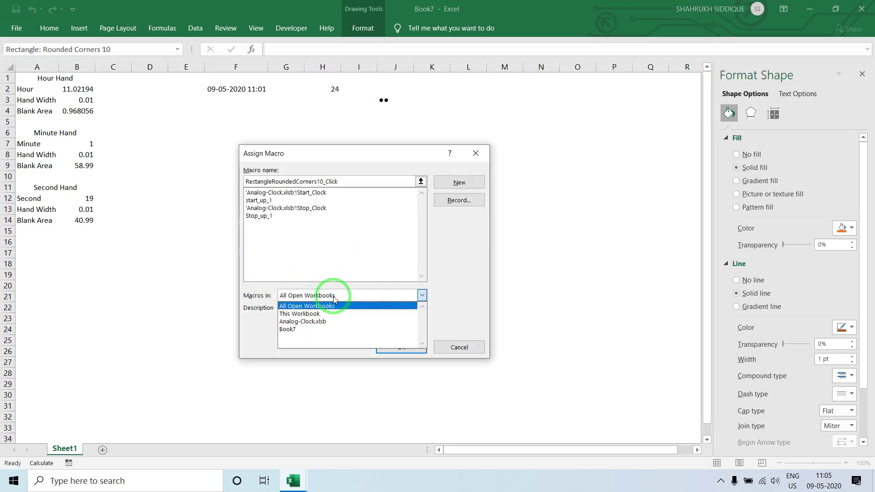
{"action": "left_click", "coordinate": [310, 329]}
{"action": "left_click", "coordinate": [267, 193]}
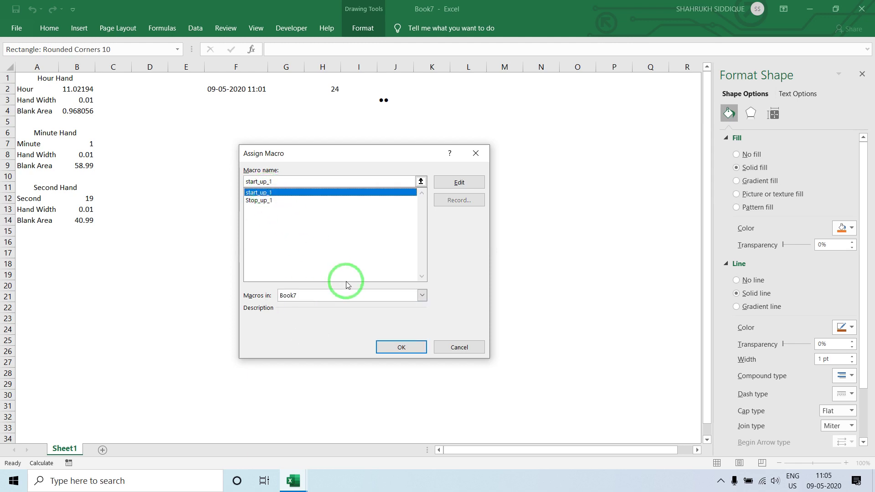
{"action": "left_click", "coordinate": [398, 346]}
- Assign the Stop_up_1 macro to the Stop button and deselect the shape
{"action": "left_click", "coordinate": [465, 320]}
{"action": "right_click", "coordinate": [465, 321]}
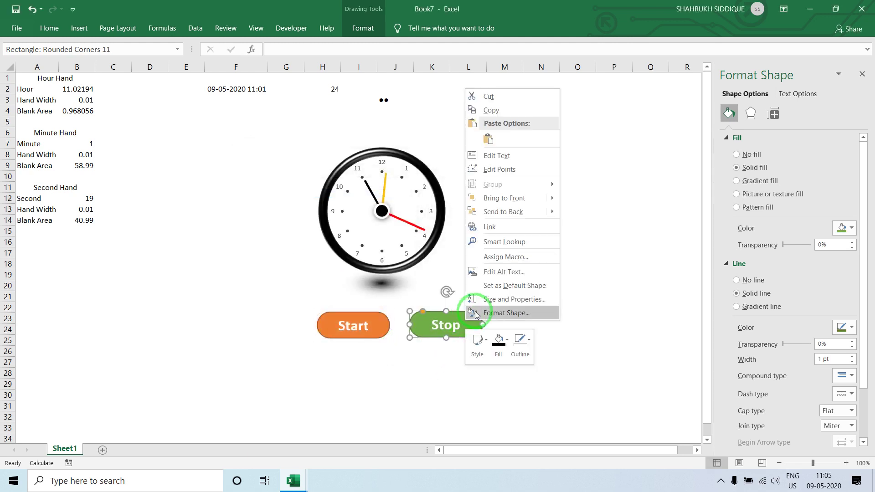
{"action": "left_click", "coordinate": [497, 253]}
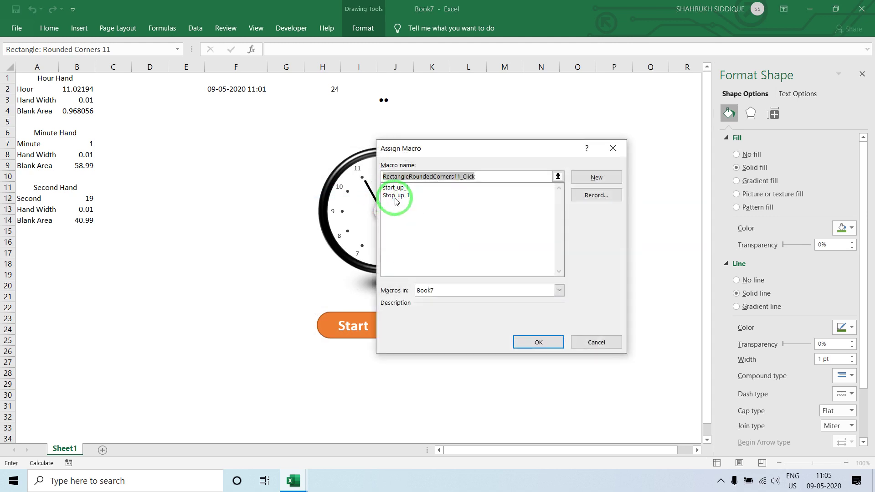
{"action": "left_click", "coordinate": [395, 195]}
{"action": "left_click", "coordinate": [529, 343]}
{"action": "left_click", "coordinate": [454, 387]}
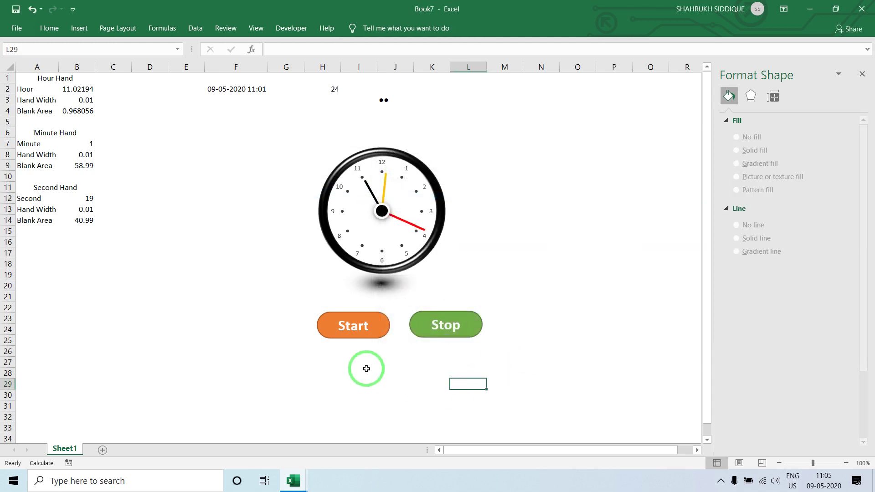
- Test the clock by running the macros assigned to the Start and Stop buttons
{"action": "left_click", "coordinate": [349, 327]}
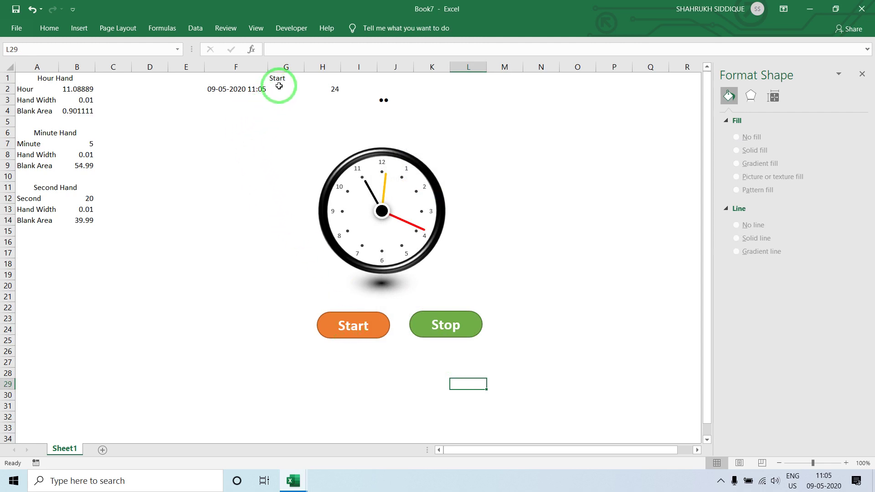
{"action": "left_click", "coordinate": [461, 331]}
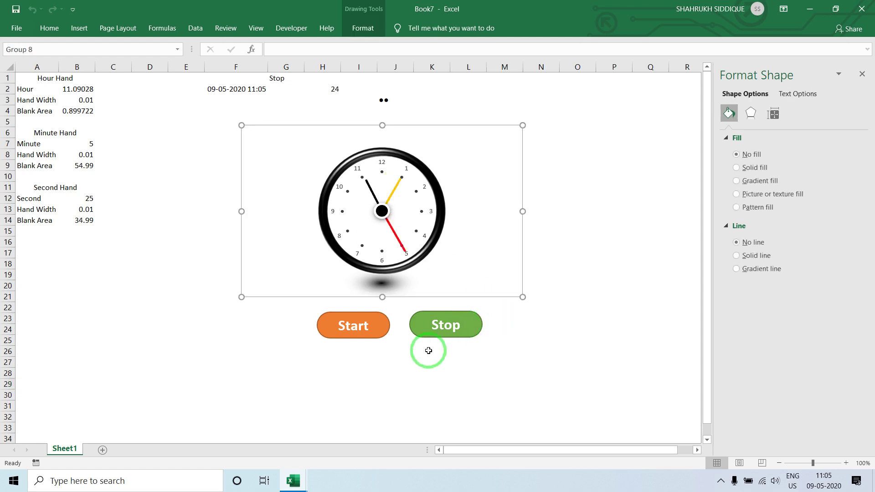
{"action": "left_click", "coordinate": [410, 362]}
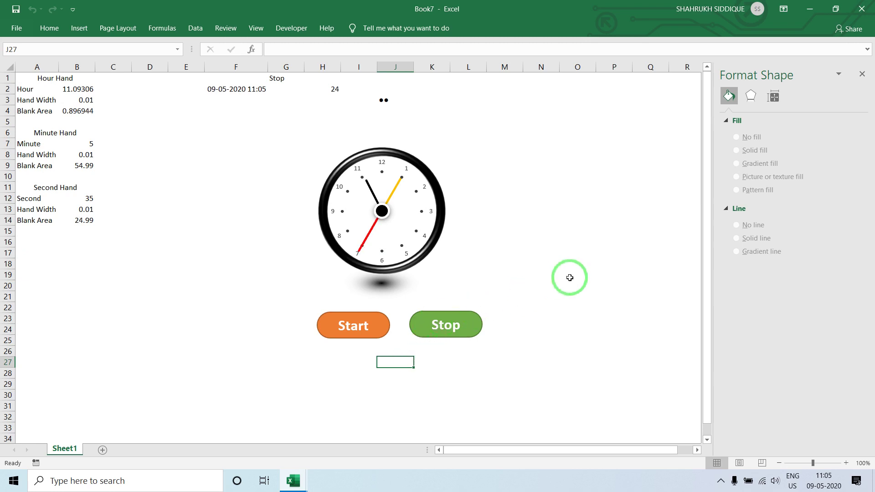
{"action": "left_click", "coordinate": [322, 327]}
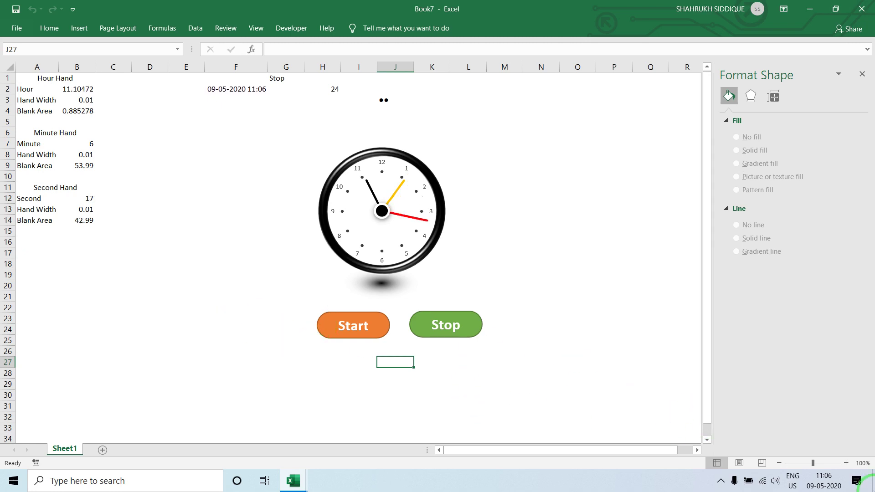
{"action": "left_click", "coordinate": [721, 480]}
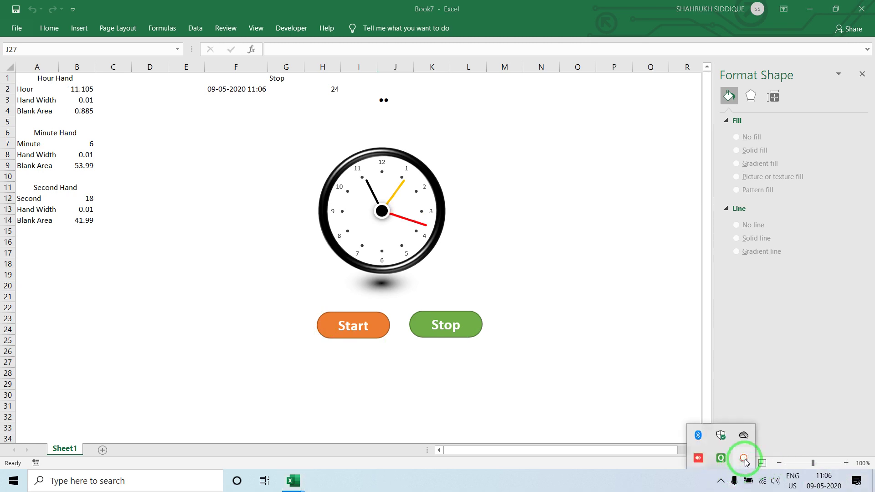